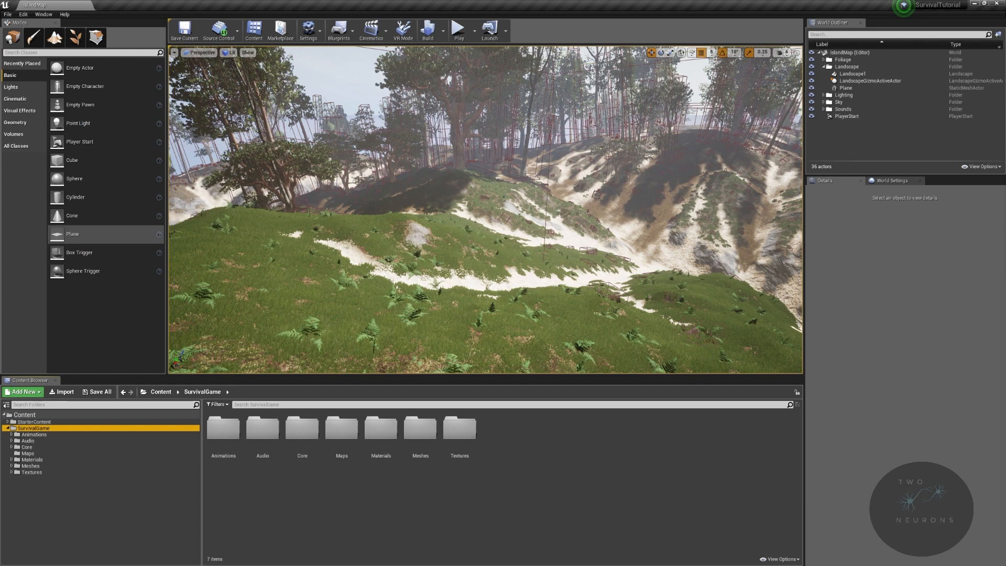
- Zip up the project as SurvivalTutorial in the TutorialBackups folder
drag(1005, 22, 435, 78)
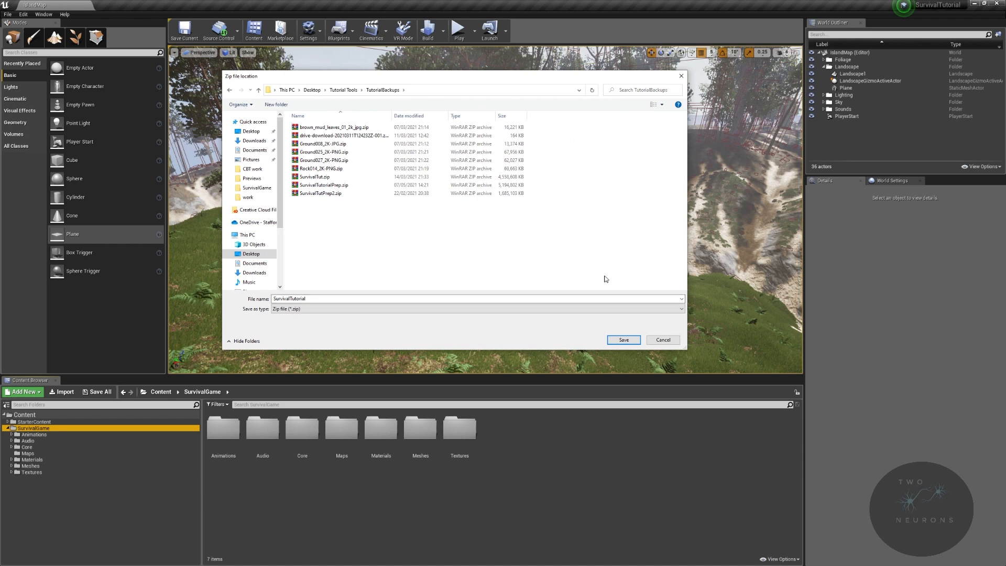
click(623, 339)
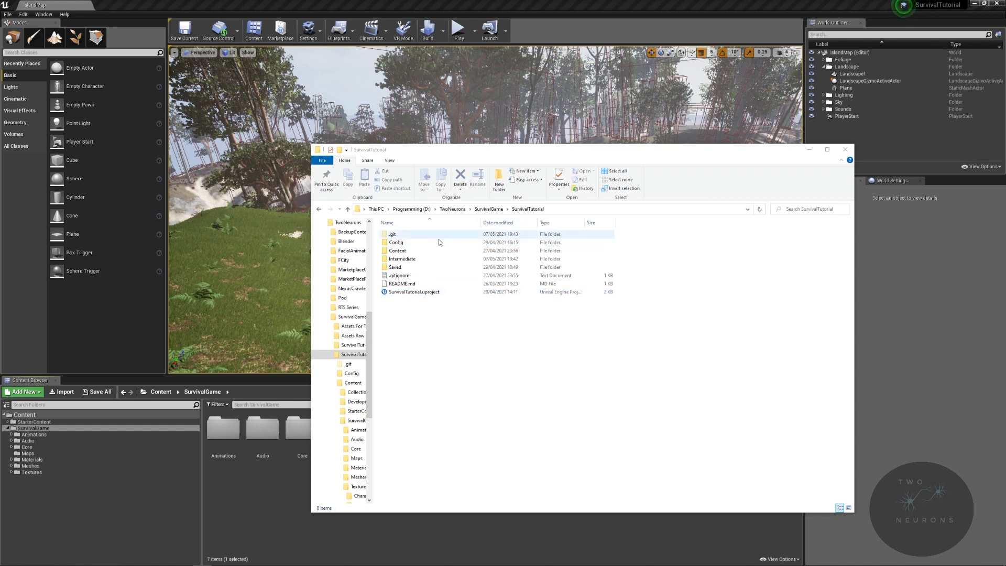
- Check the engine versions offered for switching SurvivalTutorial.uproject, cancel the switch, and close the project folder window
right_click(423, 297)
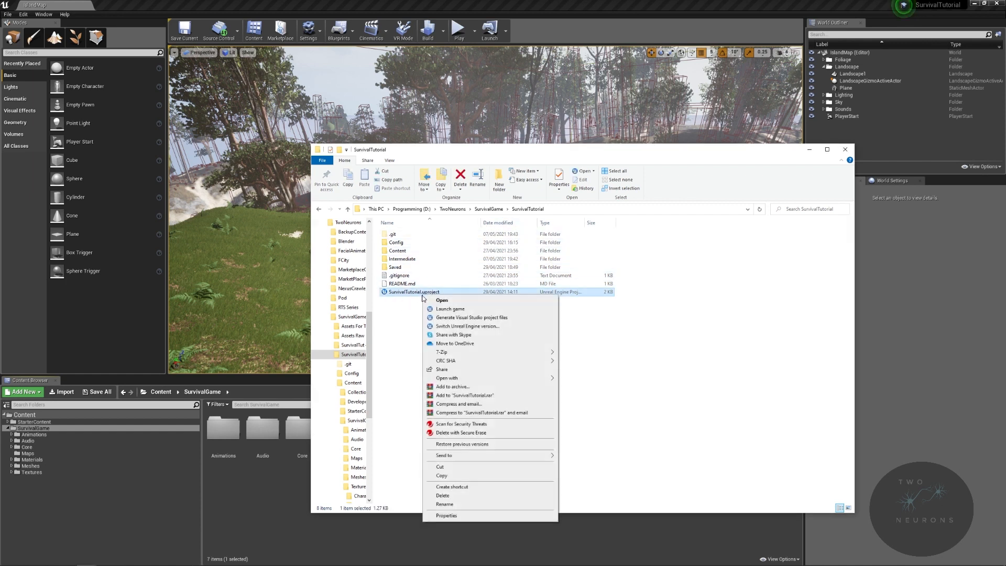
click(488, 326)
click(561, 283)
click(561, 283)
click(575, 294)
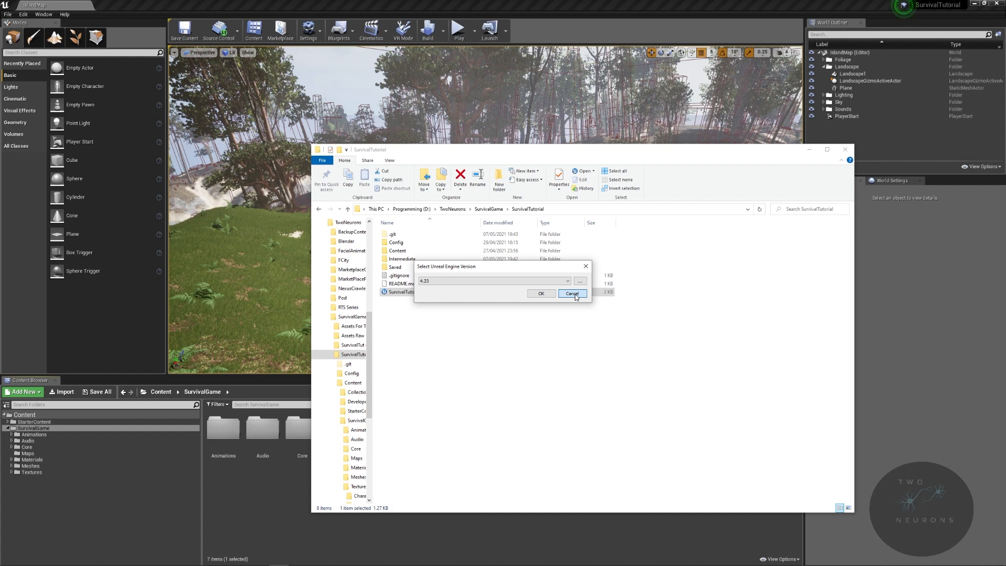
click(571, 294)
click(846, 150)
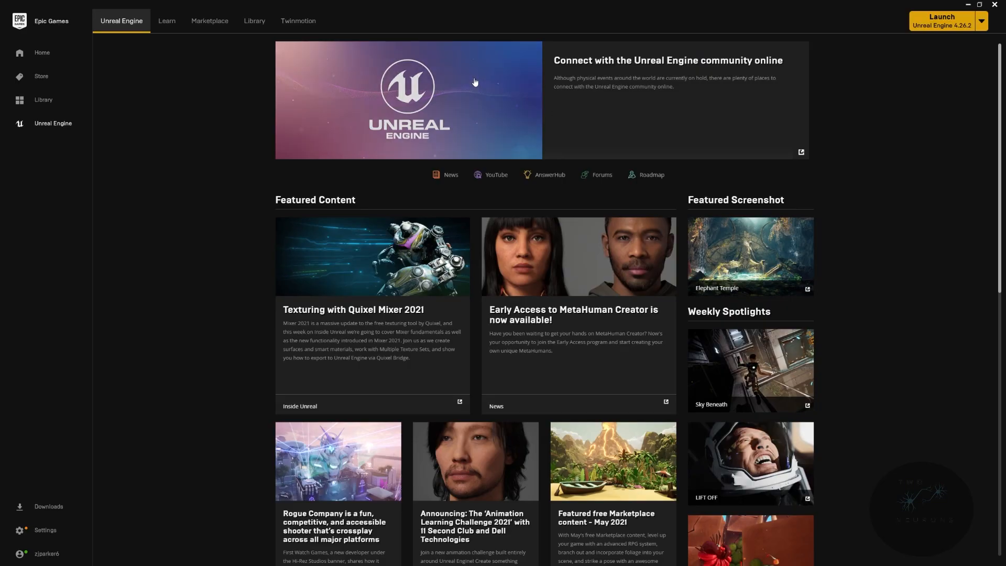
- Launch Unreal Engine 4.24.3 from the Epic Games Launcher library and minimize the launcher
click(257, 23)
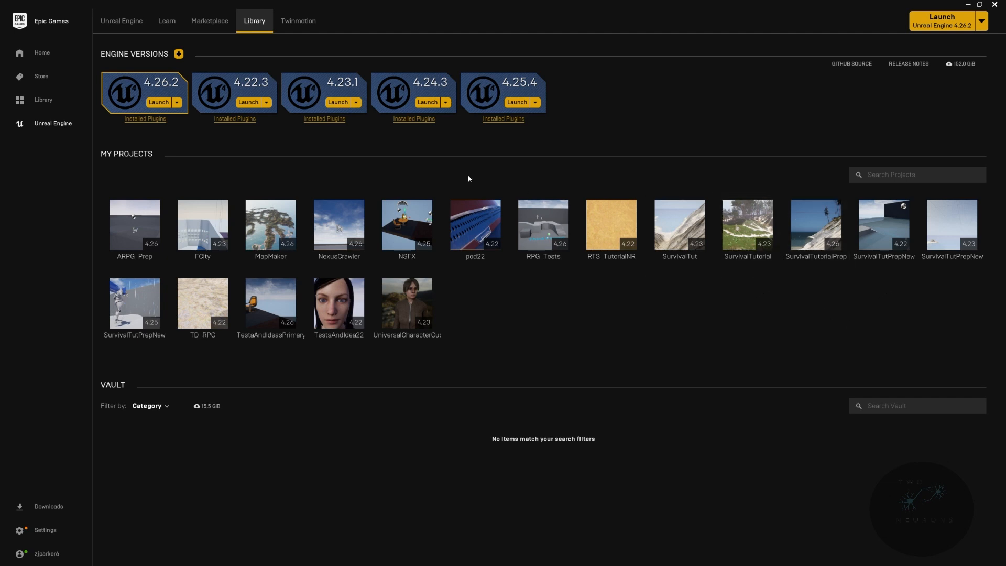
click(428, 103)
click(981, 21)
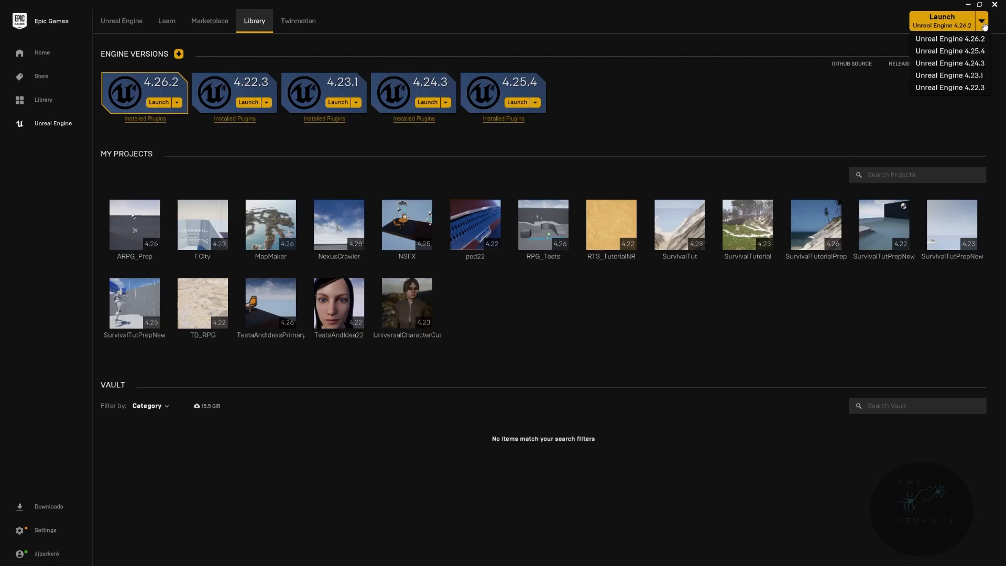
click(817, 86)
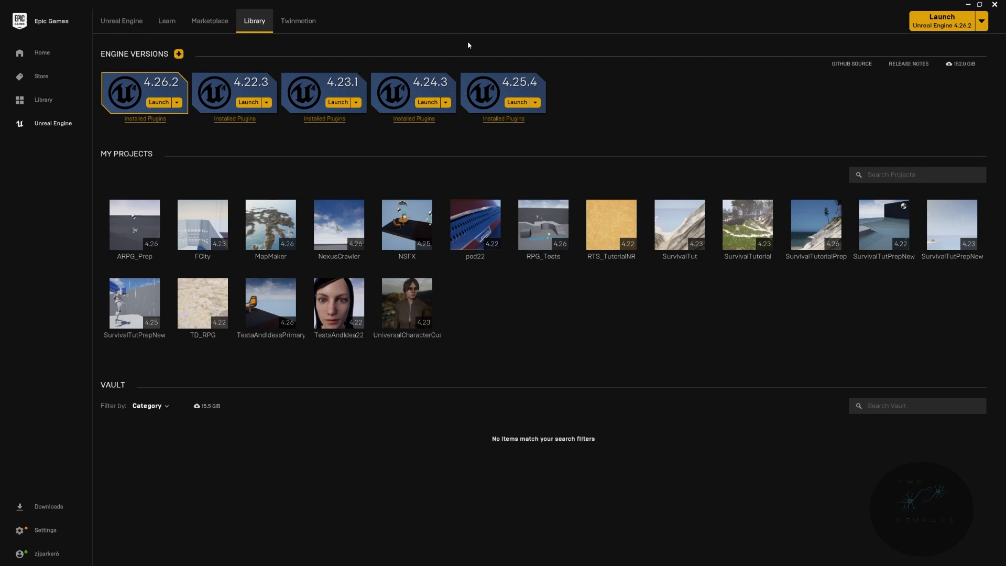
click(969, 6)
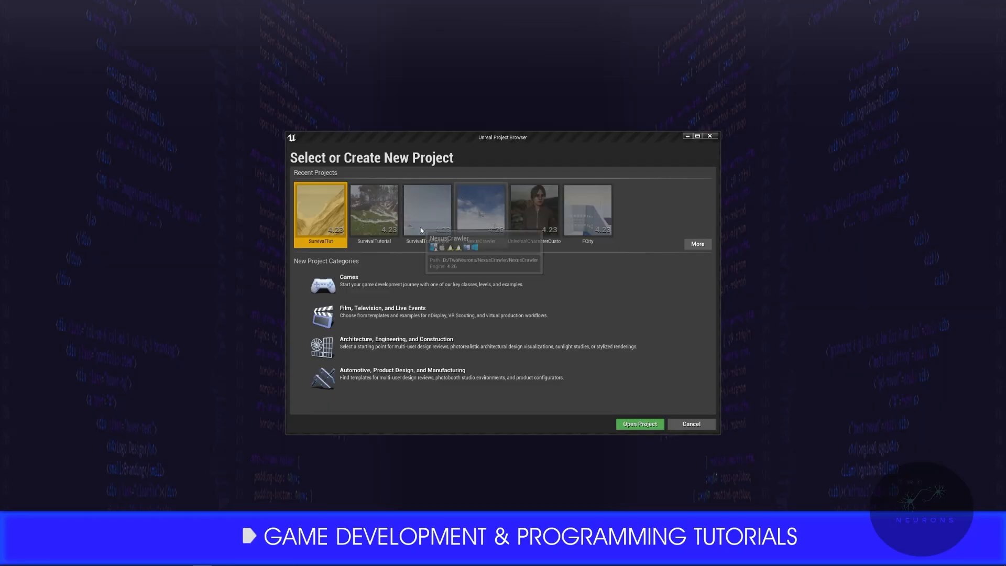
- Open the existing SurvivalTutorial project in the 4.24 project browser and convert it in place
click(700, 246)
scroll(617, 363, down, 1)
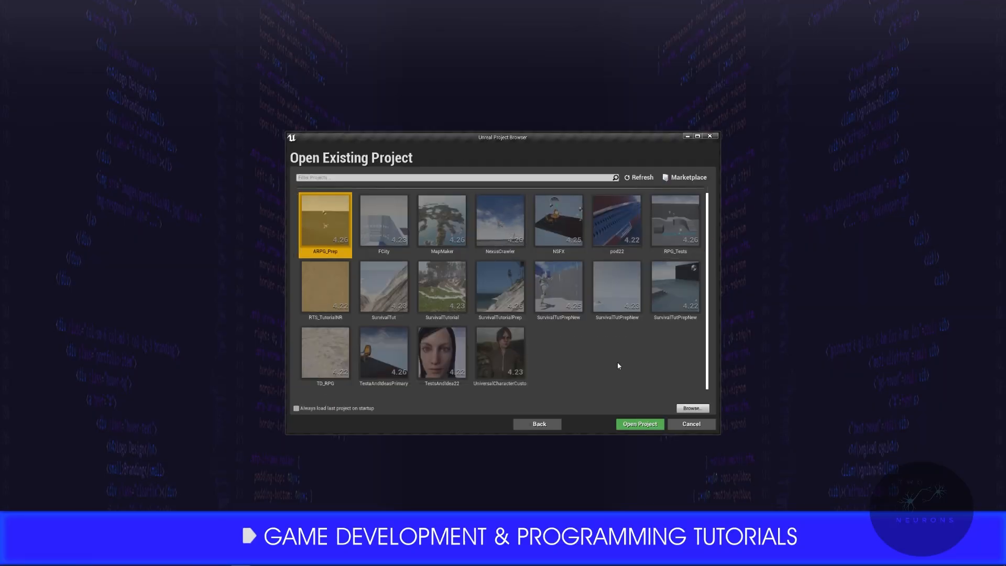
click(452, 303)
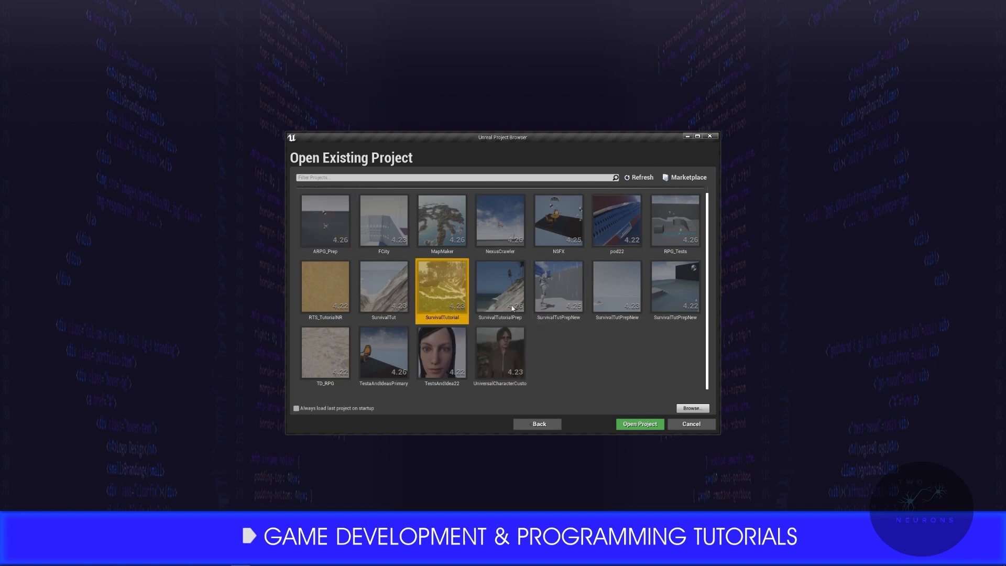
click(646, 425)
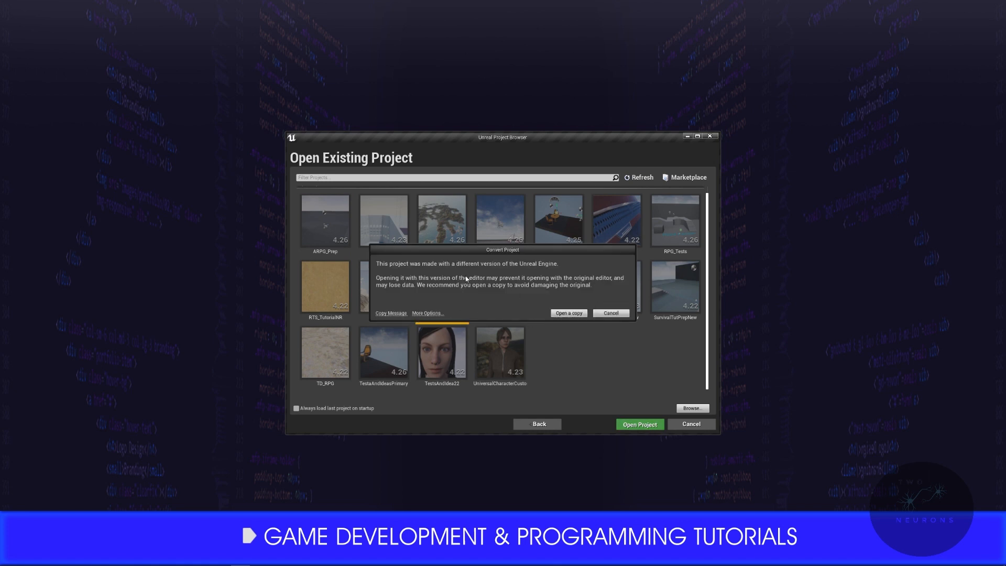
click(427, 313)
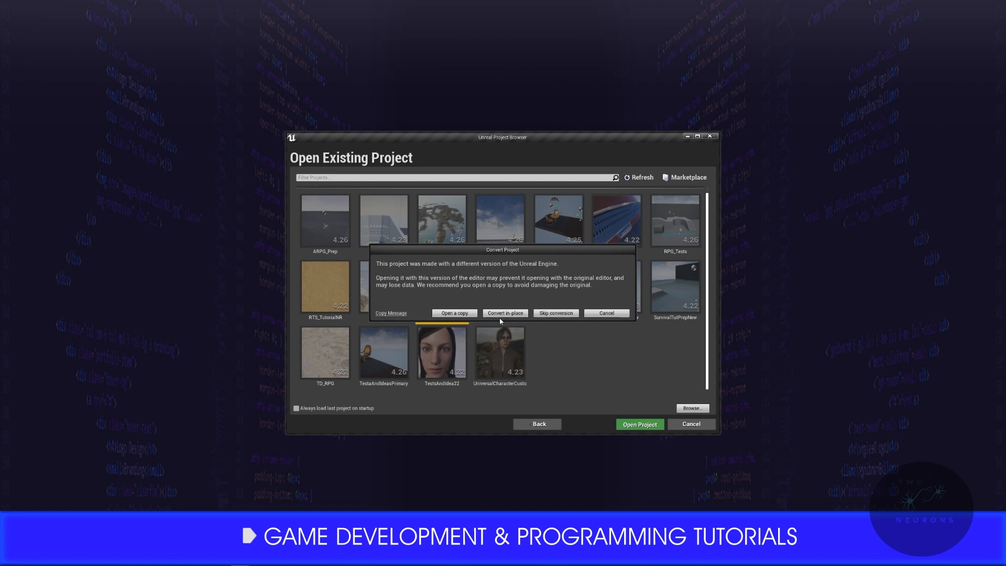
drag(531, 258, 546, 244)
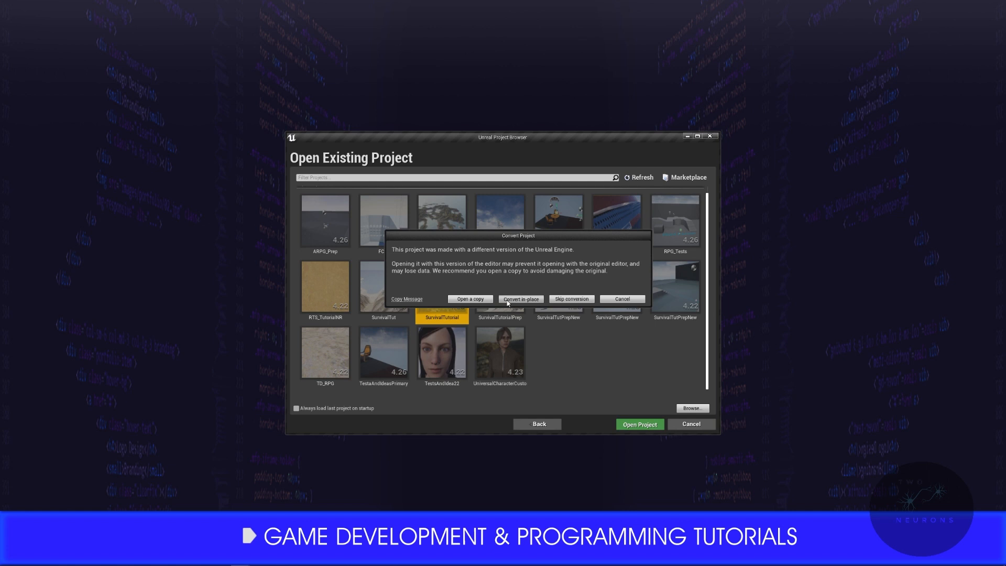
click(508, 303)
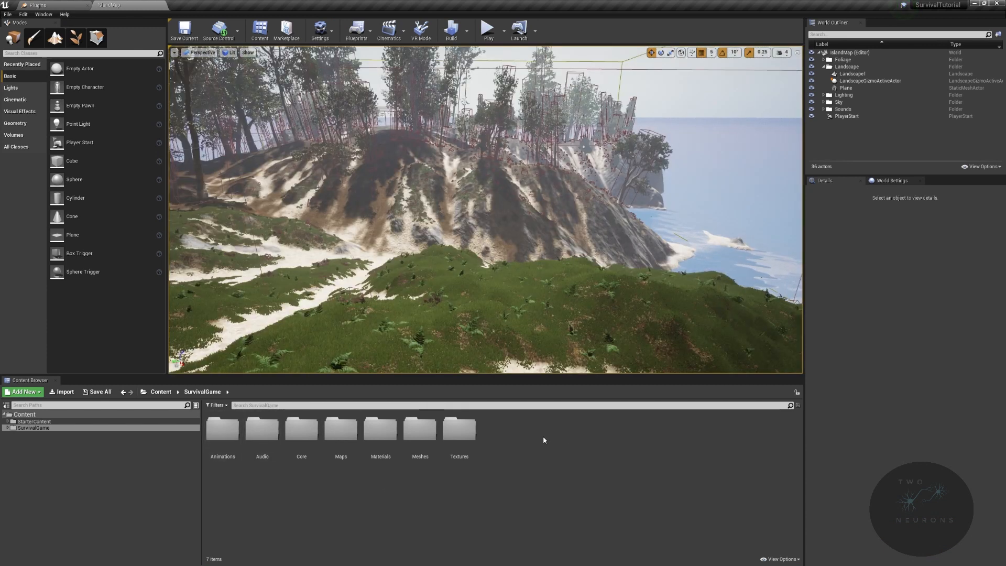
- Open the WBP_InventoryUI widget blueprint from SurvivalGame/Core/Widget and show its graph
double_click(301, 429)
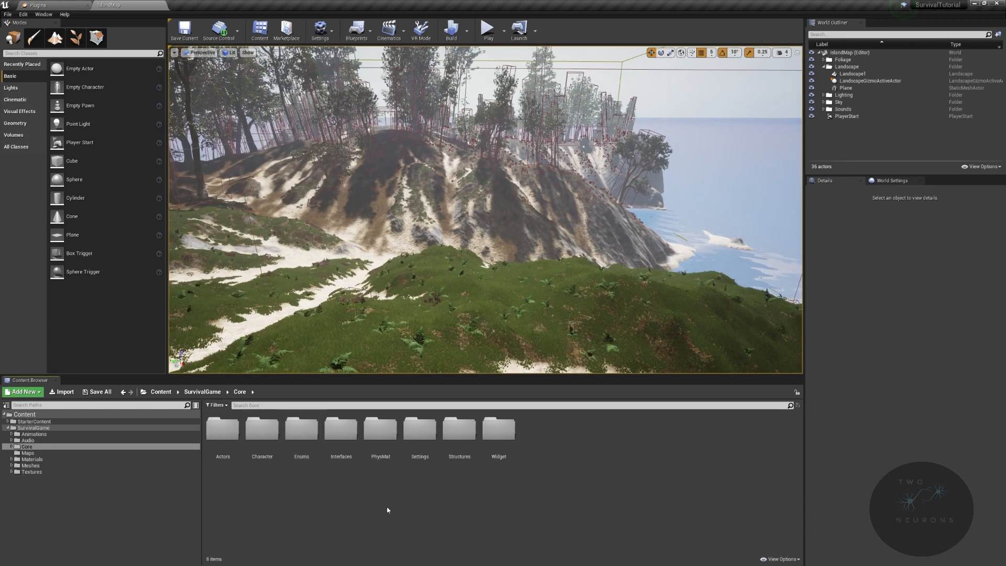
double_click(498, 430)
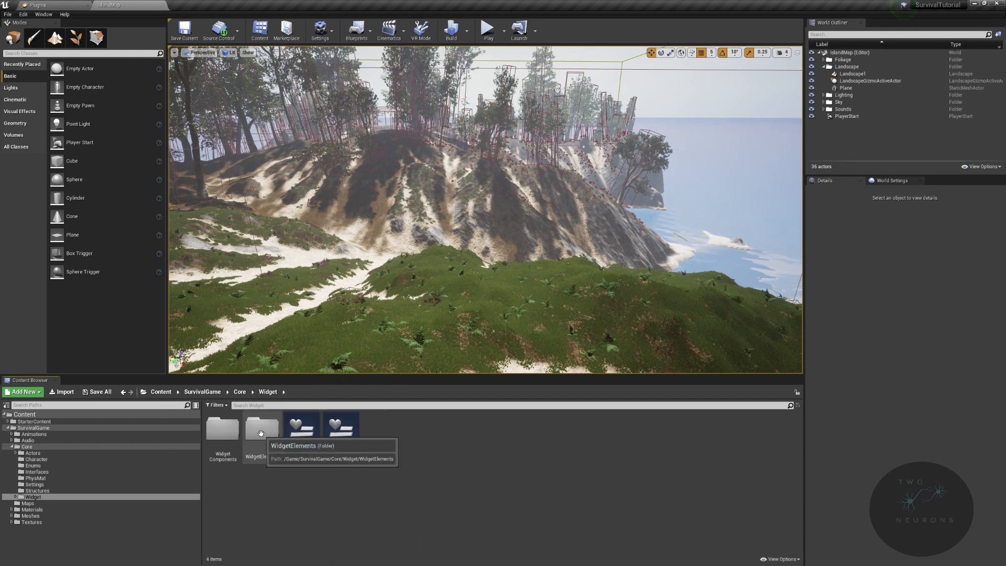
double_click(302, 430)
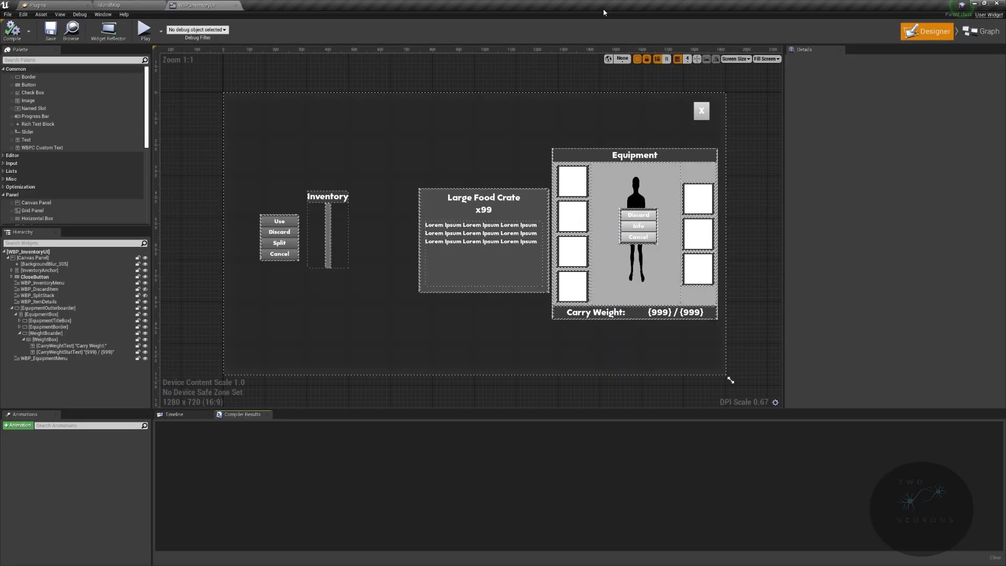
click(981, 31)
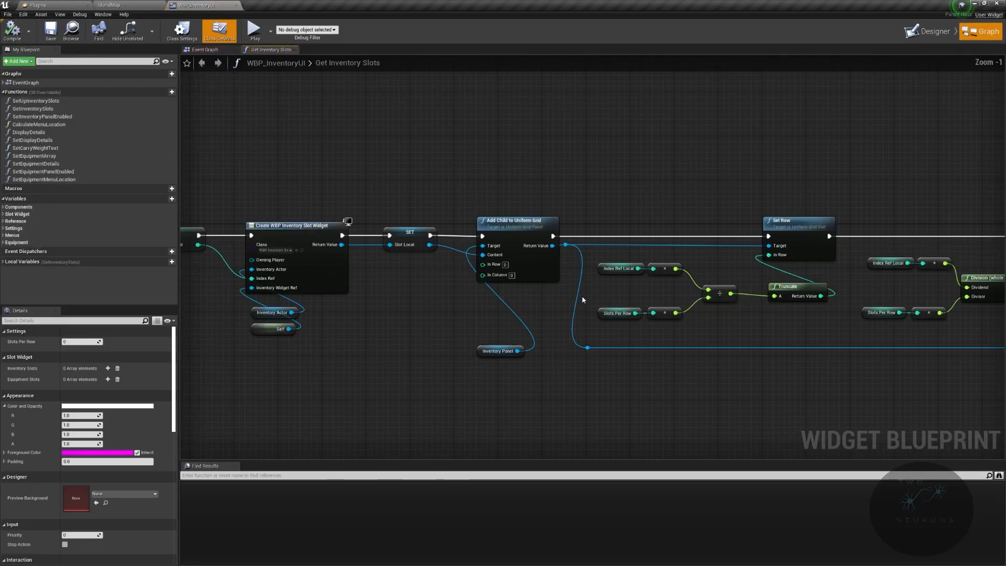
- Inspect the Get Inventory Slots function, from the slot widget creation through the row and column nodes, and close WBP_InventoryUI
click(526, 231)
right_drag(717, 192, 888, 146)
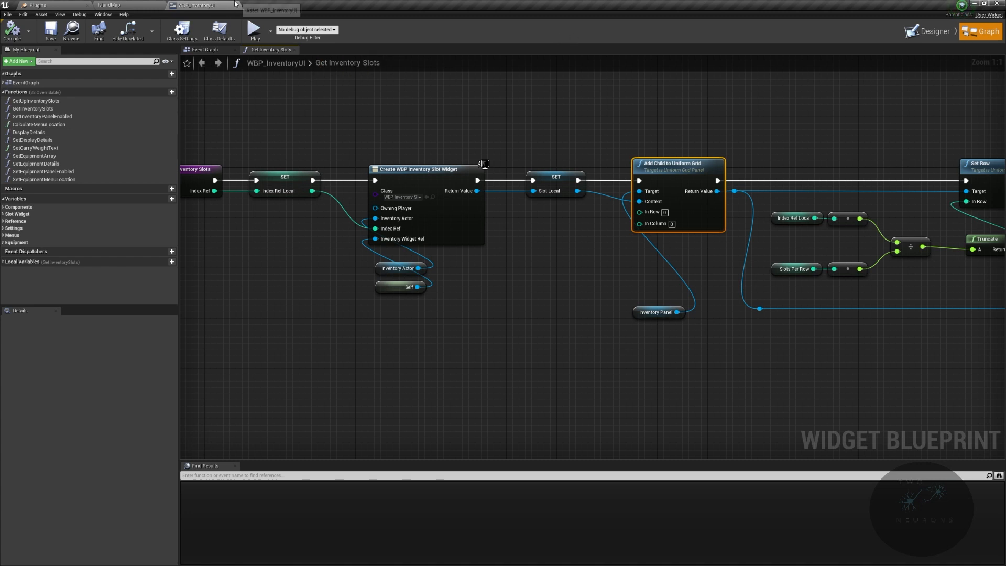
right_drag(457, 169, 288, 167)
right_drag(609, 169, 375, 166)
right_drag(399, 213, 374, 177)
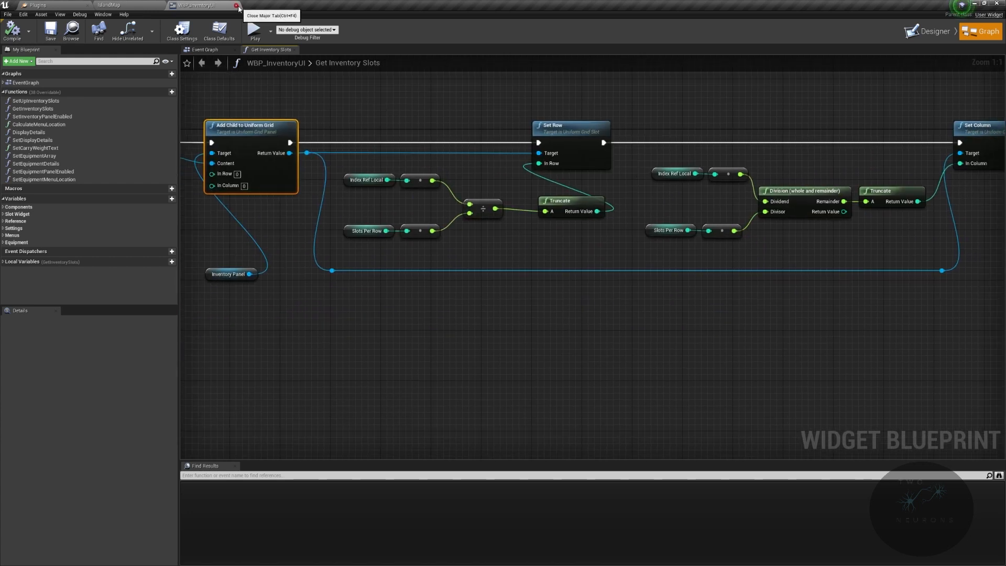
right_drag(497, 99, 514, 144)
right_drag(406, 149, 138, 179)
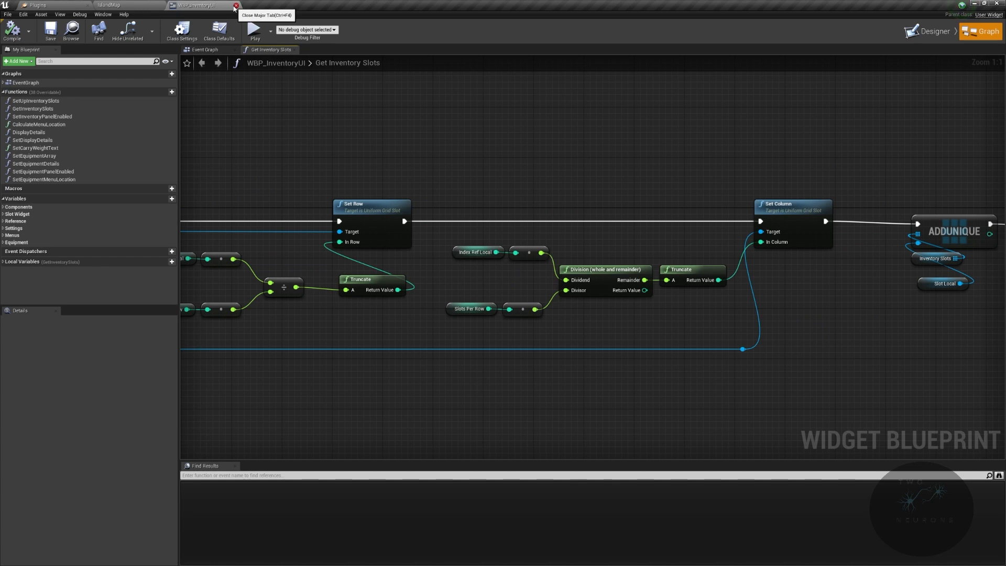
click(235, 6)
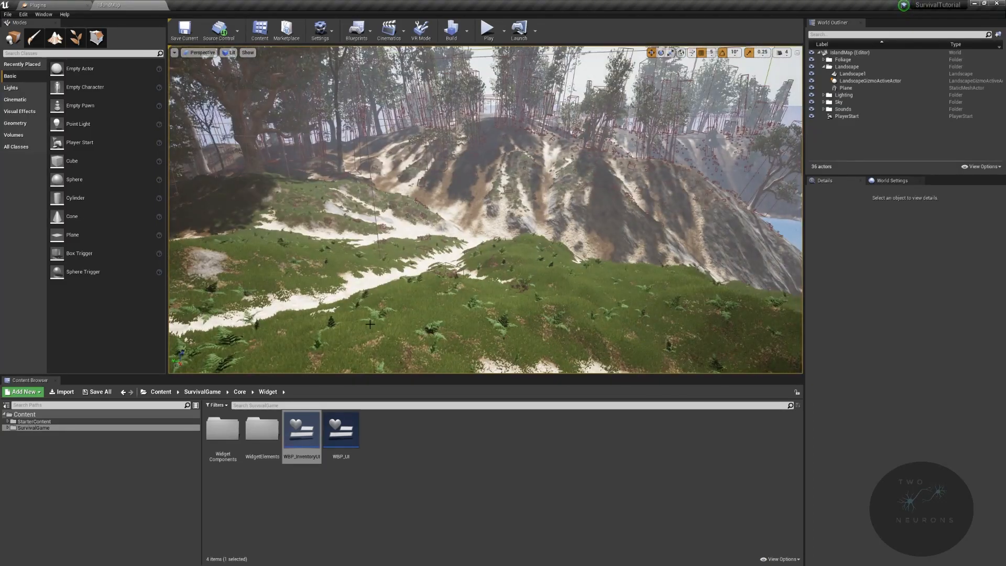
click(7, 14)
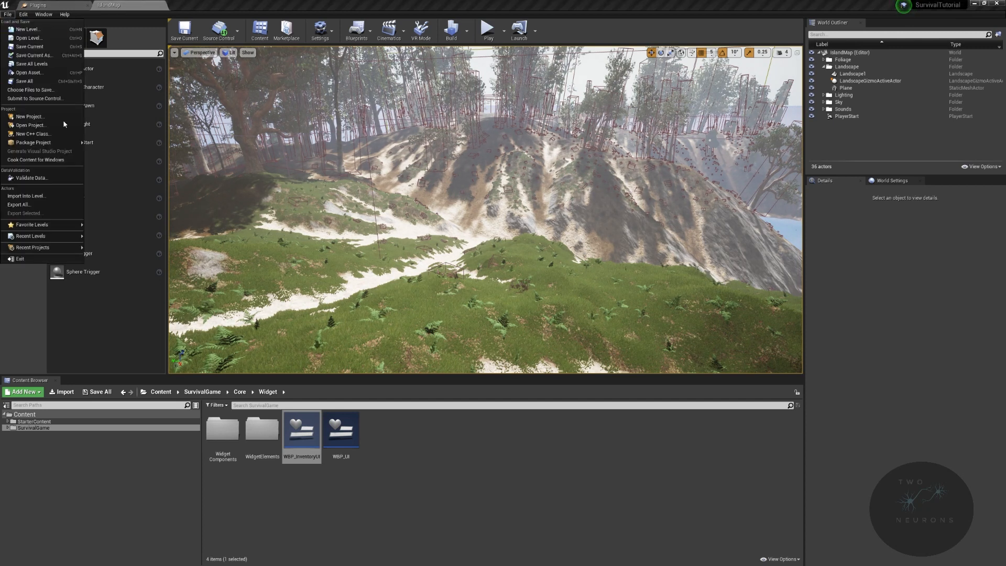
mouse_move(55, 227)
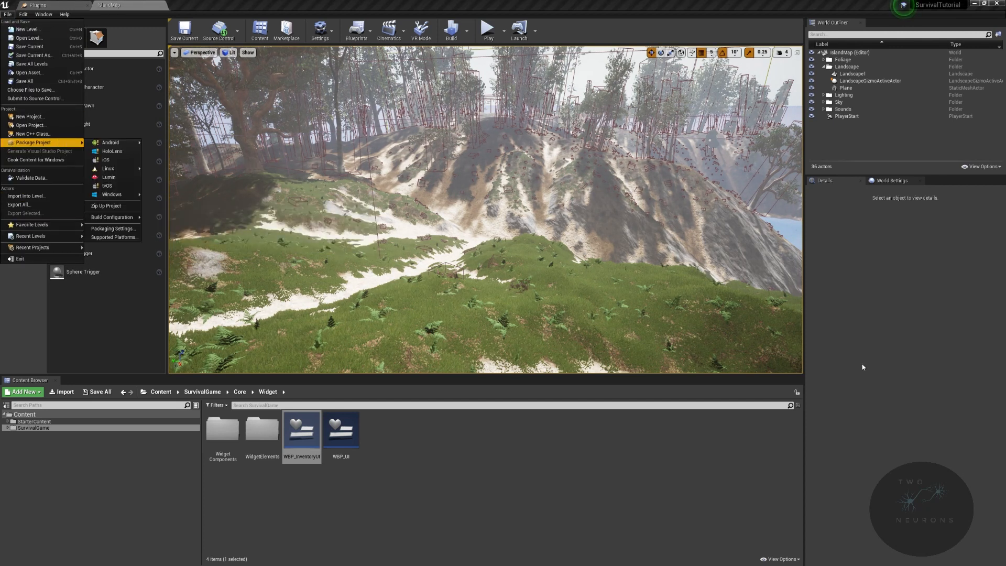
click(931, 388)
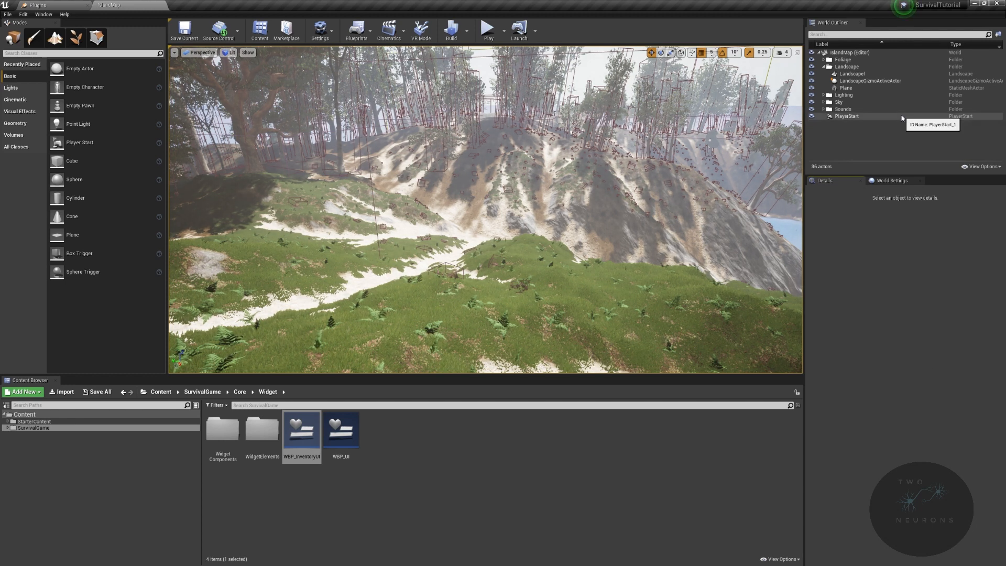
- Collapse the Landscape folder in the World Outliner and play-test the island level in the viewport, stopping it when checked
click(826, 73)
click(823, 66)
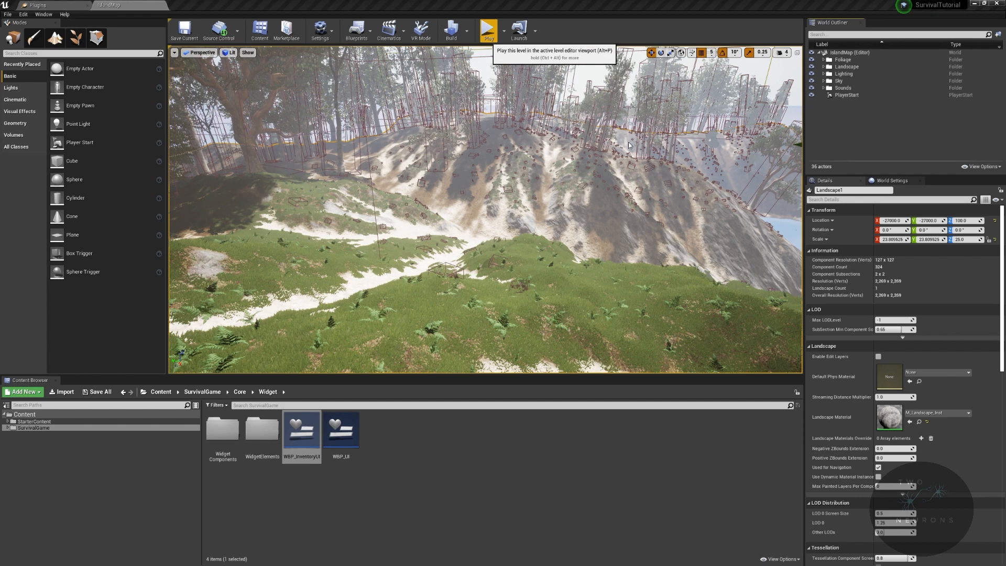
key(alt+p)
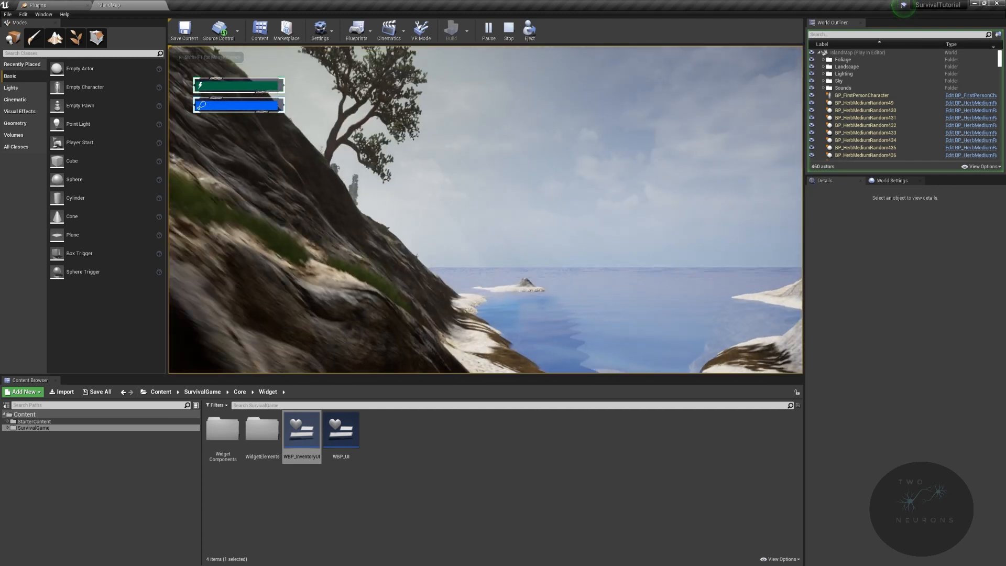
key(Escape)
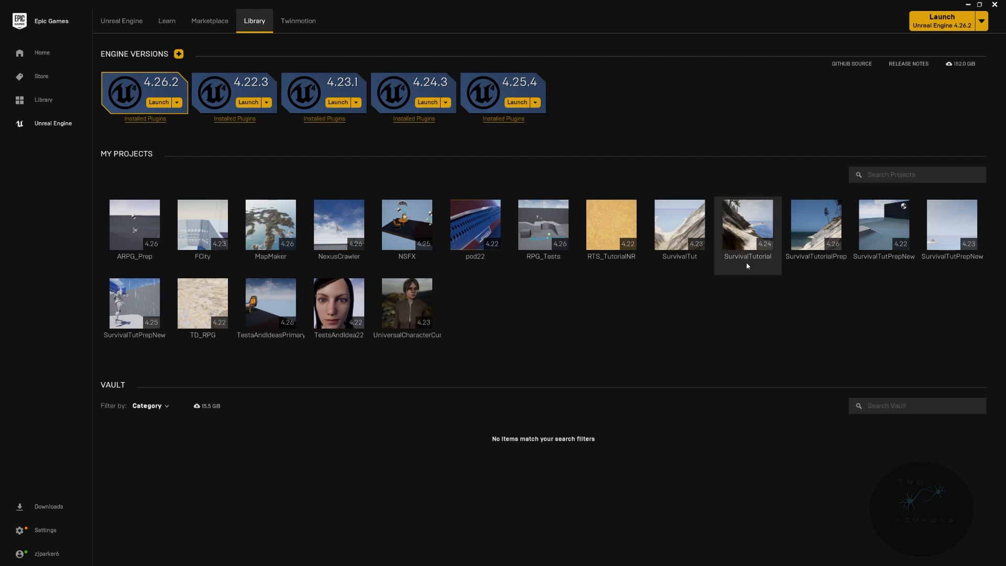
- Launch Unreal Engine 4.25.4 from the Epic Games Launcher and open the SurvivalTutorial project, converting it in place
click(518, 102)
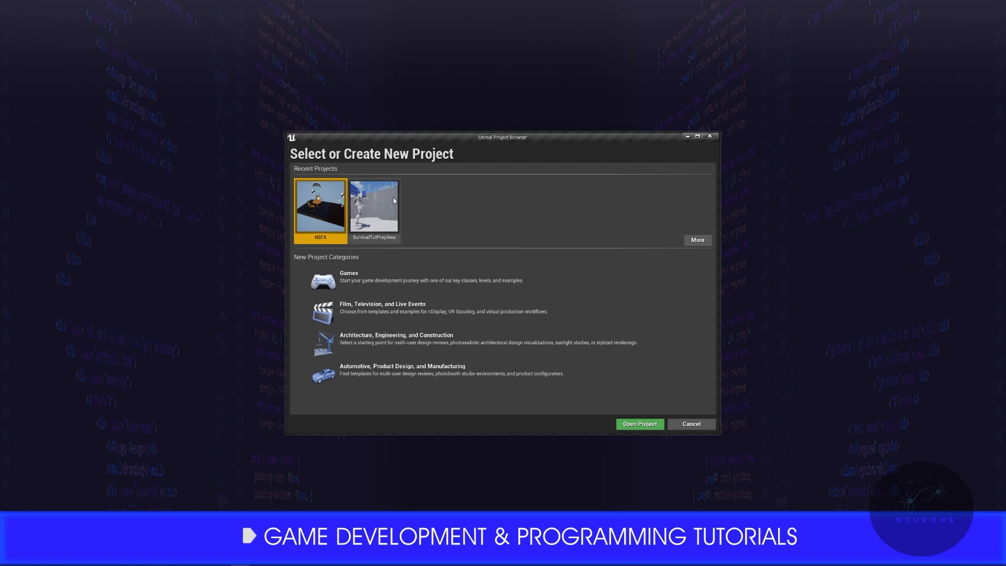
click(698, 240)
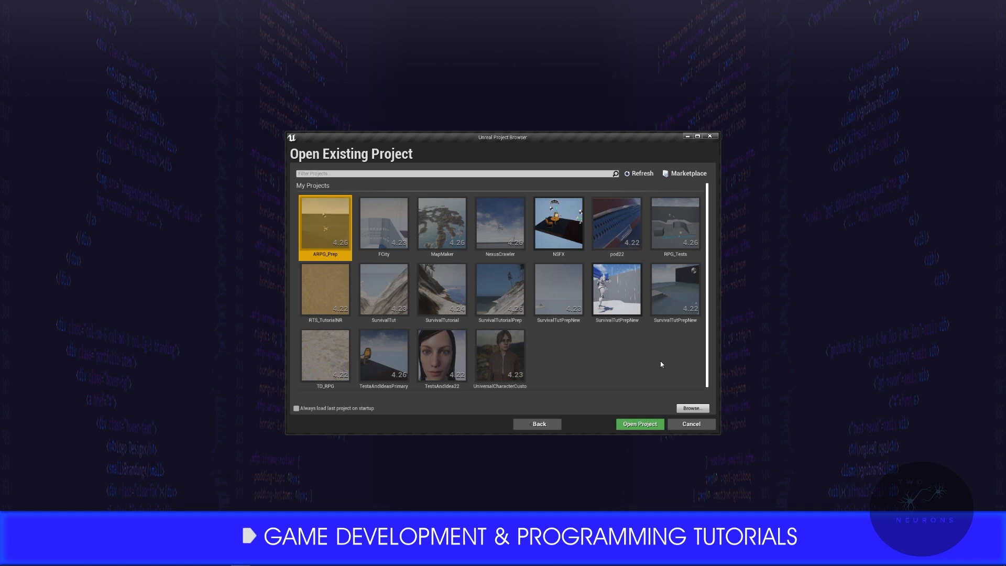
click(457, 311)
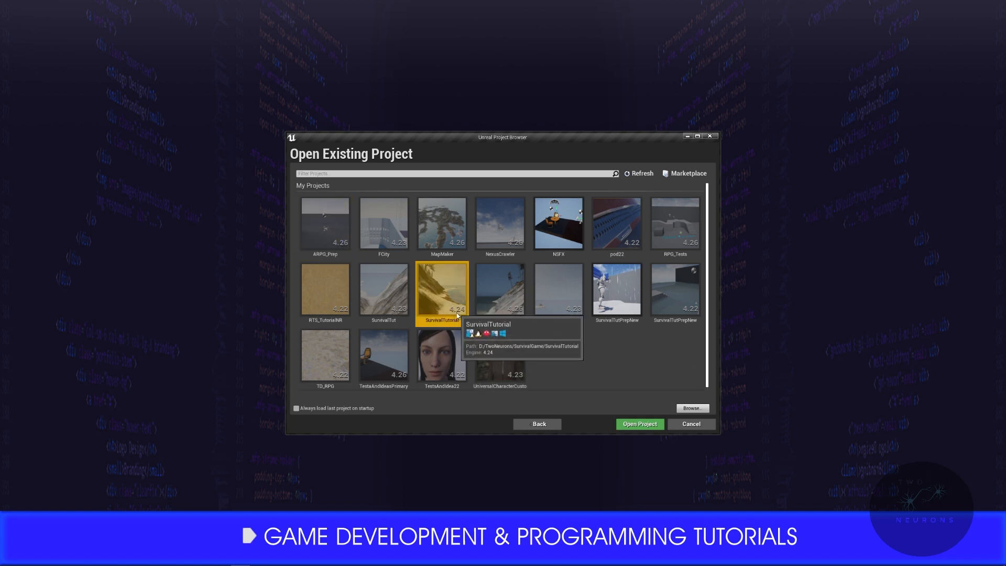
click(652, 426)
click(423, 314)
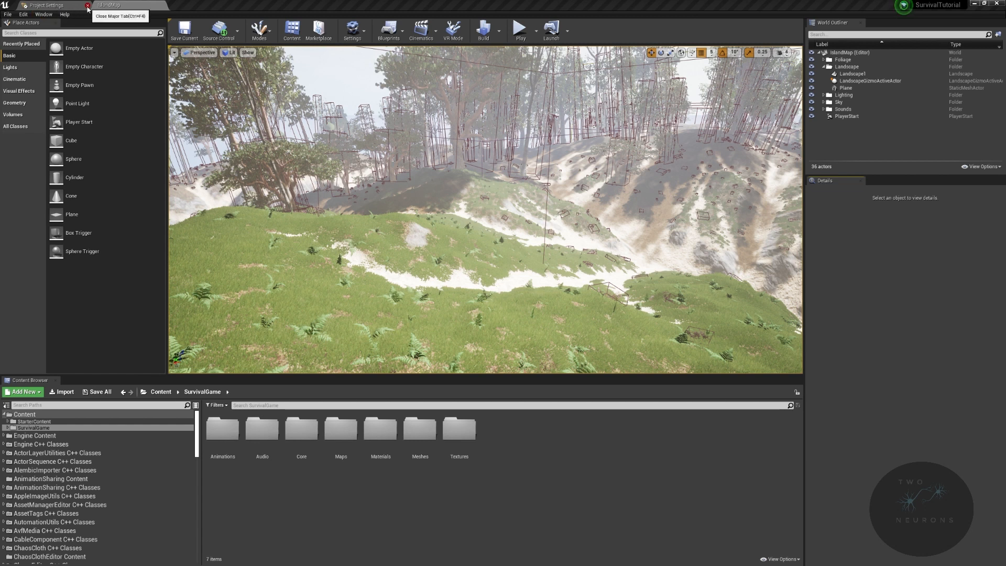
- Close the Project Settings and hide the engine and plugin content in the Content Browser
click(88, 6)
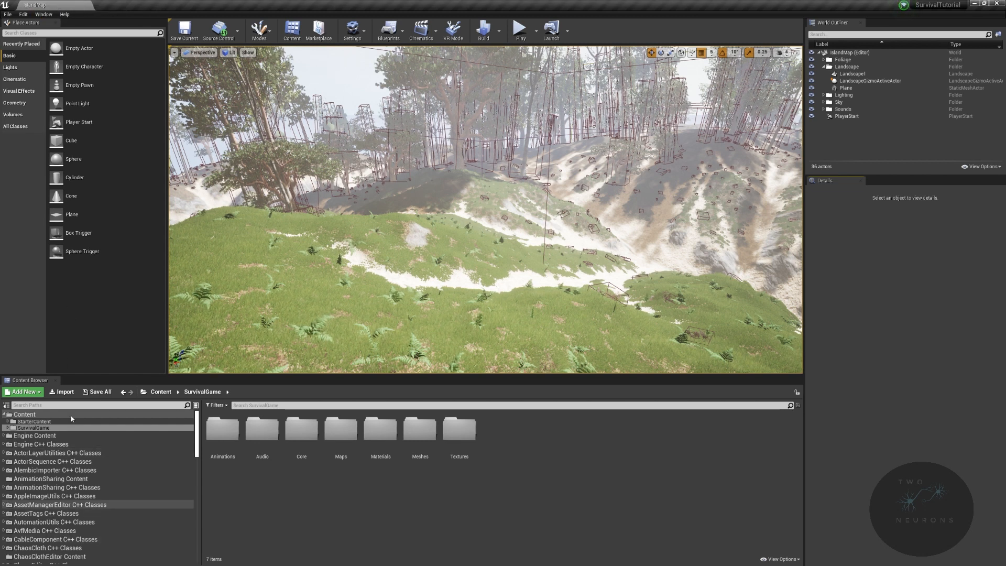
click(782, 559)
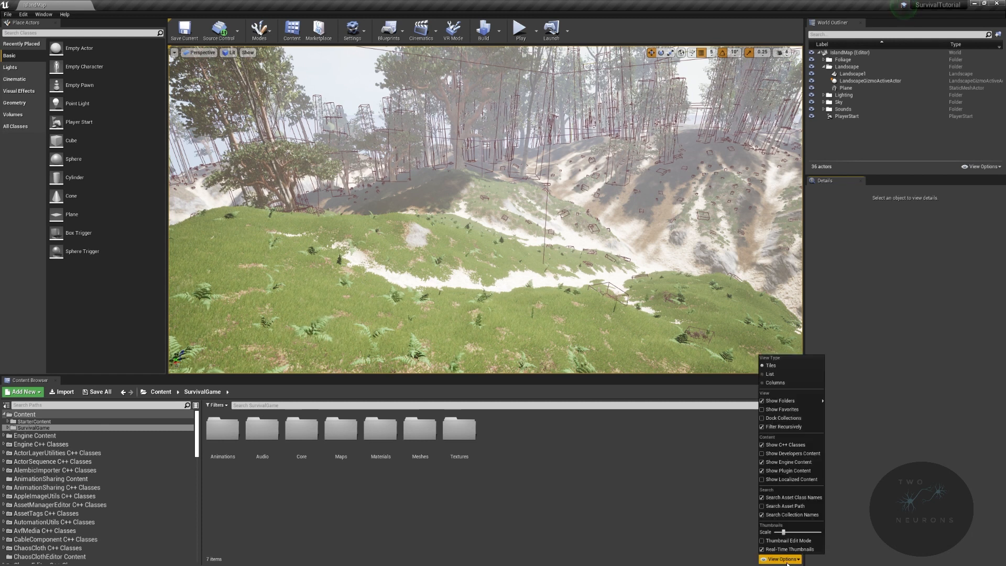
click(801, 463)
click(781, 559)
click(786, 480)
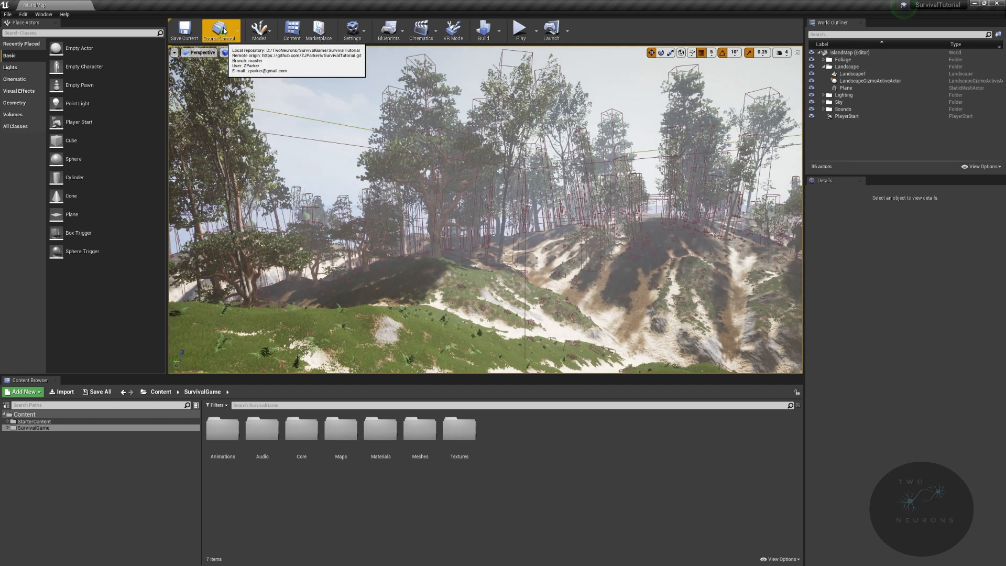
click(268, 32)
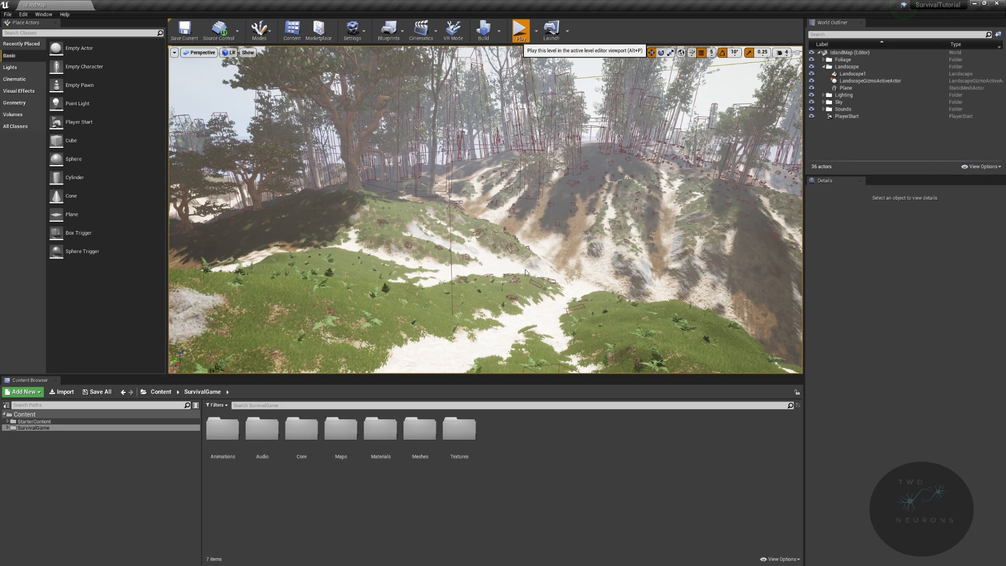
- Play-test the converted island level in the viewport, walking from the spawn area through the forest to the shore, and stop the session
key(alt+p)
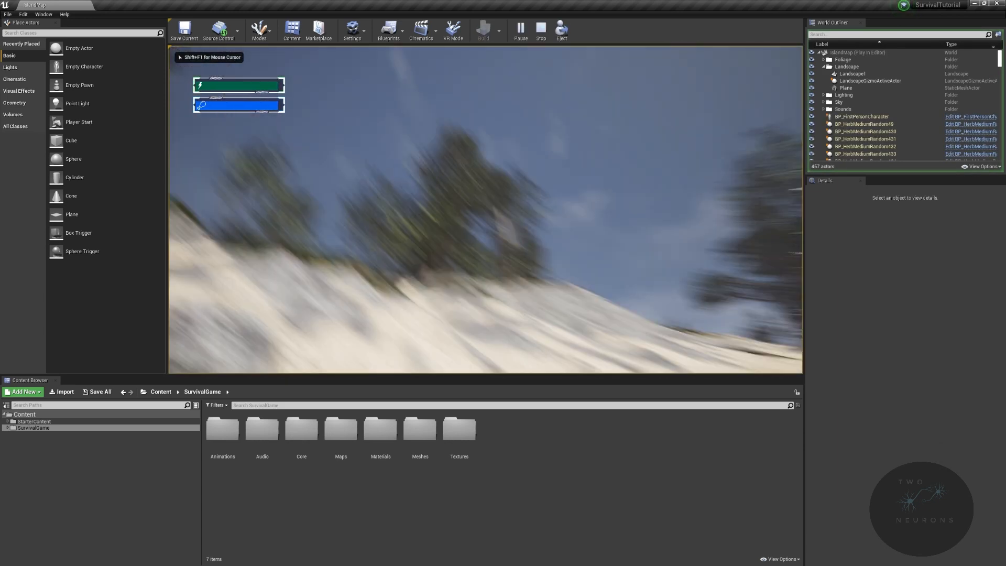
key(shift+w)
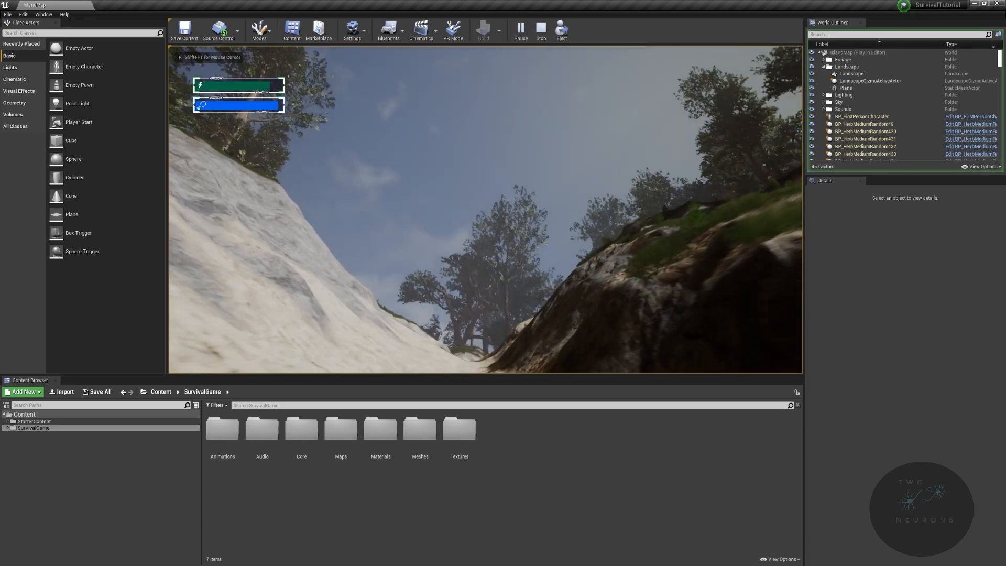
key(w)
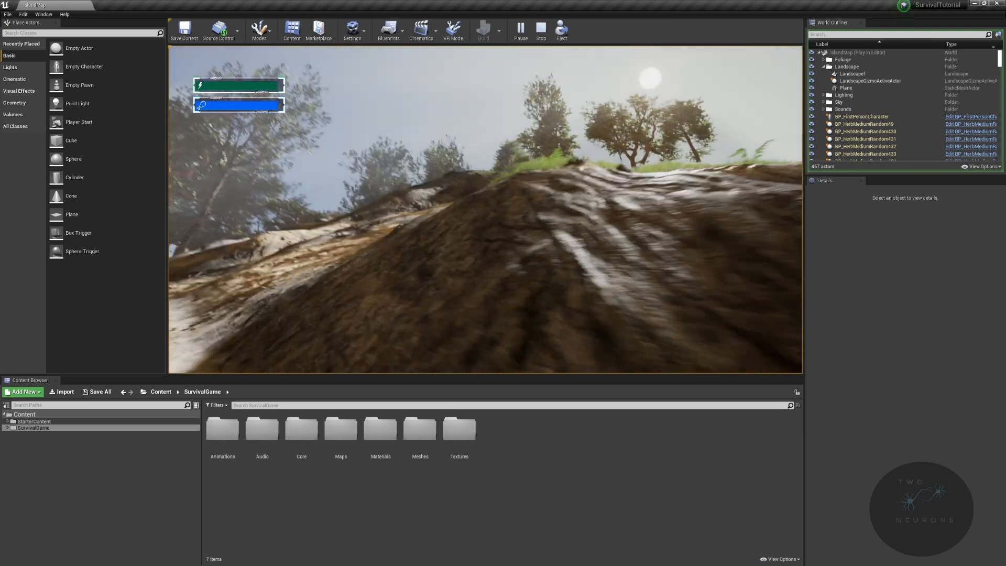
key(w)
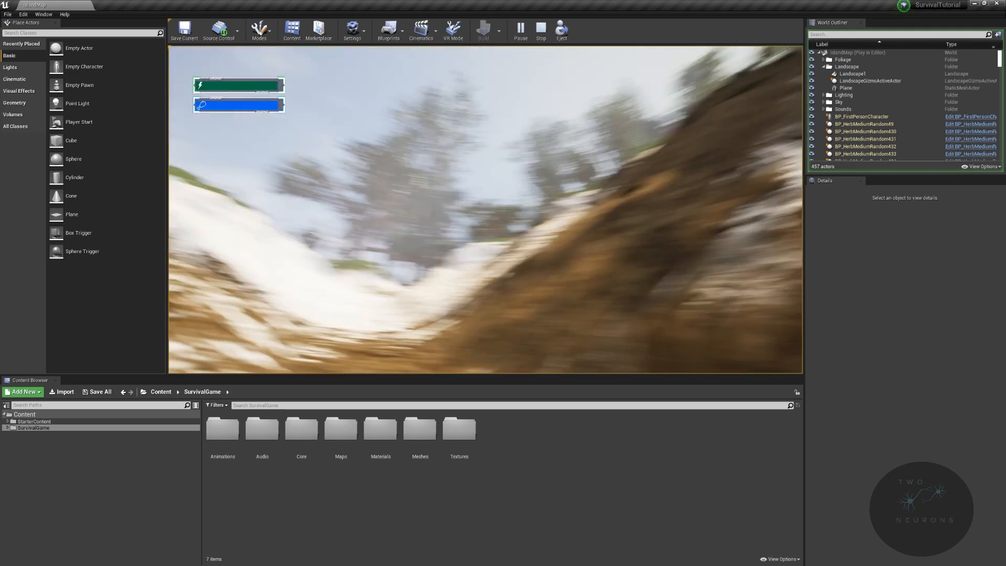
key(w)
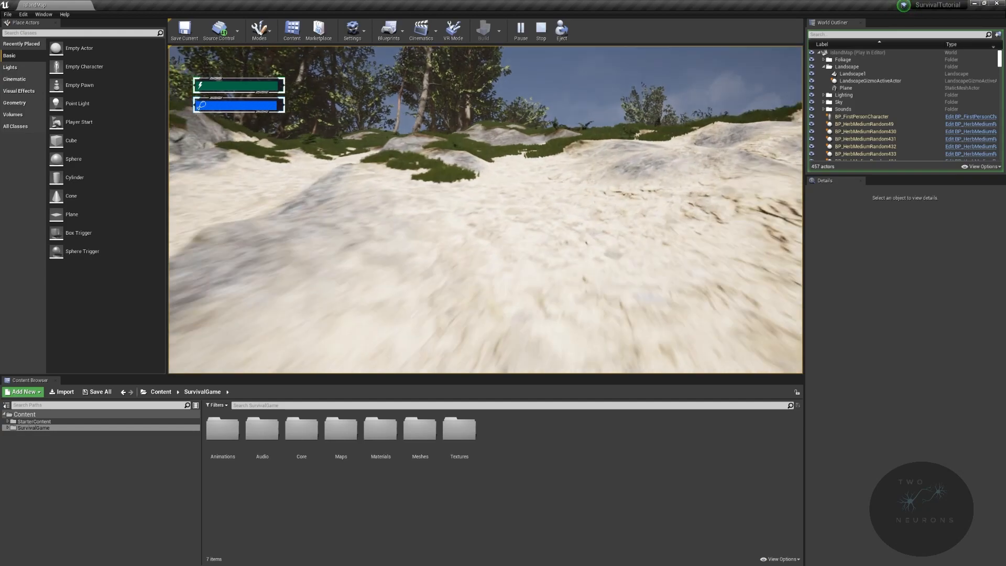
key(w)
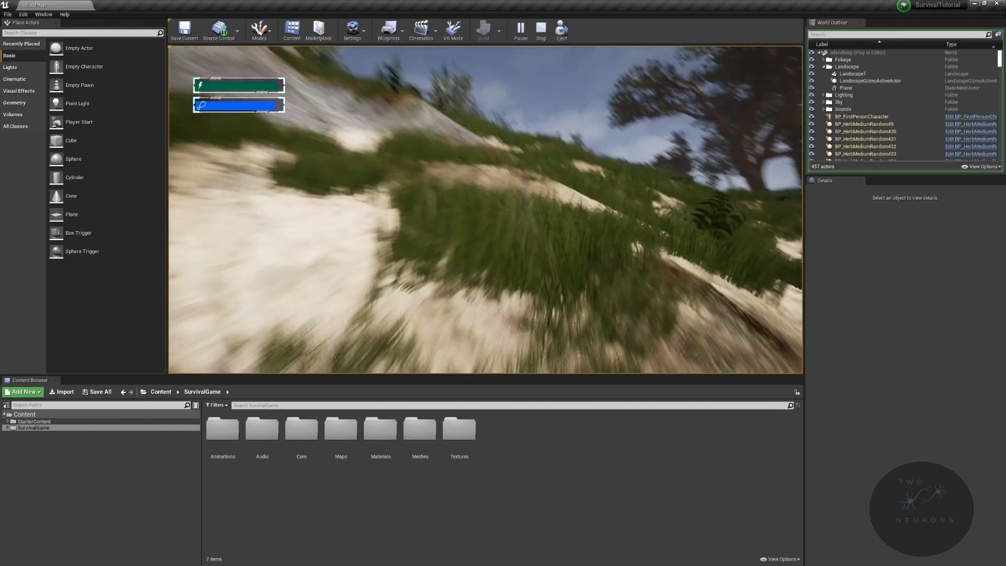
key(w)
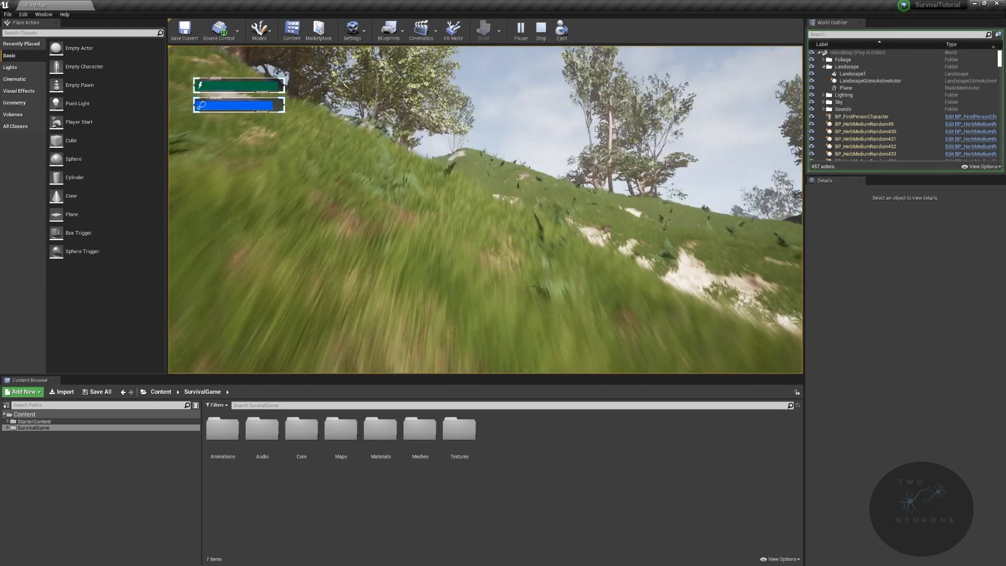
key(w)
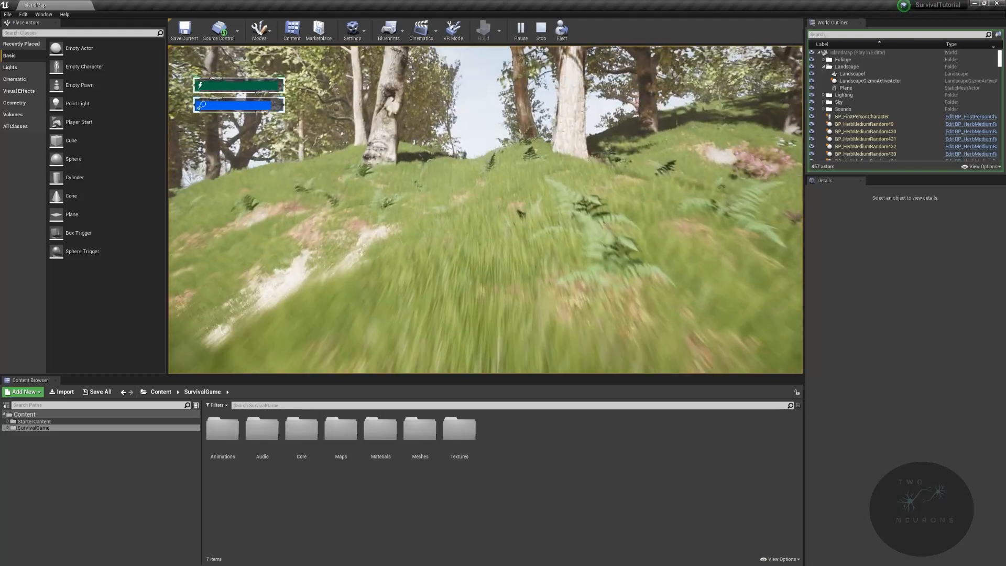
key(w)
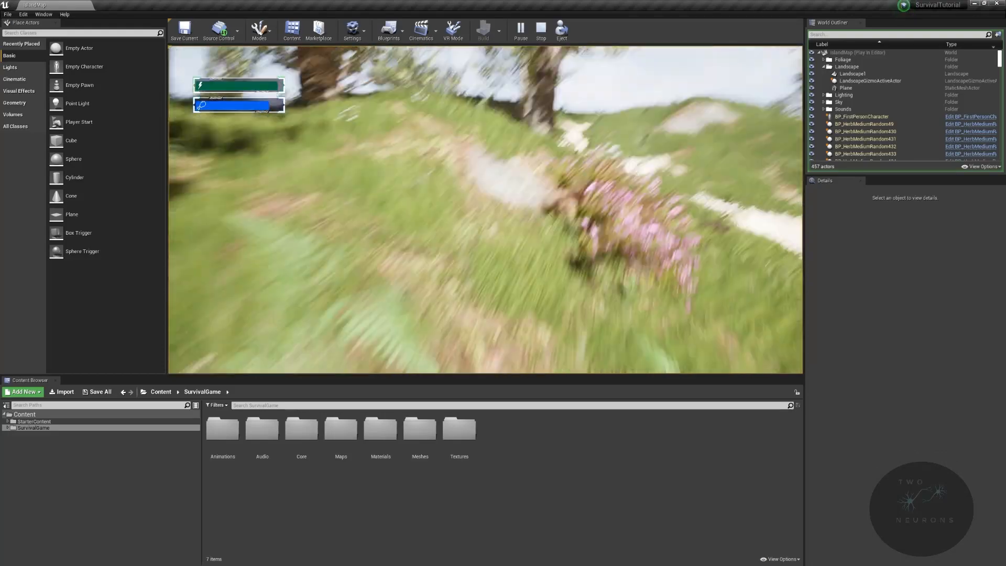
key(w)
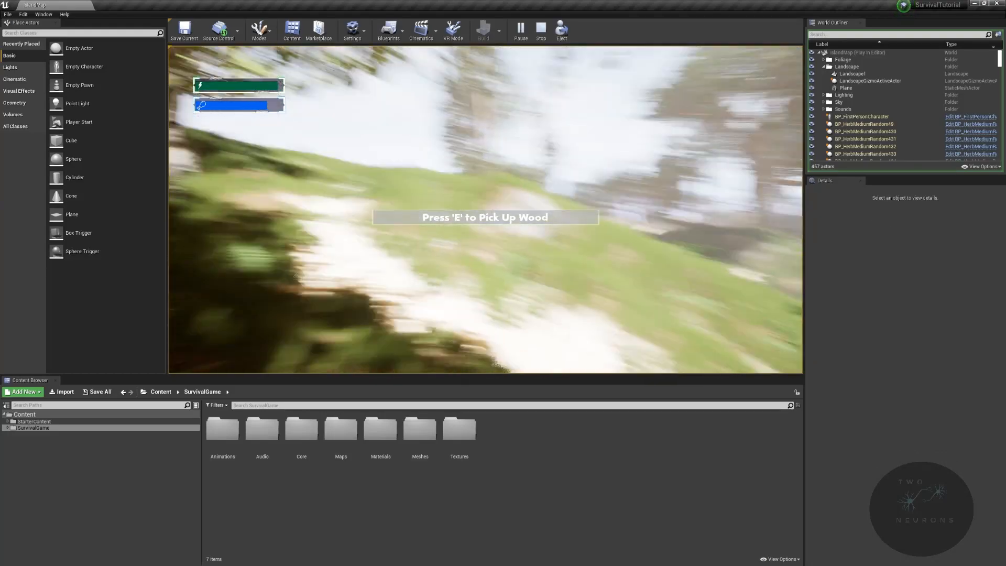
key(w)
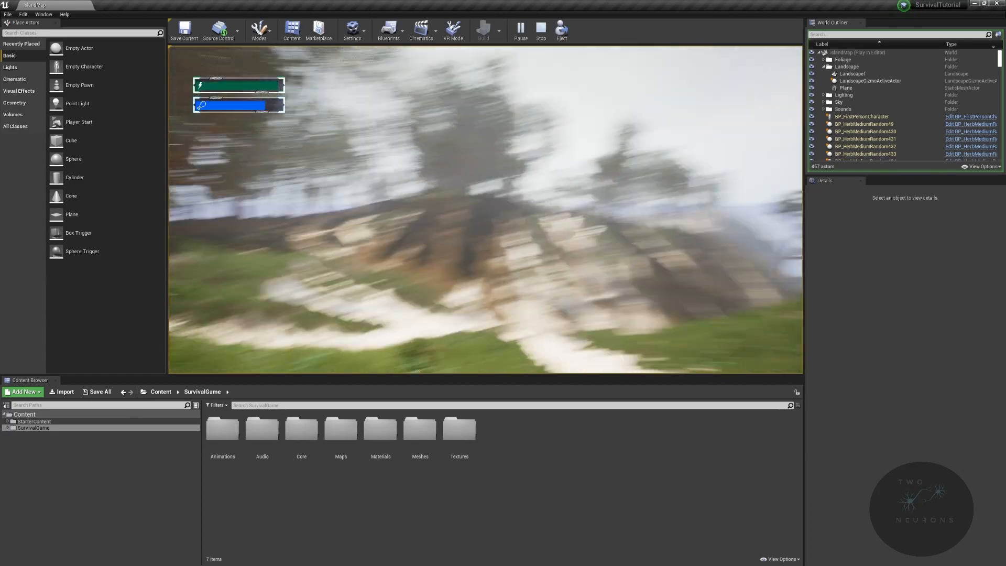
key(w)
key(w)
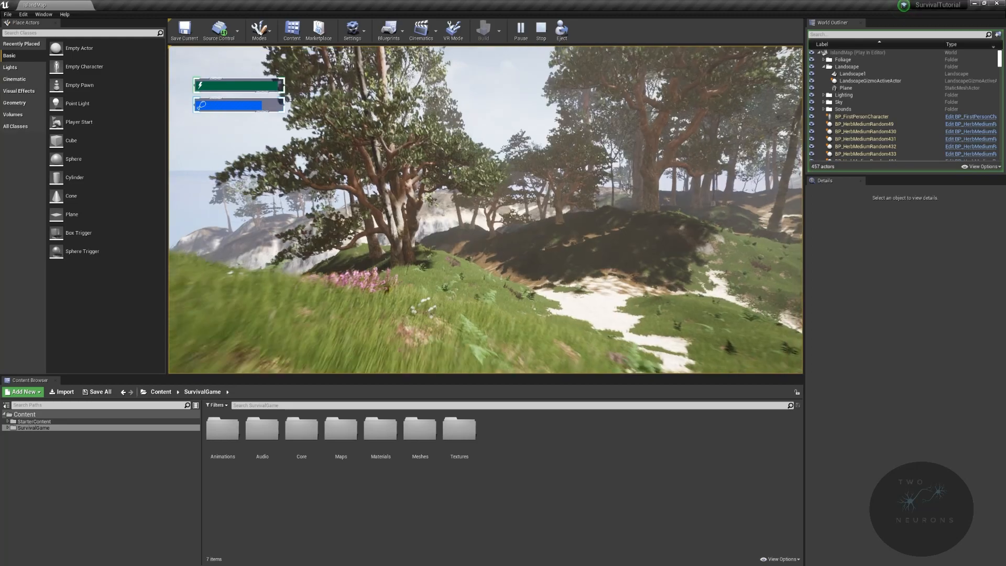
key(w)
key(w)
key(w)
key(w)
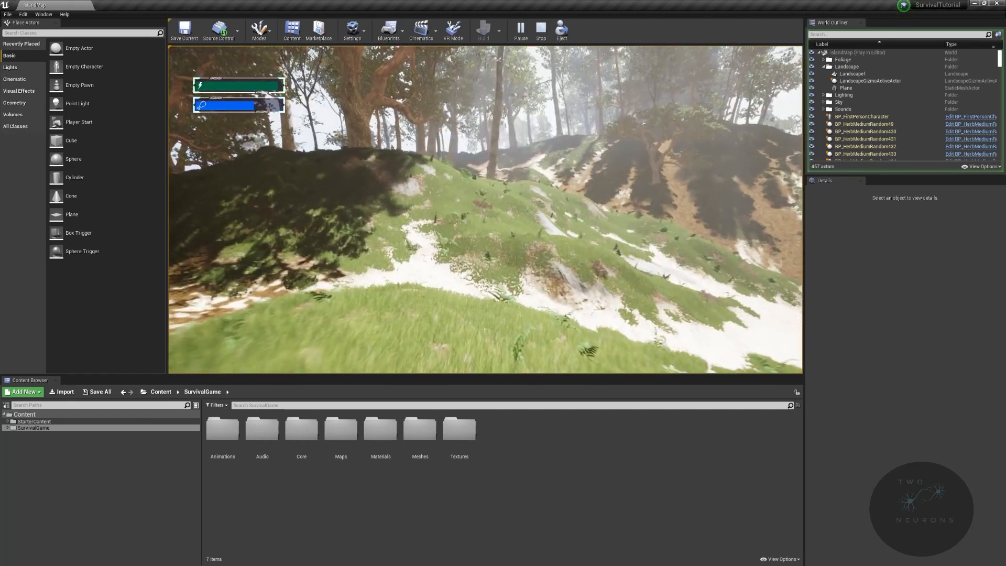
key(w)
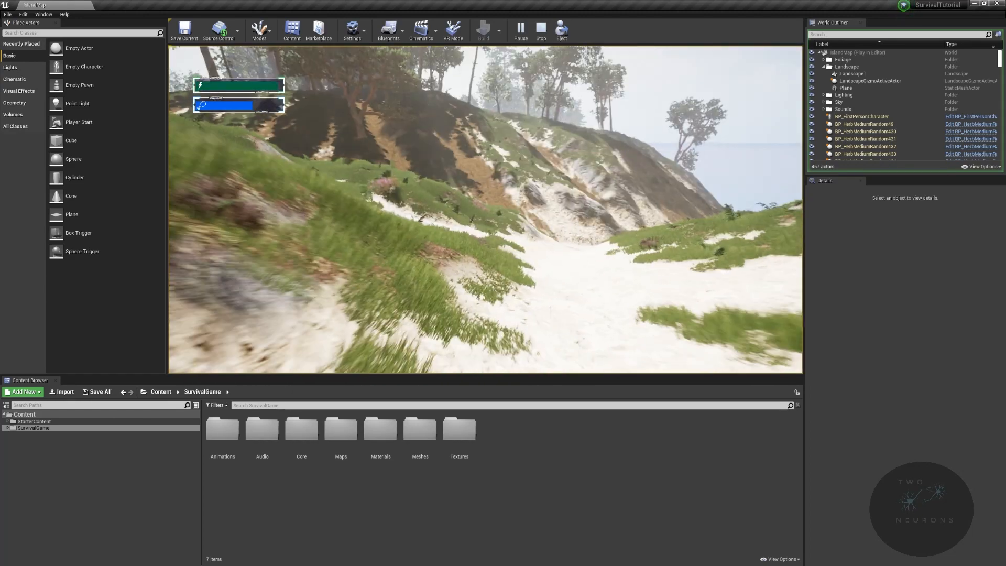
key(w)
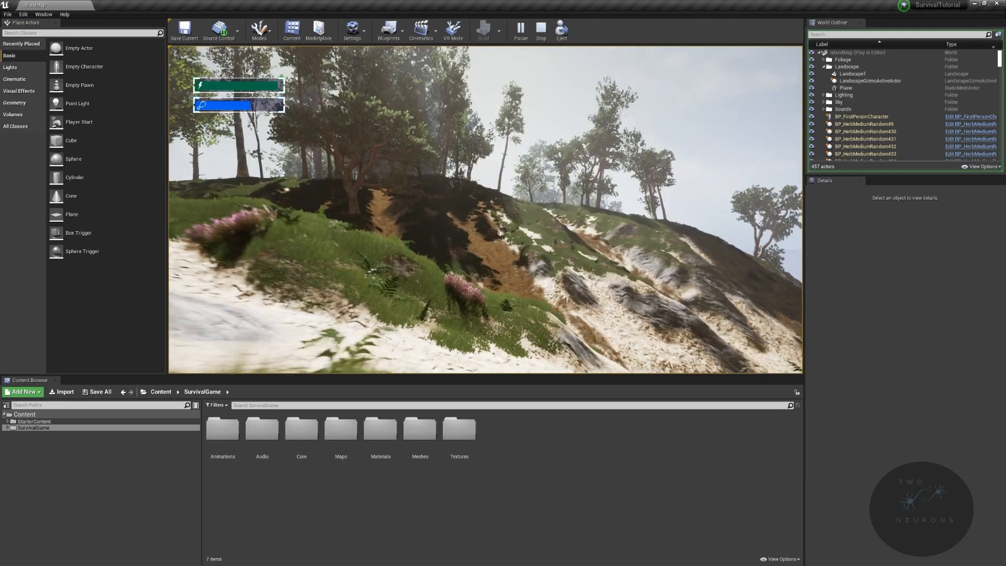
key(w)
key(w)
key(w)
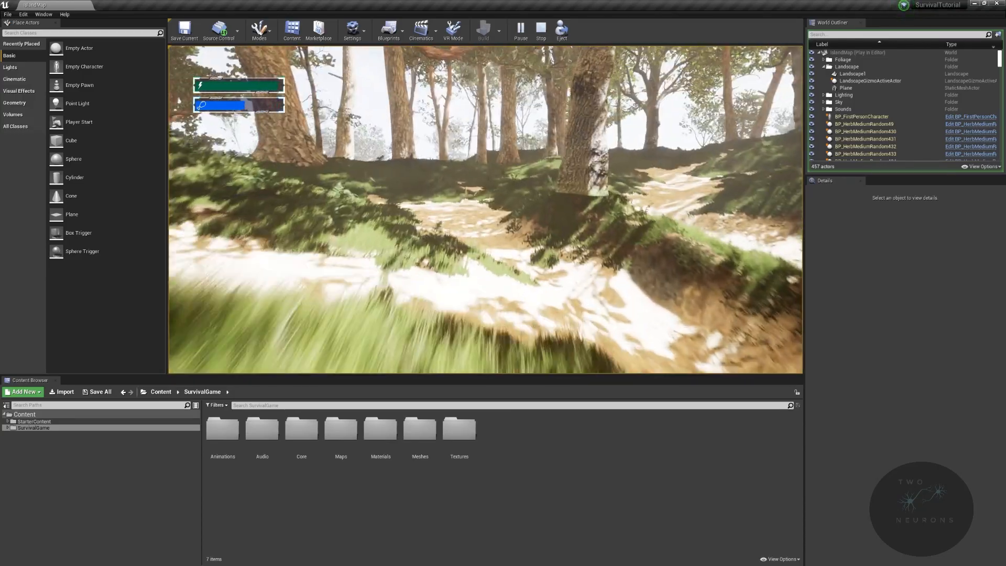
key(w)
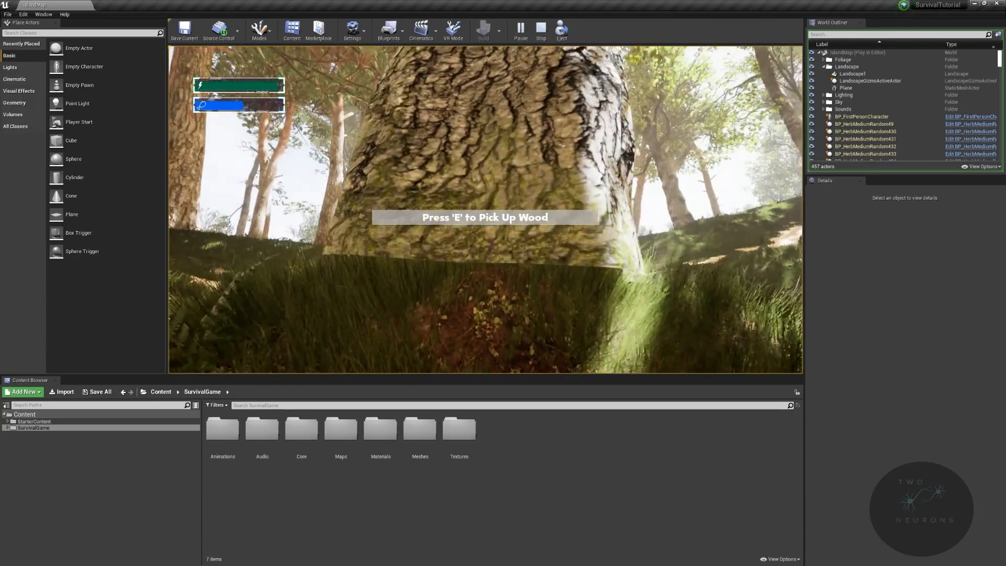
key(w)
key(w)
key(w)
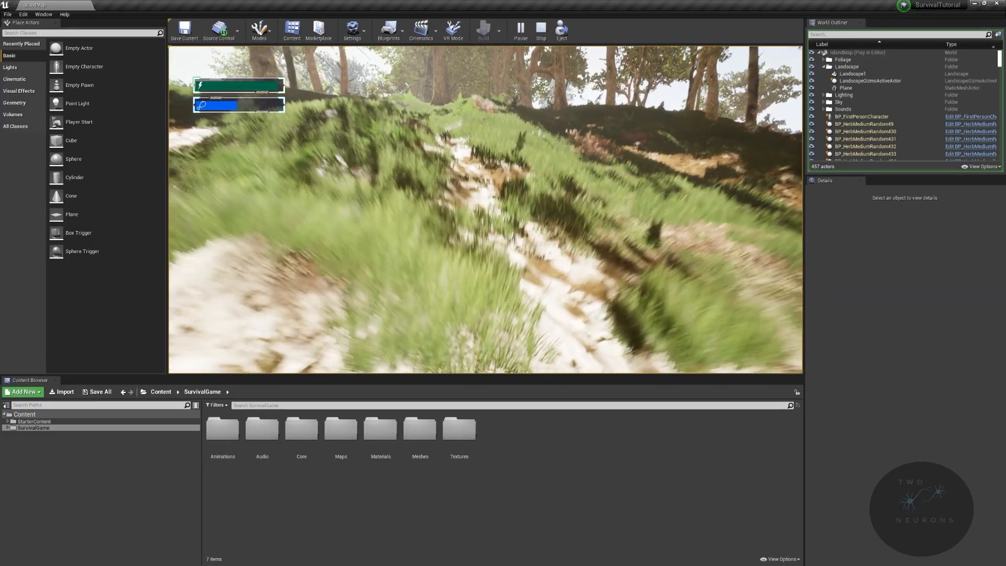
key(w)
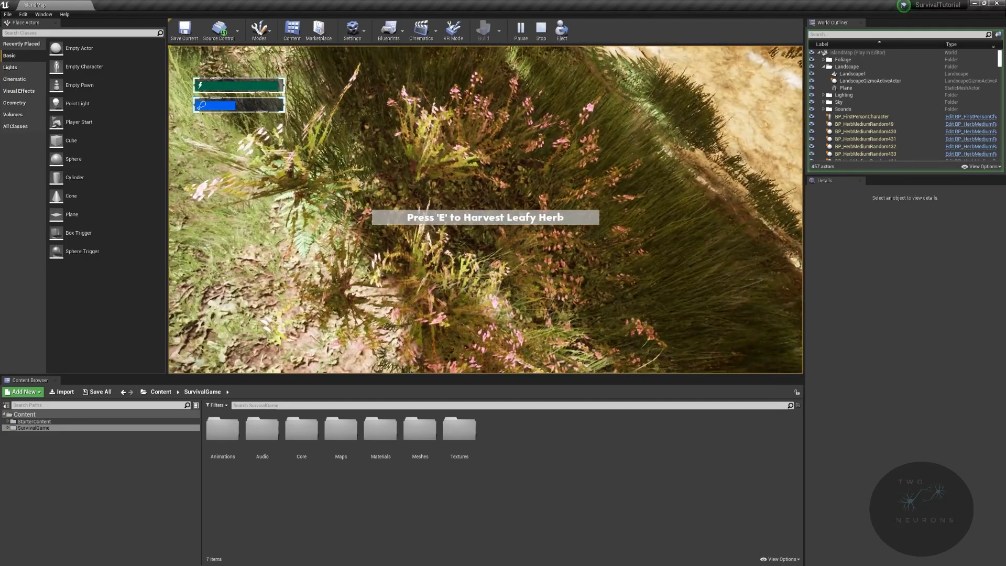
key(w)
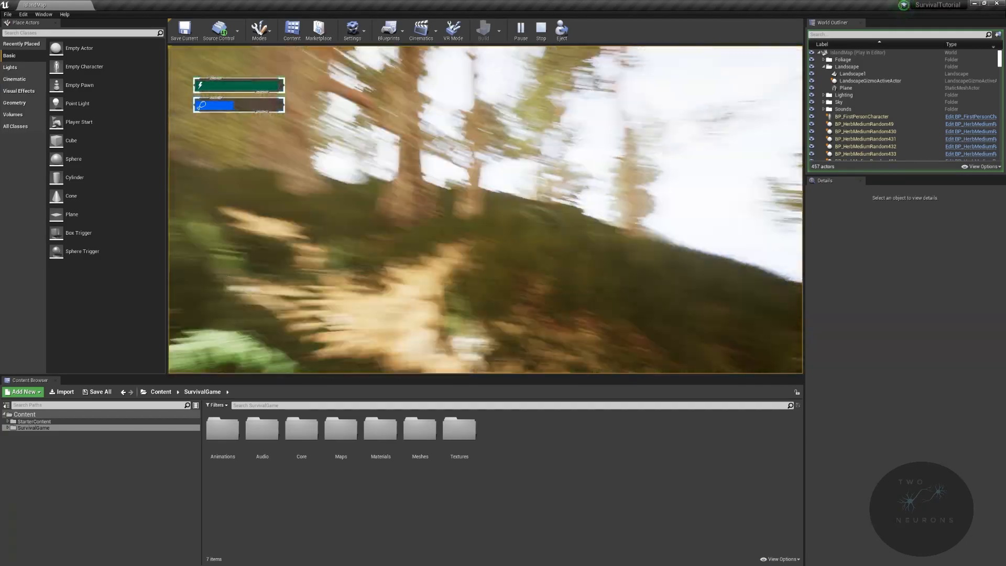
key(w)
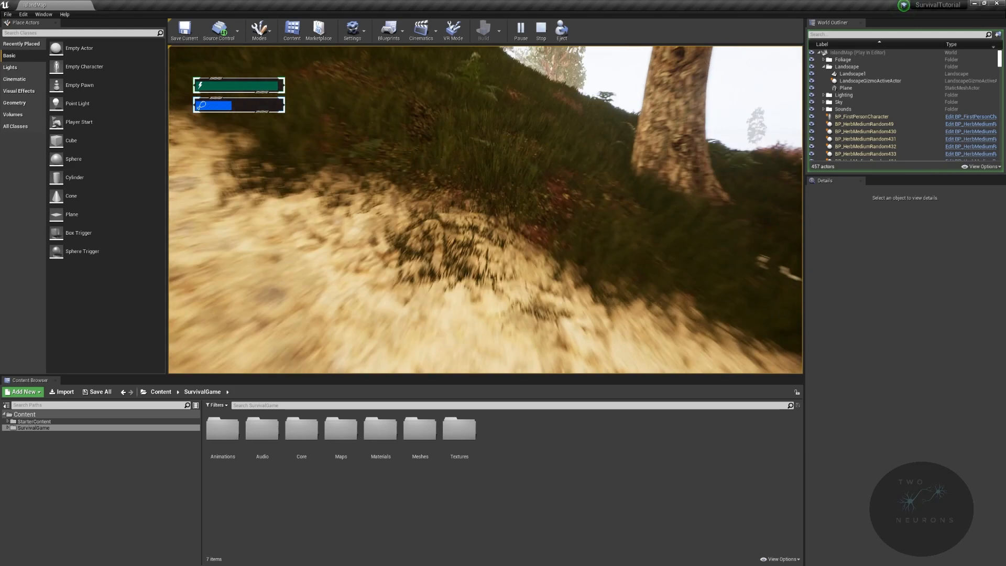
key(w)
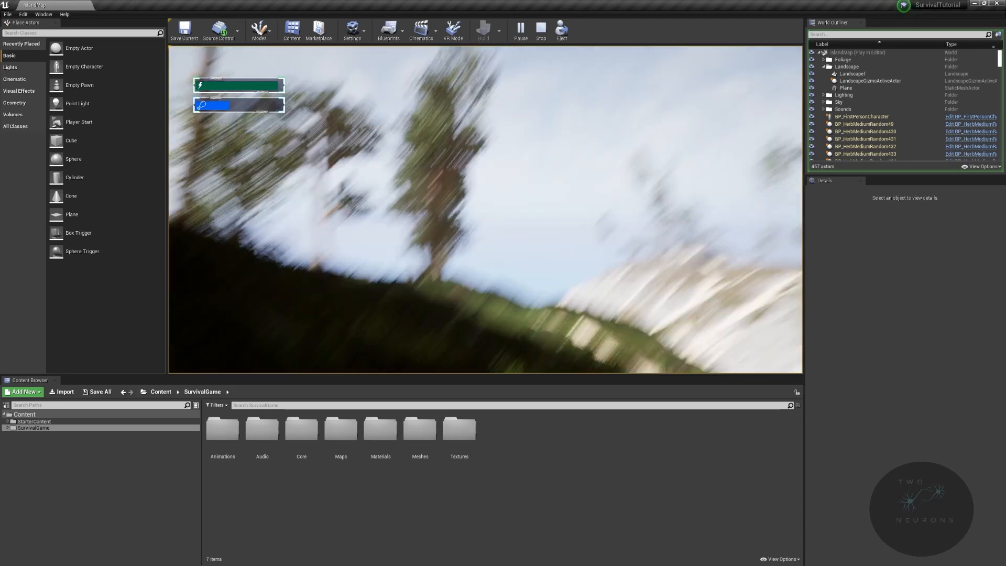
key(w)
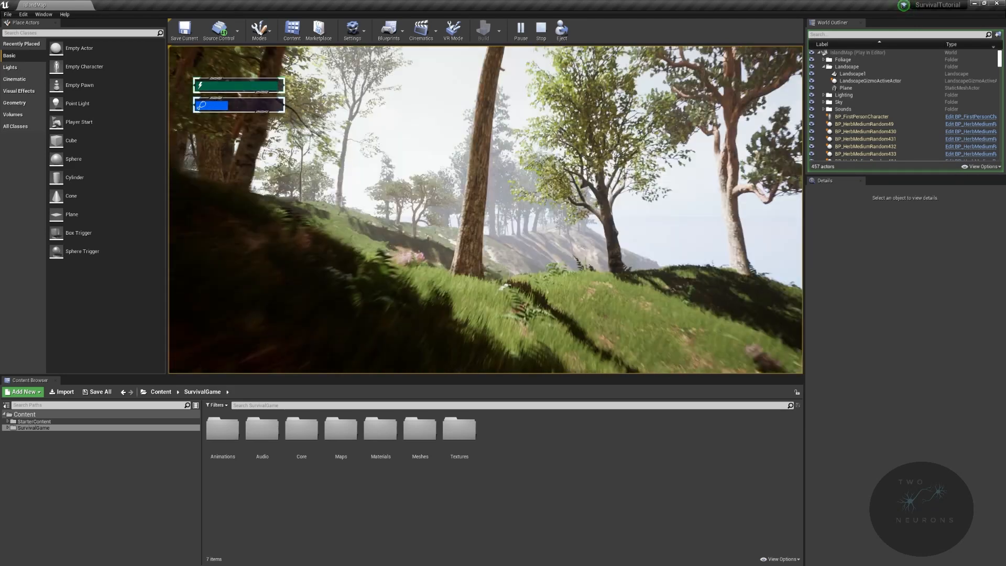
key(w)
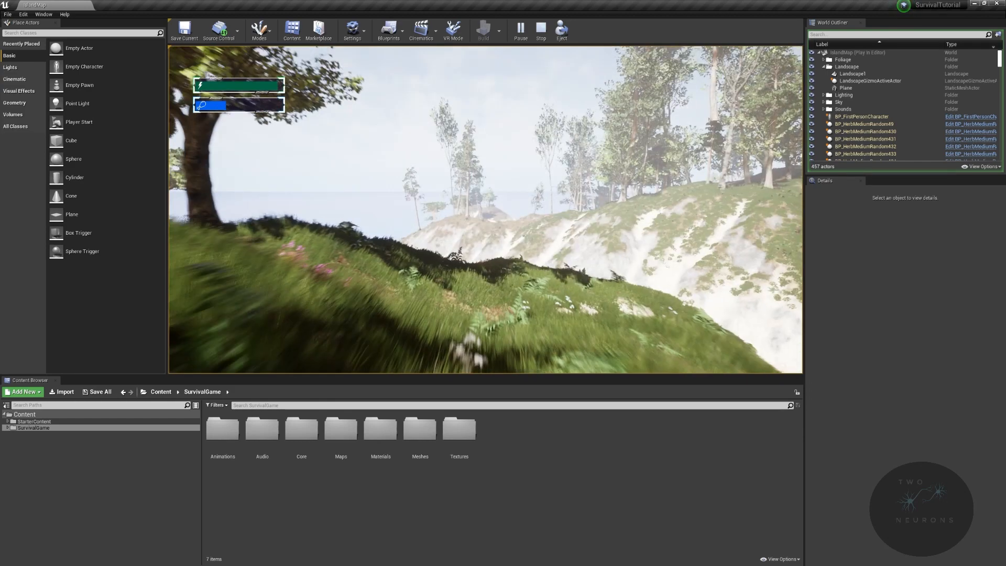
key(w)
key(w)
key(w)
key(w)
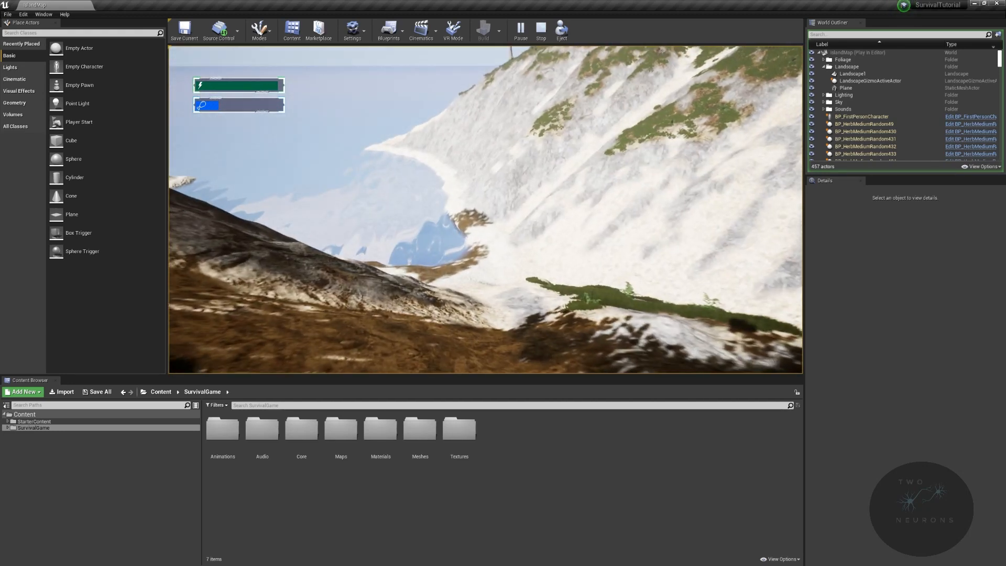
key(w)
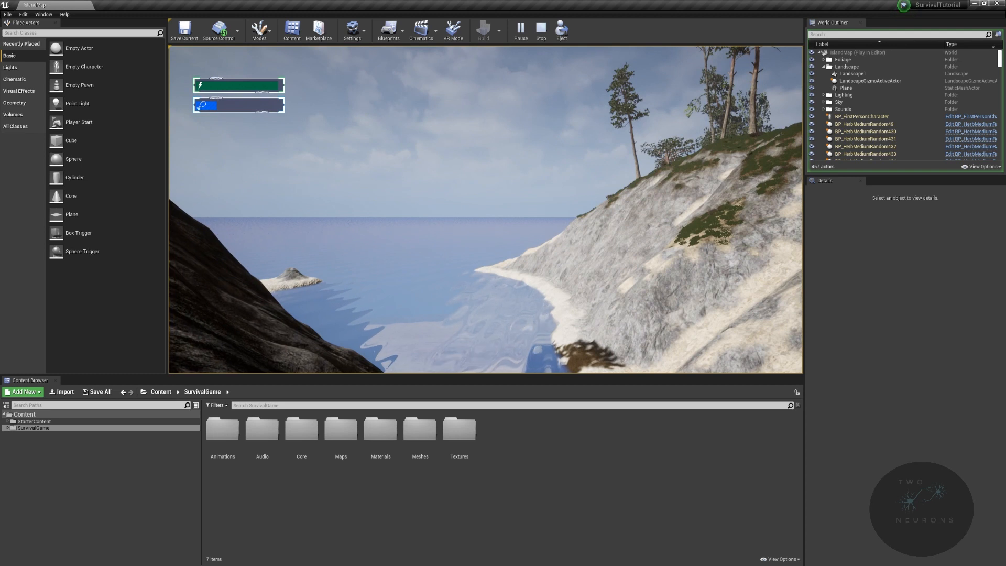
key(shift+F1)
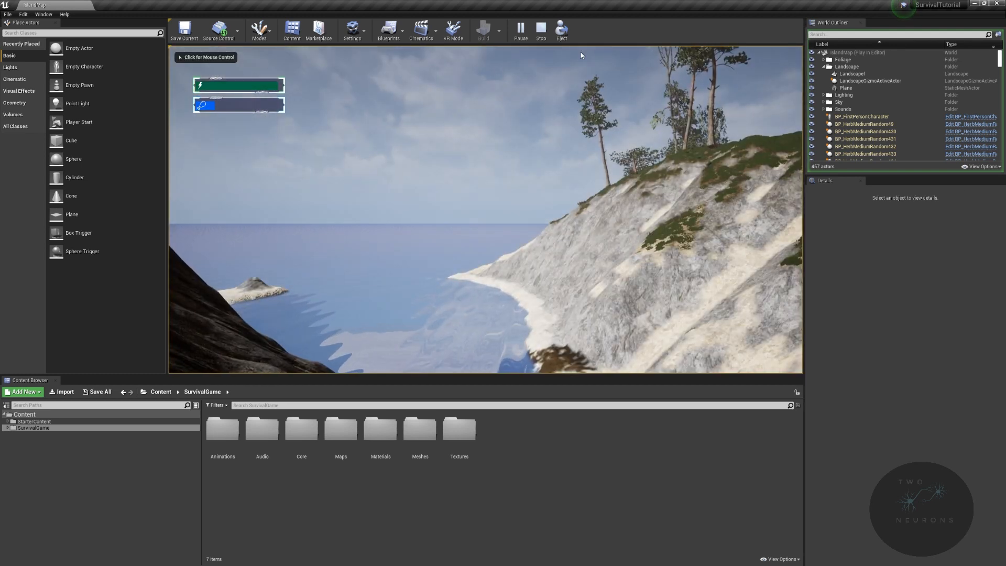
click(540, 28)
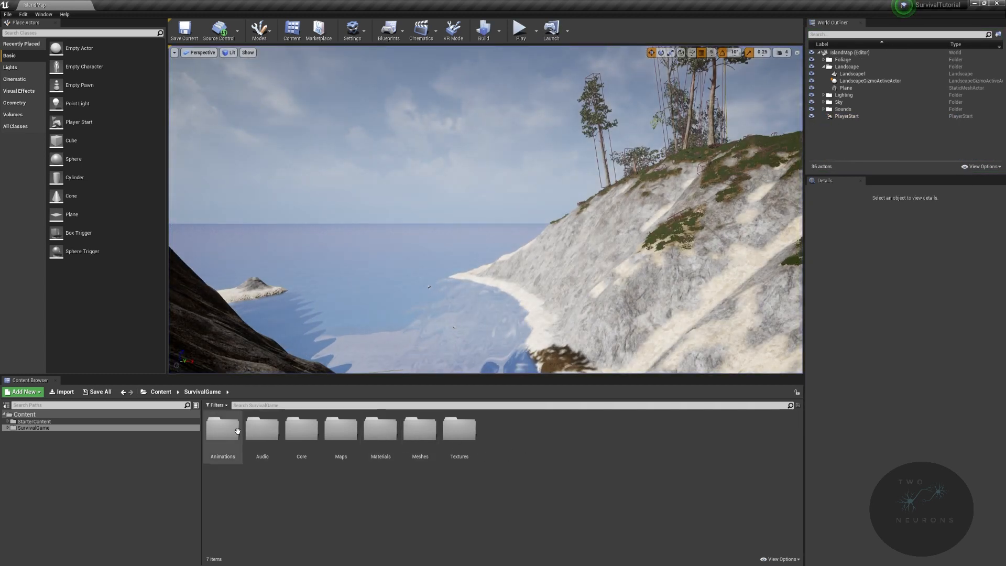
- Open the SurvivalGame/Core folder in the Content Browser and inspect the island terrain and foliage in the level viewport
click(306, 439)
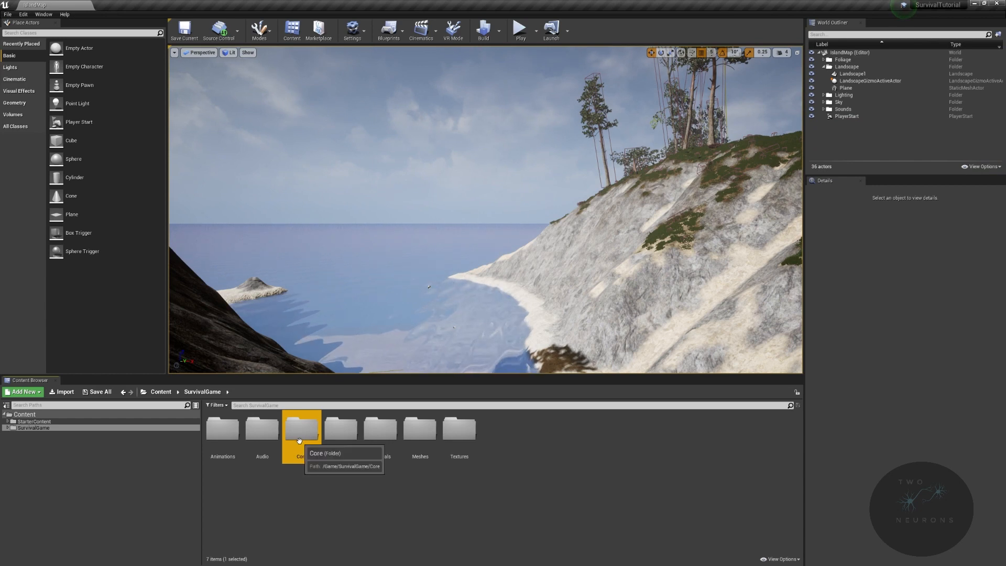
double_click(307, 439)
right_drag(484, 255, 558, 231)
key(w)
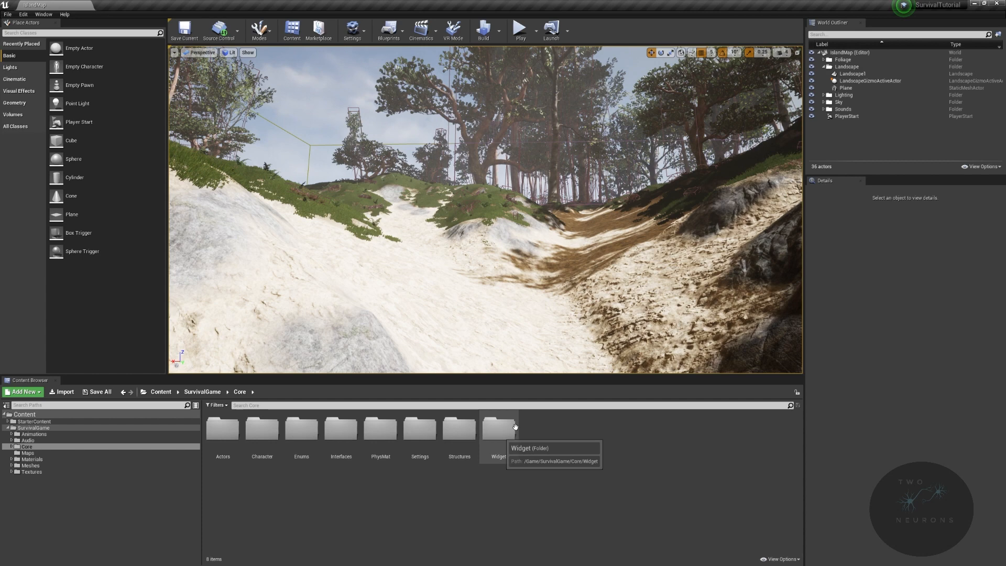
right_drag(492, 292, 252, 275)
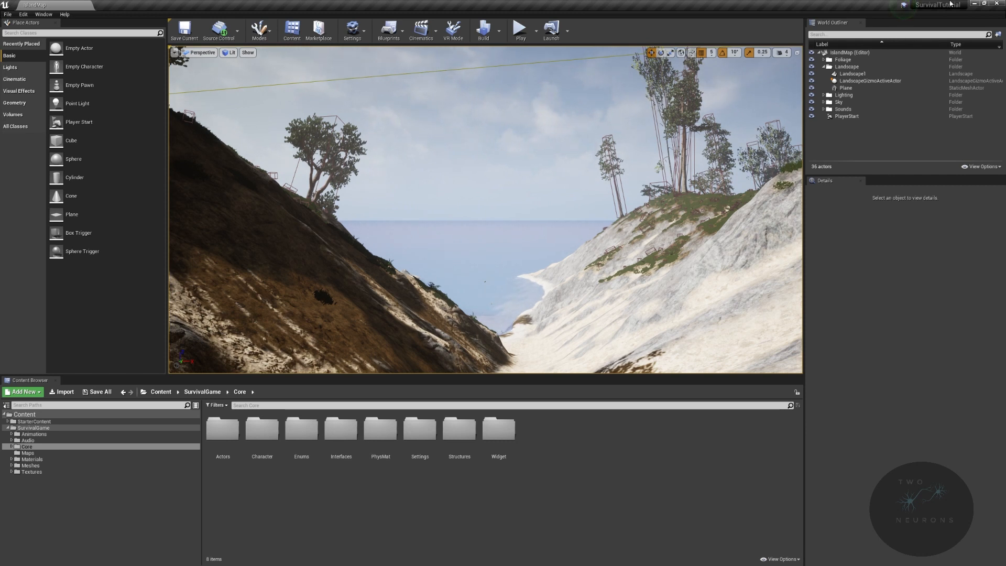
- Close the 4.25 editor, launch Unreal Engine 4.26.2 from the Epic Games Launcher and open the SurvivalTutorial project, converting it in place
click(996, 4)
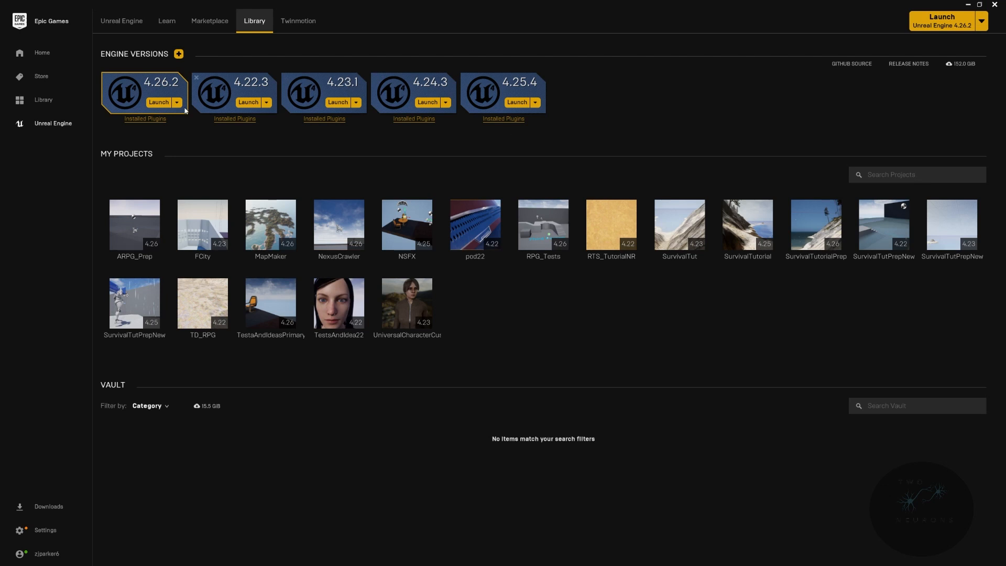
click(159, 103)
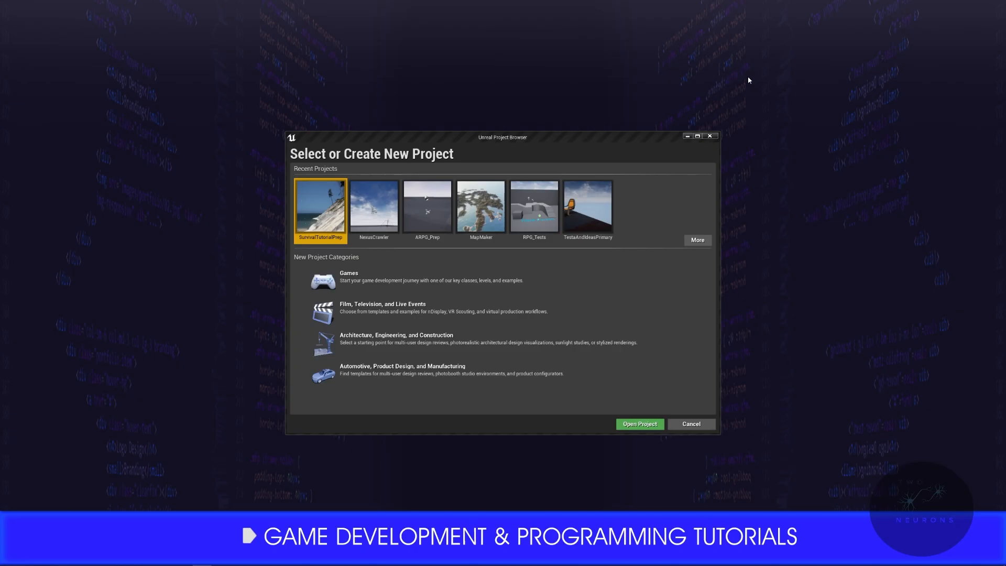
click(694, 241)
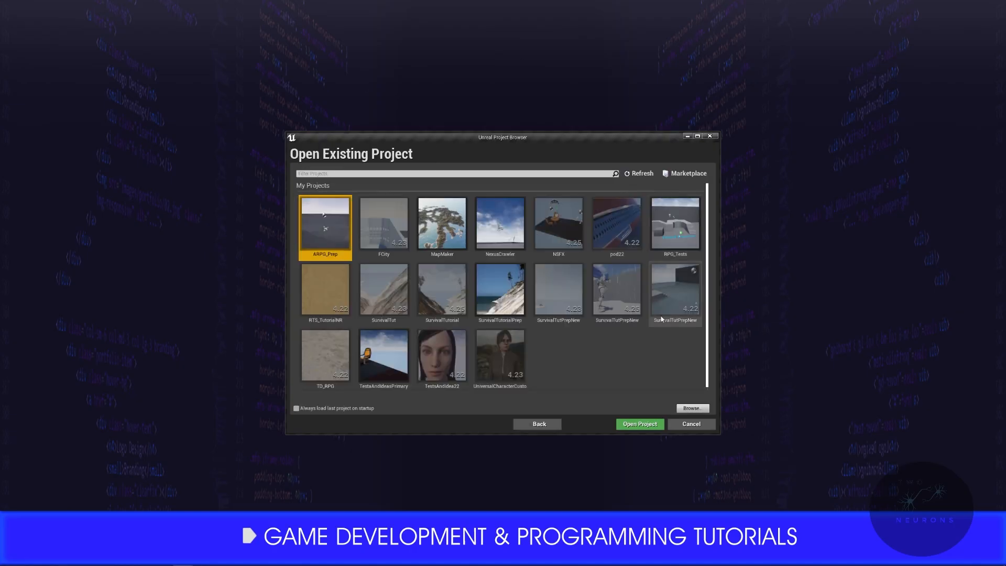
click(446, 305)
click(632, 426)
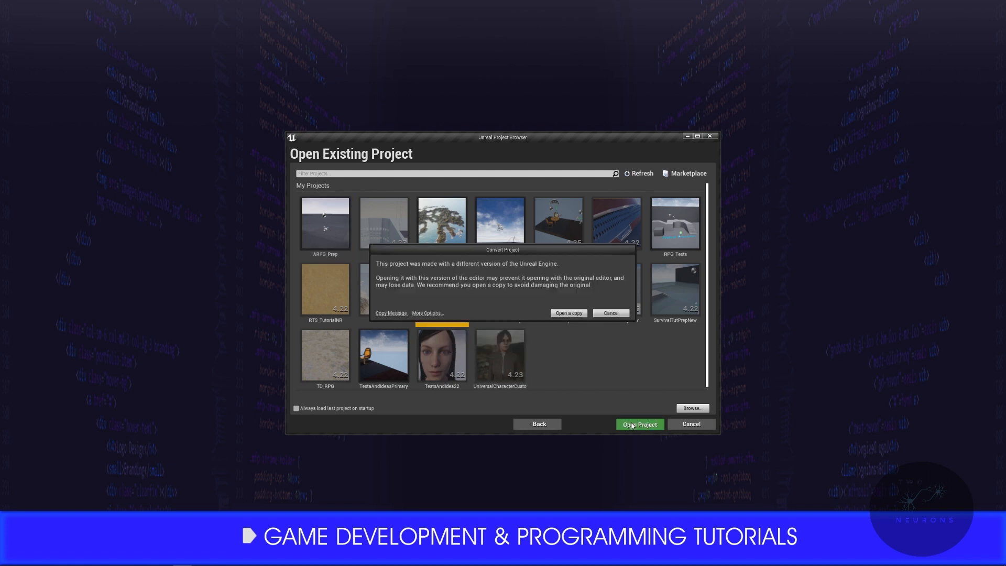
click(439, 313)
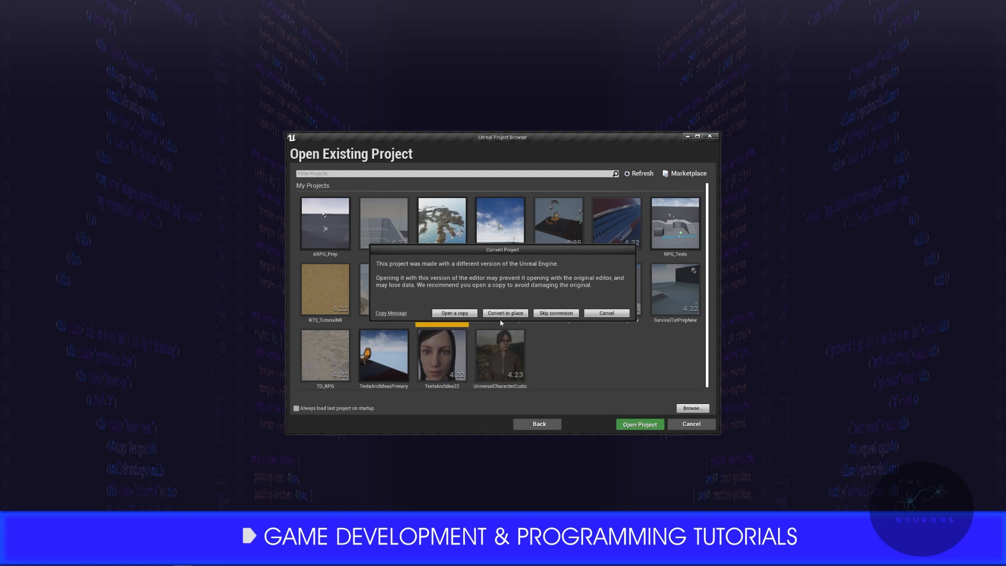
click(506, 313)
click(455, 314)
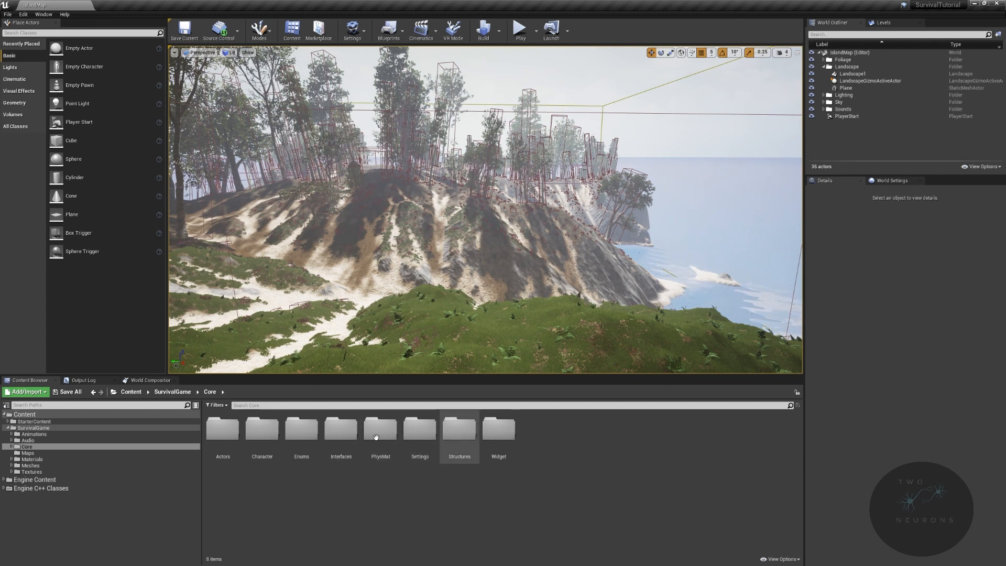
- Open the SurvivalGame/Core/Widget folder in the Content Browser and rename the Landscape1 actor to Island
double_click(505, 429)
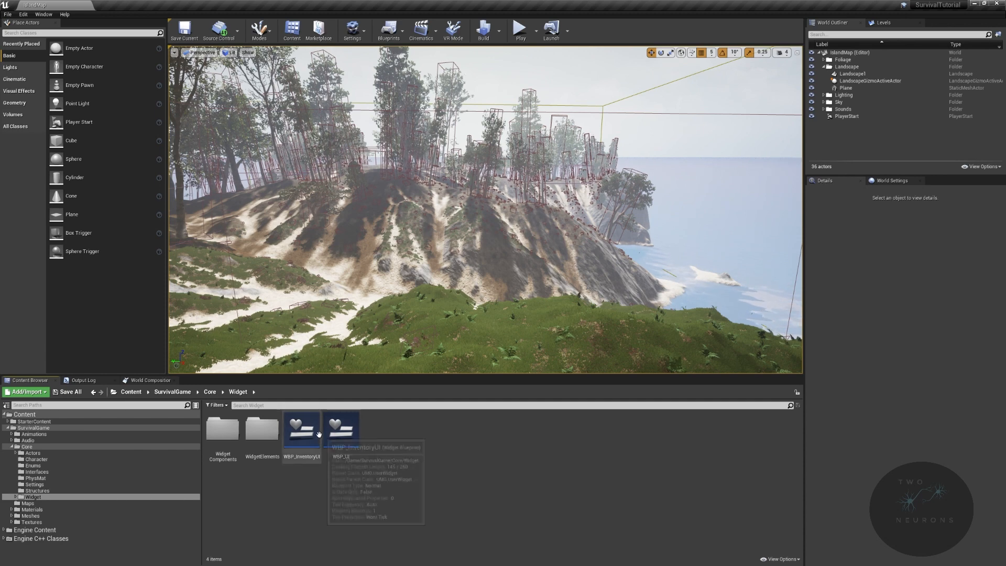
right_drag(432, 302, 398, 314)
click(860, 76)
click(860, 77)
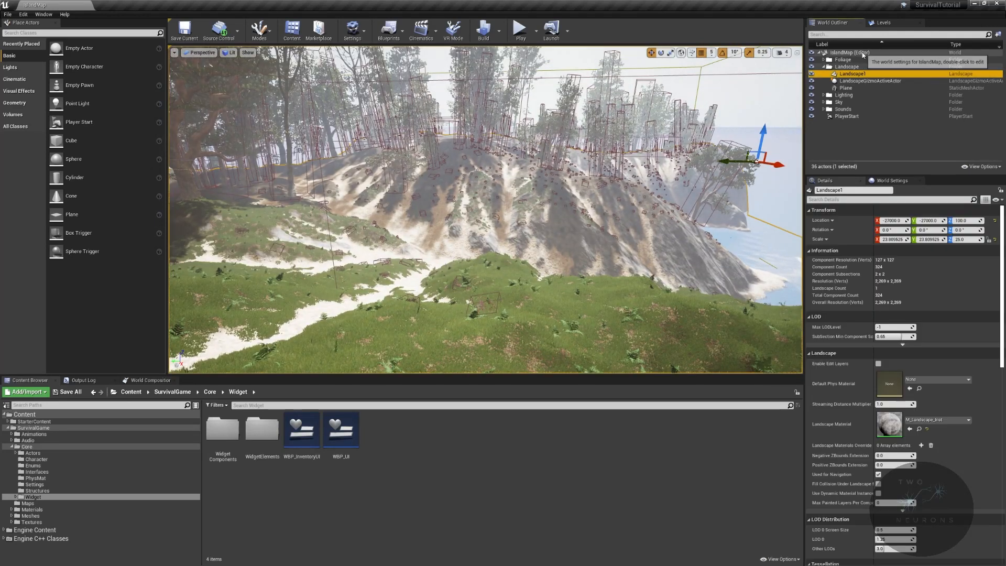
text(Isla)
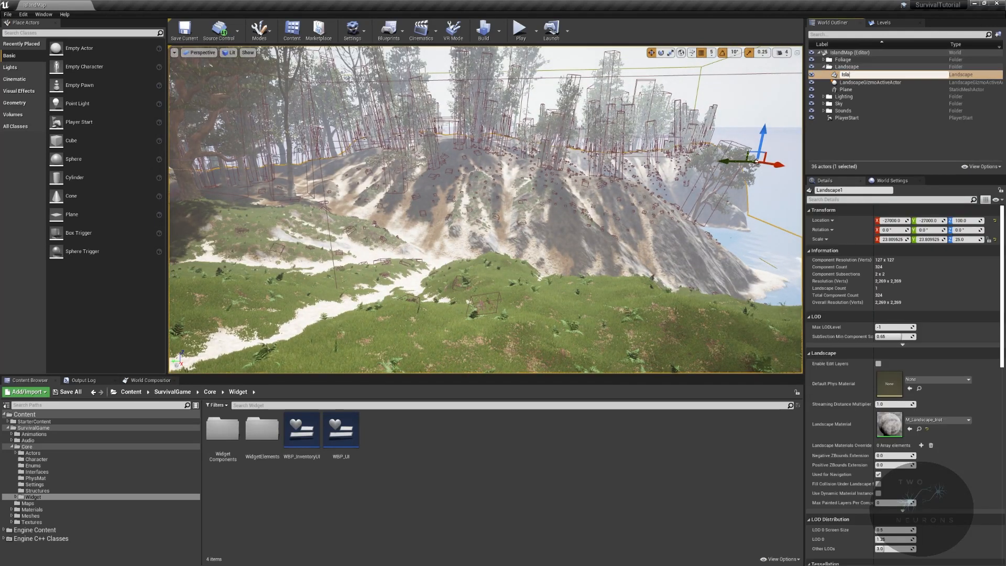
text(nd)
key(Return)
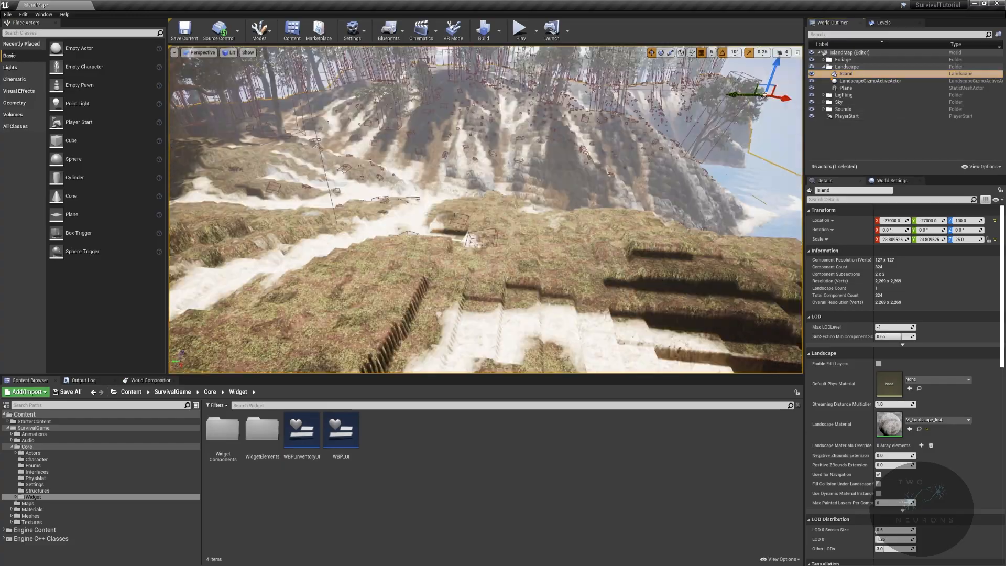
- Inspect the island's grass and terrain in the viewport, play-test the level briefly and stop the session
right_drag(485, 210, 566, 152)
mouse_move(445, 212)
right_down()
mouse_move(540, 215)
mouse_move(445, 212)
right_up()
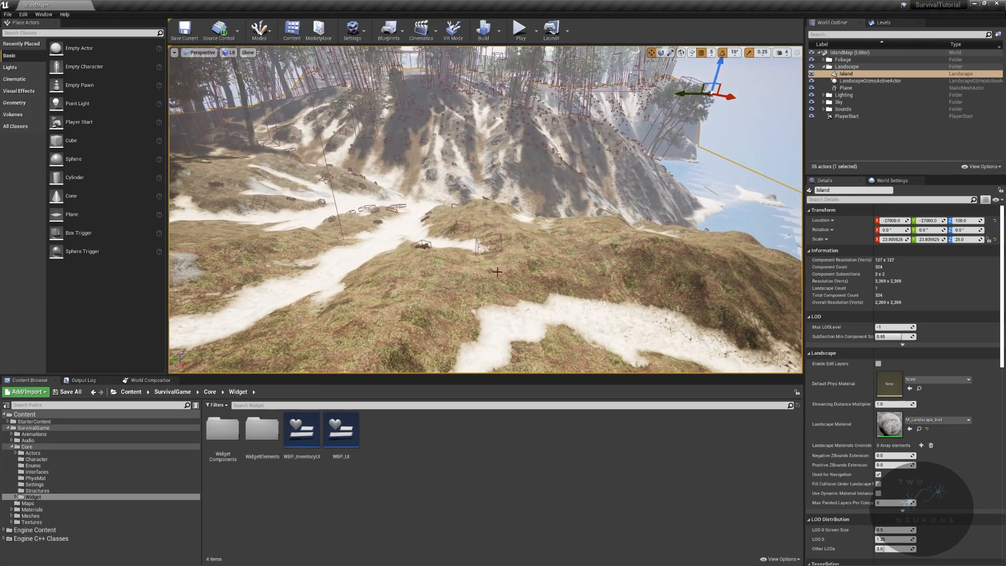
right_drag(486, 297, 510, 264)
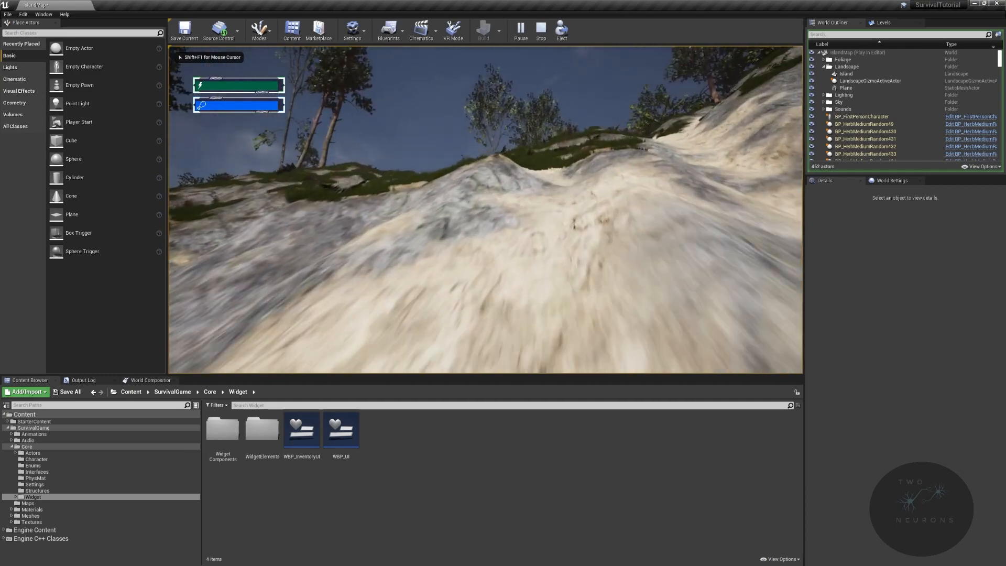
key(Escape)
key(w)
right_drag(485, 209, 459, 269)
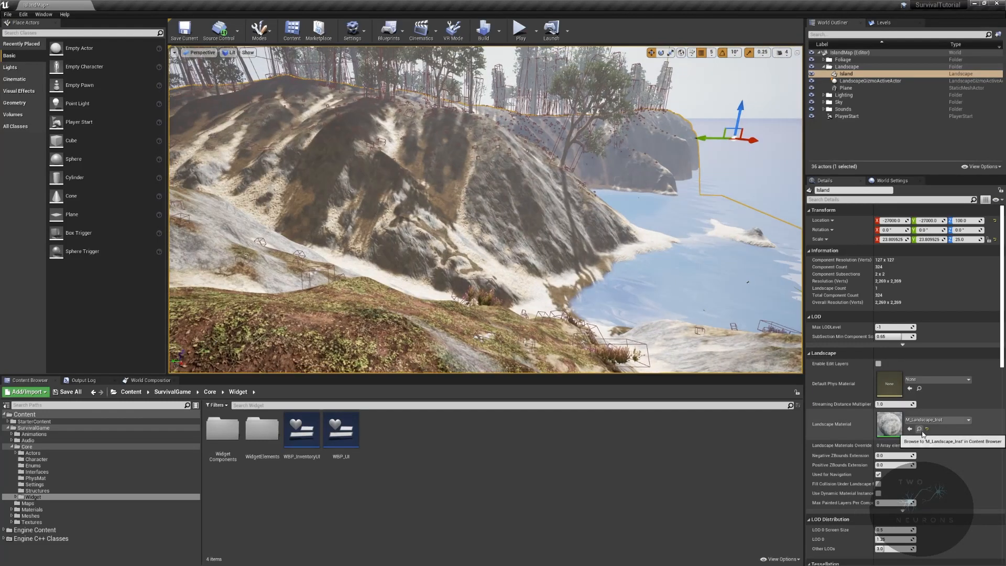
- Locate the Island's landscape material in Materials/Ground, open M_Landscape, examine its node graph and return to the level
click(919, 428)
double_click(501, 452)
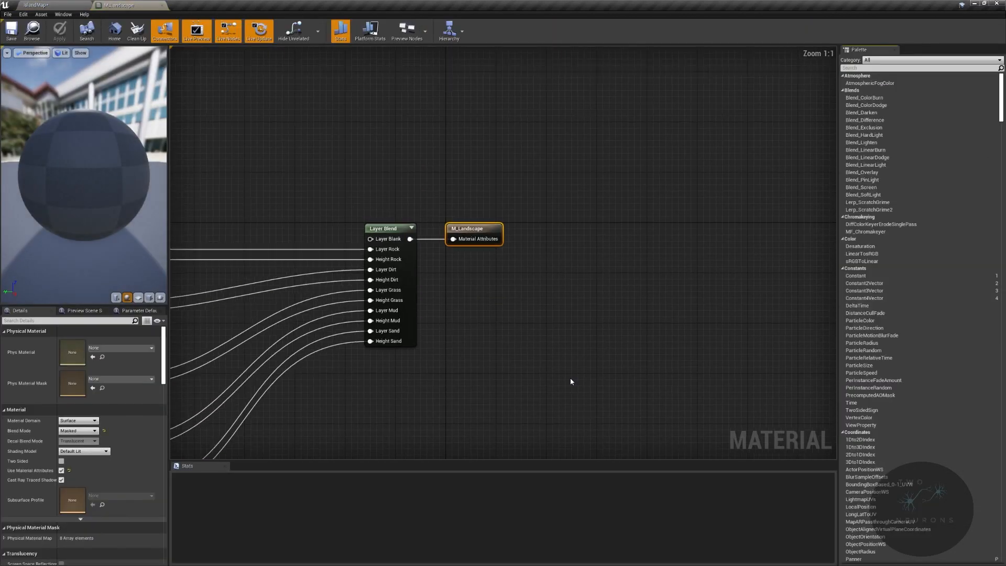
right_drag(467, 281, 588, 99)
scroll(570, 115, down, 2)
right_drag(555, 295, 563, 218)
scroll(563, 218, up, 2)
drag(395, 227, 716, 374)
click(35, 5)
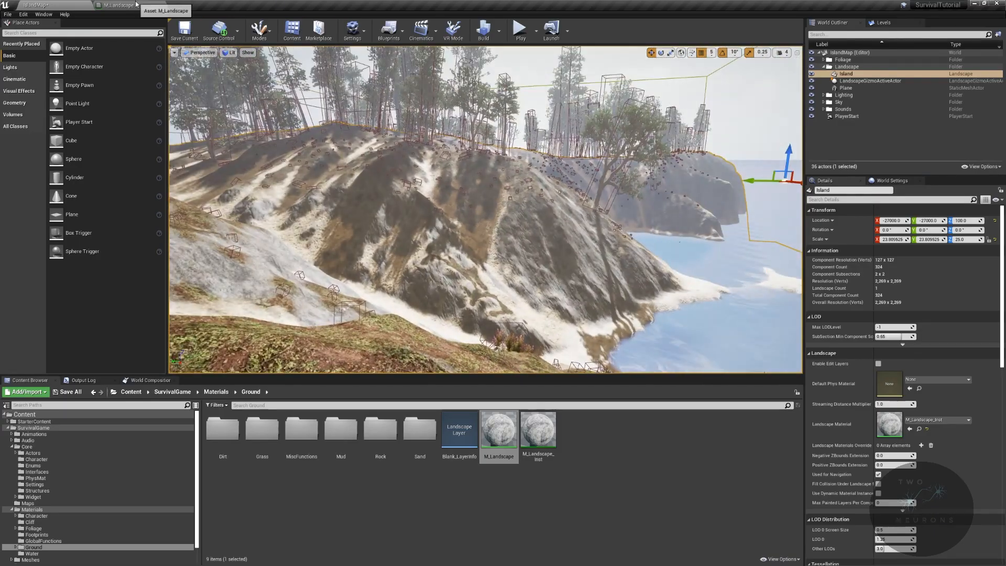
- Return to M_Landscape, check its Grass output nodes, apply the material and close its editor
click(104, 4)
drag(546, 278, 582, 278)
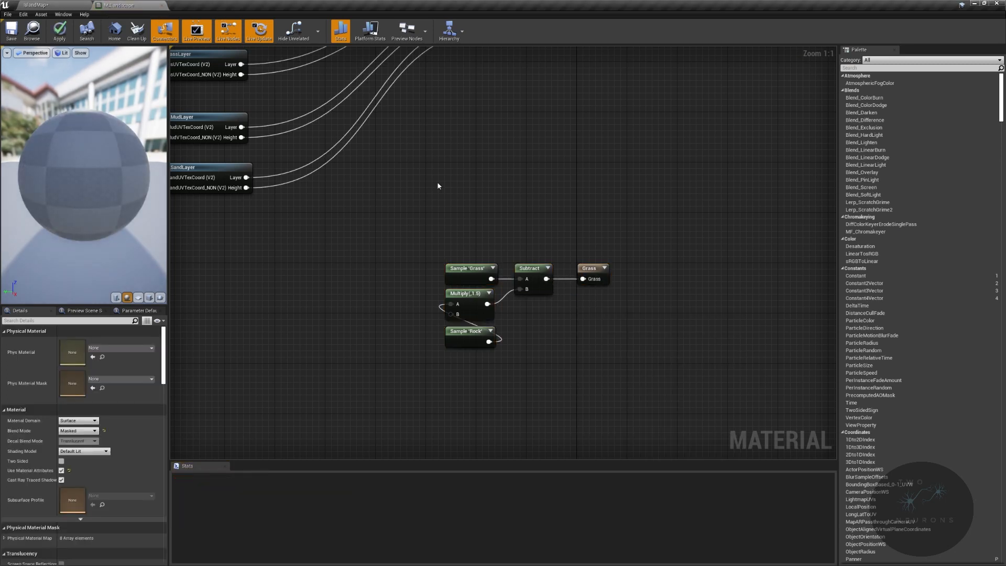
click(59, 31)
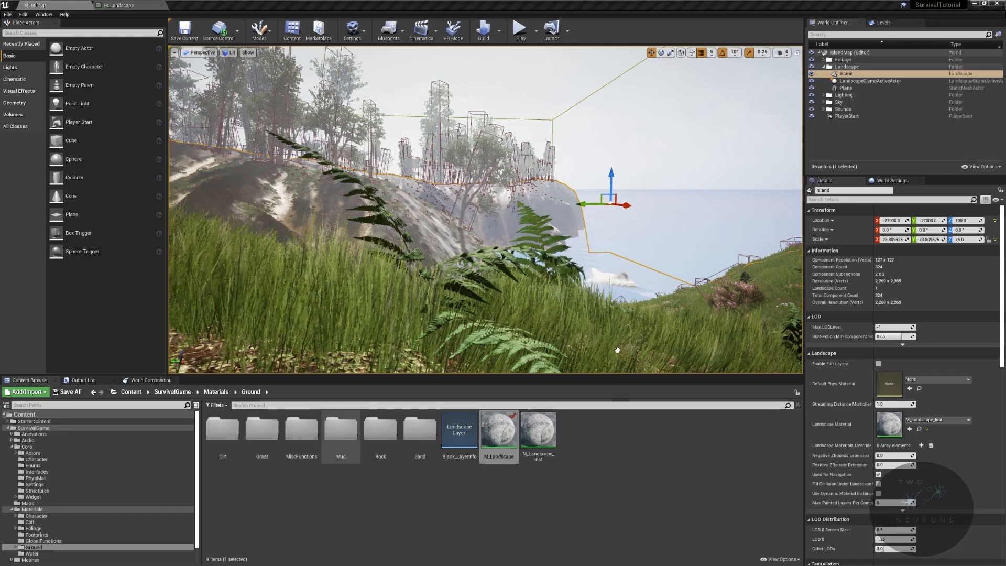
click(162, 5)
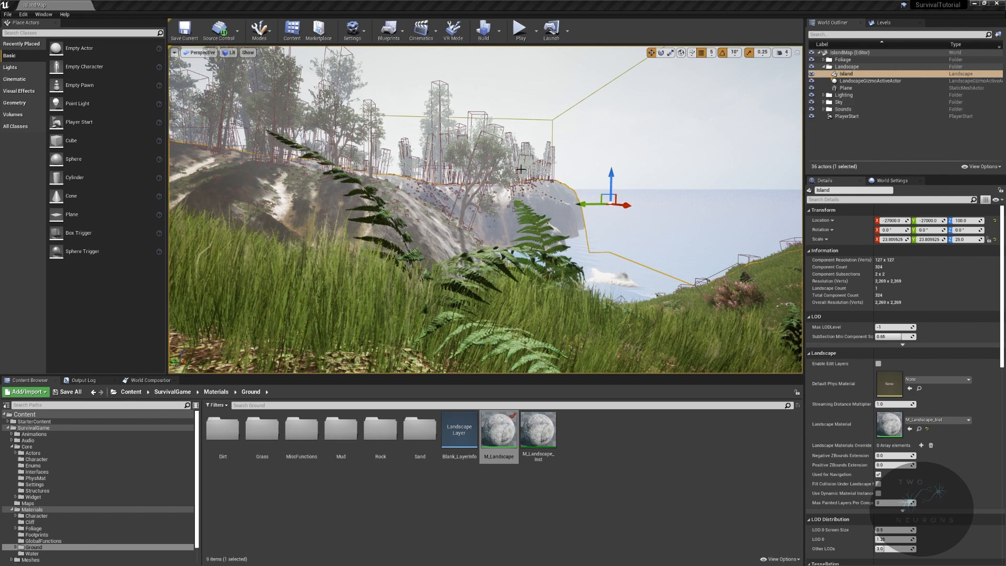
- Go through the Lighting and Sky folders in the World Outliner and inspect the SkyLight and AtmosphericFog settings
click(824, 95)
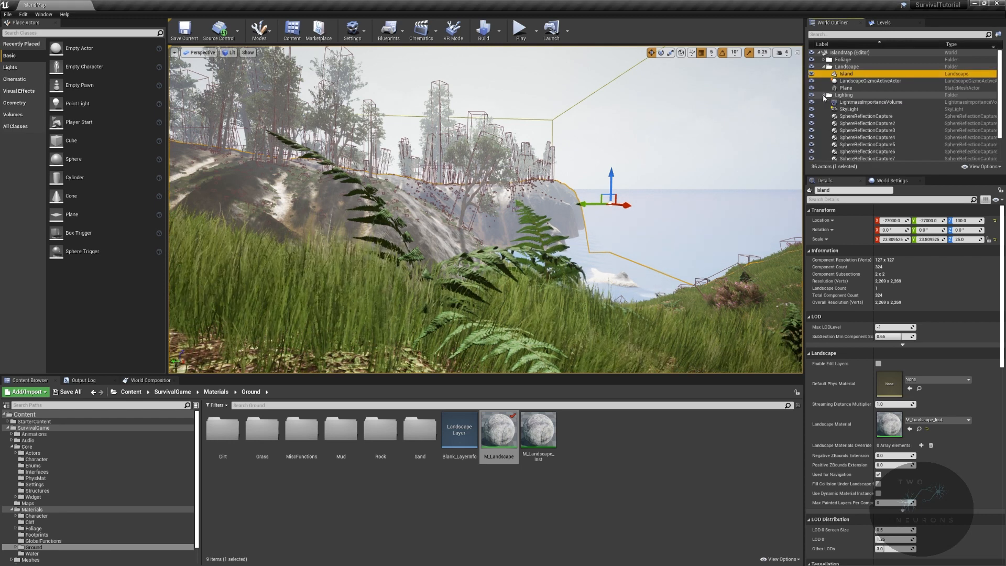
scroll(829, 146, down, 2)
click(826, 149)
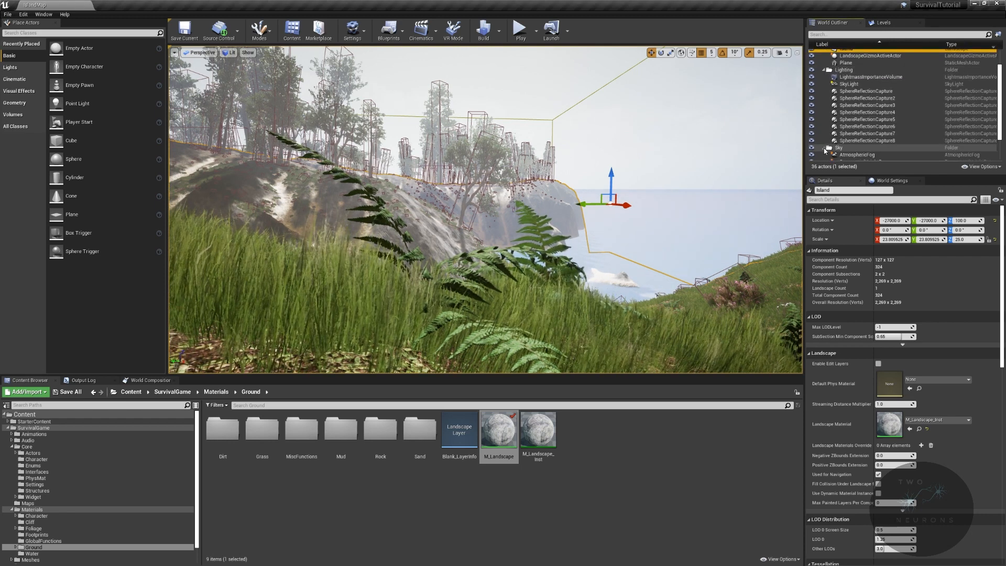
click(849, 84)
drag(898, 136, 839, 149)
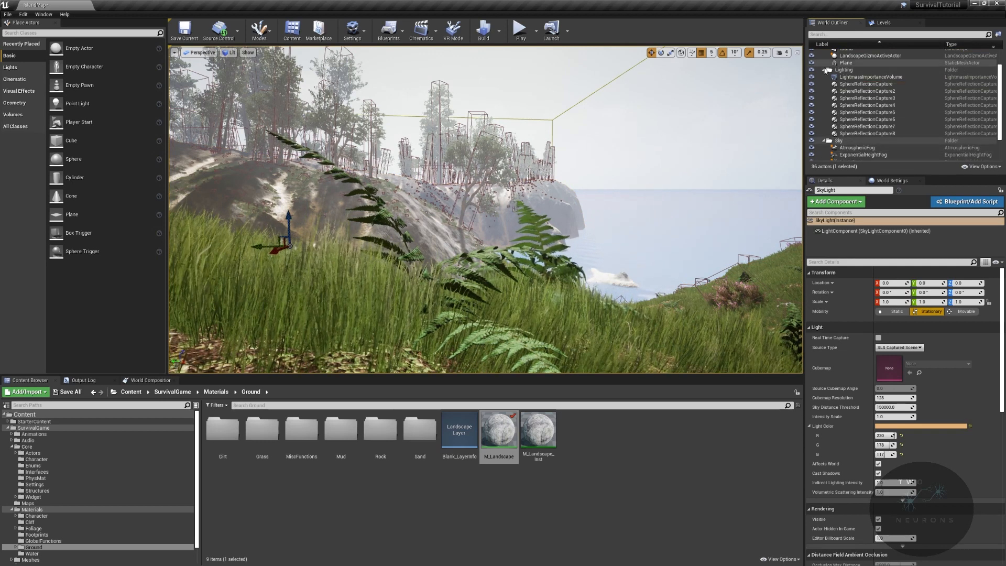
click(823, 70)
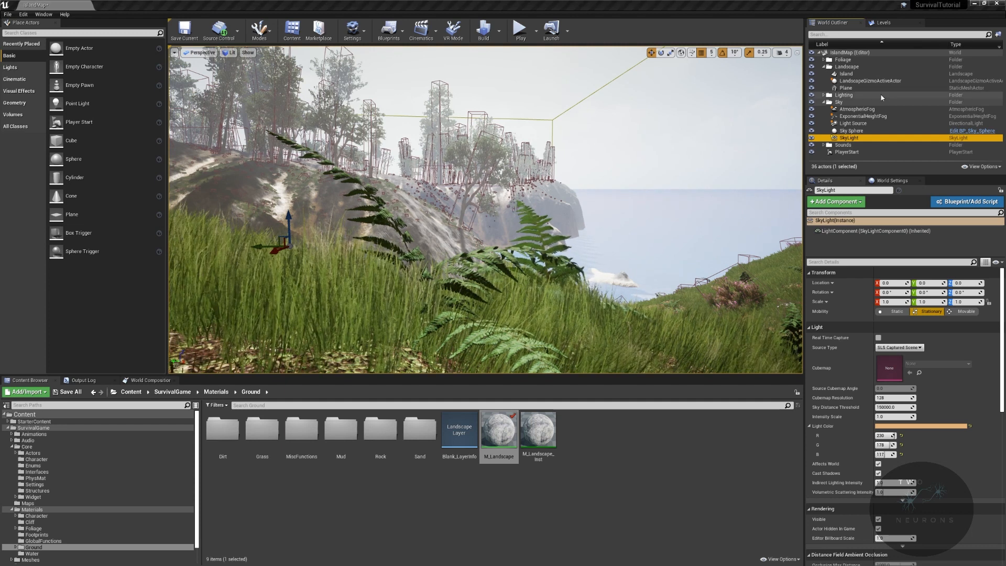
click(883, 113)
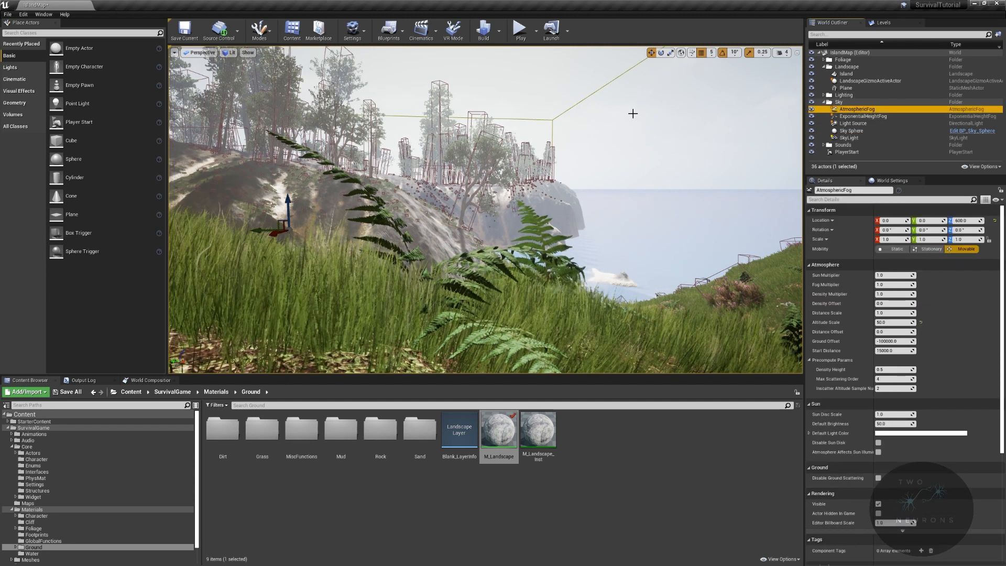
- Delete the Sky Sphere actor from the Sky folder and look over the island and horizon
click(883, 132)
mouse_move(662, 127)
right_down()
mouse_move(733, 86)
mouse_move(663, 127)
right_up()
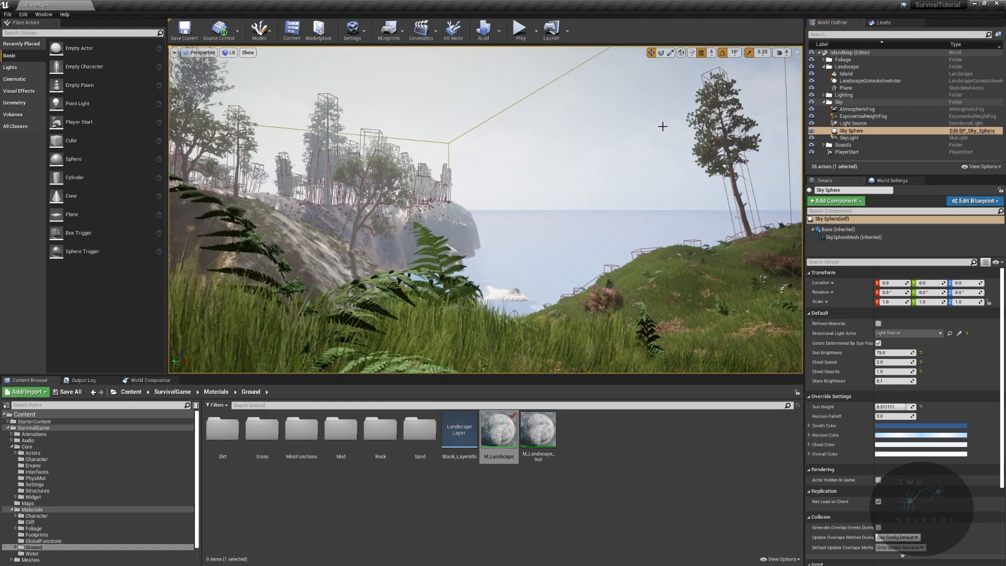
key(Delete)
right_drag(599, 269, 529, 296)
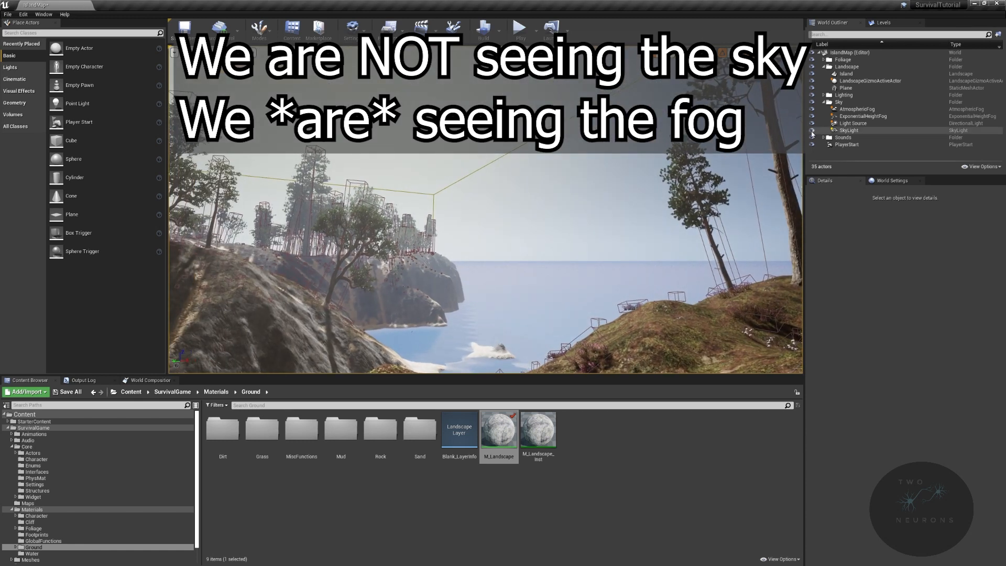
- Hide the SkyLight, Light Source, ExponentialHeightFog and AtmosphericFog actors in the level
click(811, 130)
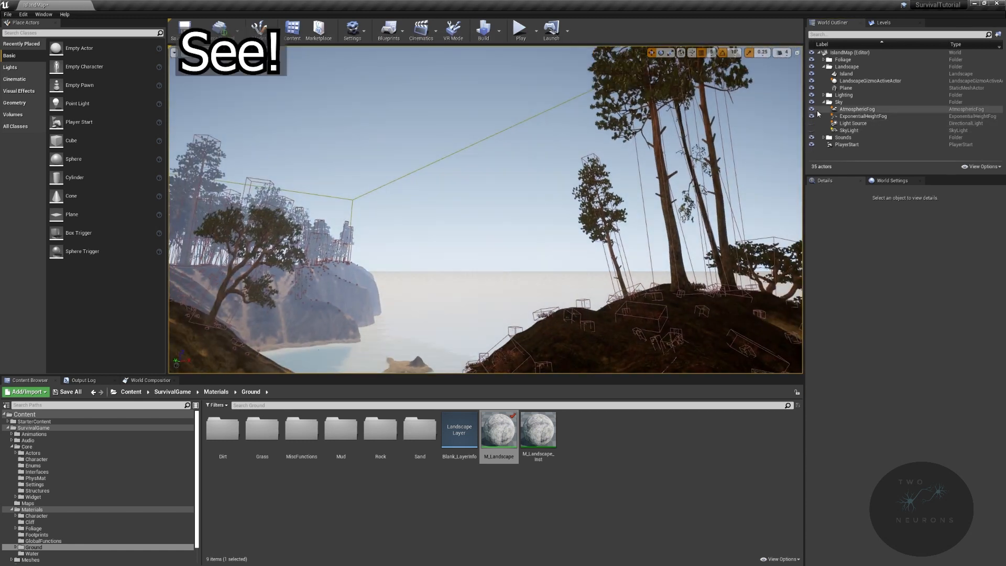
click(856, 109)
click(811, 109)
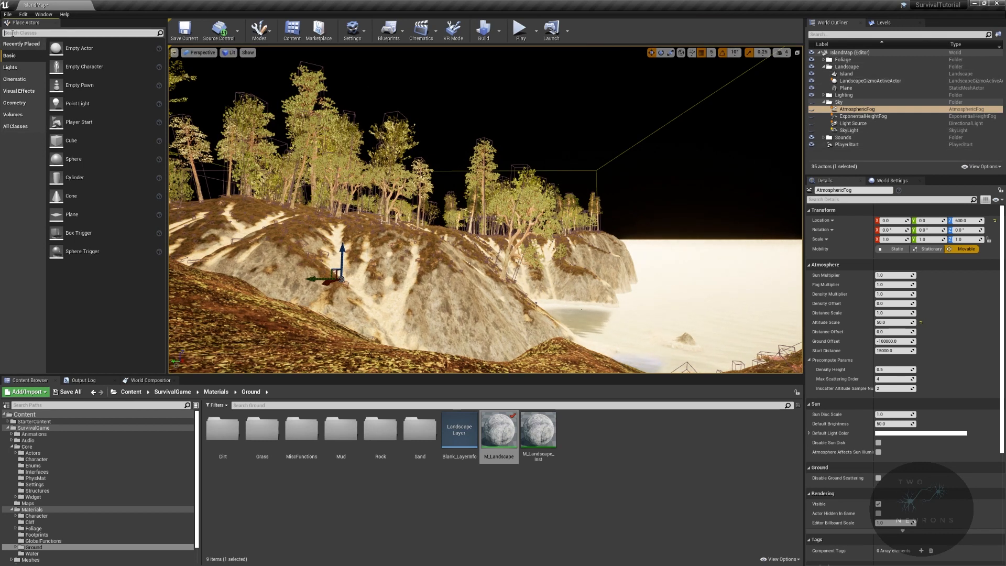
- Find the Sky Atmosphere actor with the search term "atmo" and place it in the level above the sea
text(atmo)
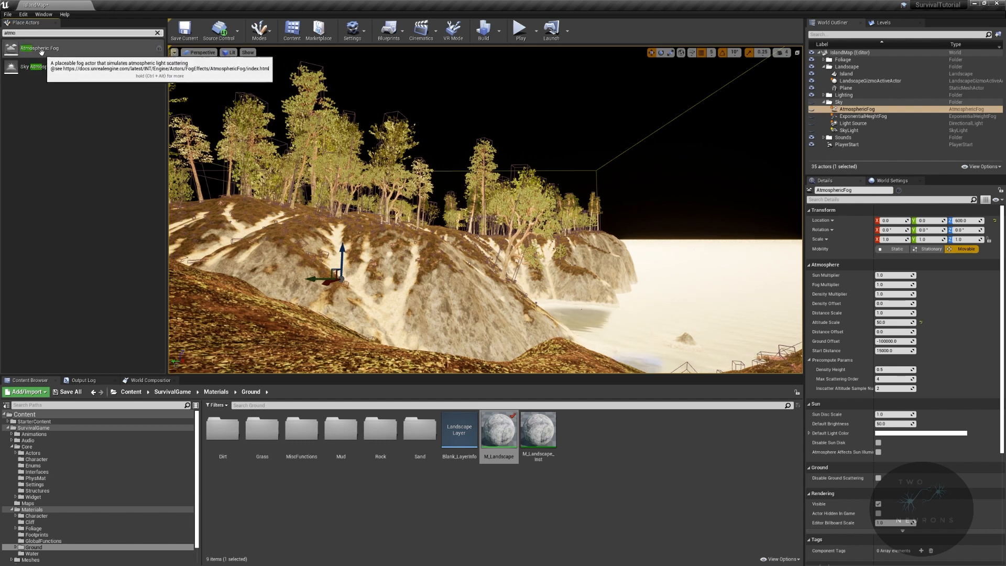
drag(42, 69, 637, 169)
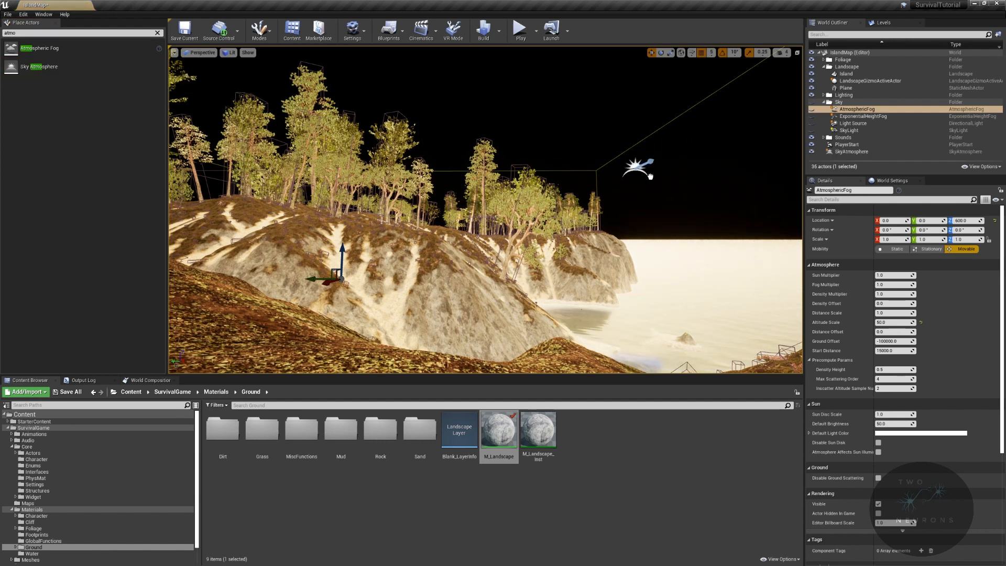
drag(699, 194, 695, 193)
right_drag(696, 194, 708, 211)
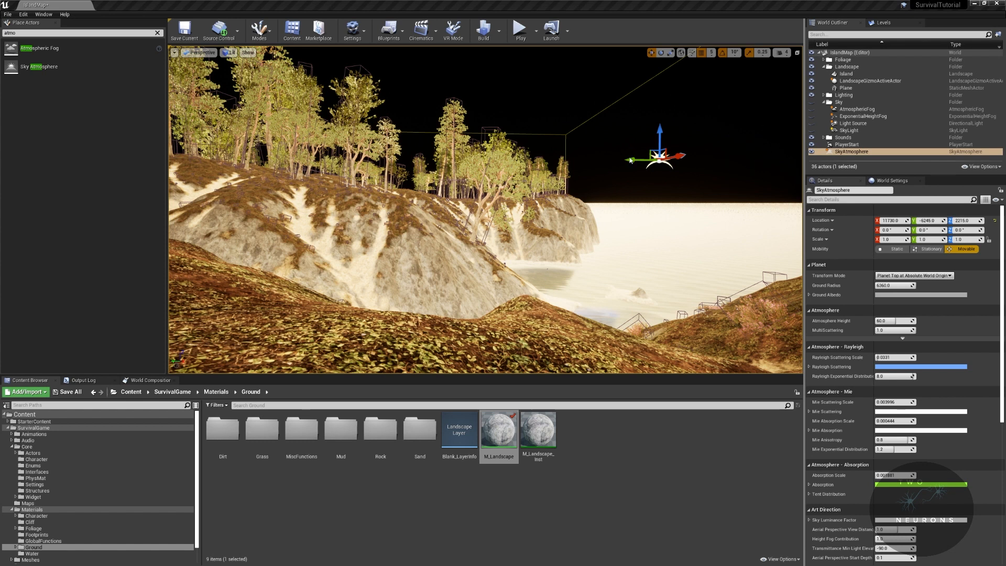
- Set the SkyAtmosphere actor's location to 0, 0, 0 and move it into the Sky folder
click(900, 220)
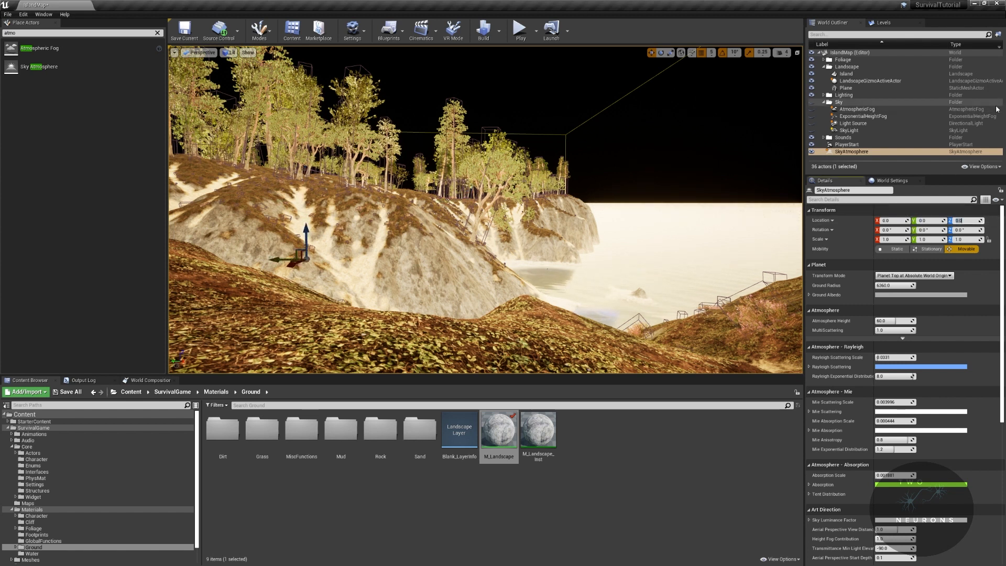
drag(849, 151, 836, 104)
- Check the sky and the camera speed options, and set the SkyAtmosphere's Ground Radius to 1000
right_drag(628, 152, 639, 126)
click(781, 52)
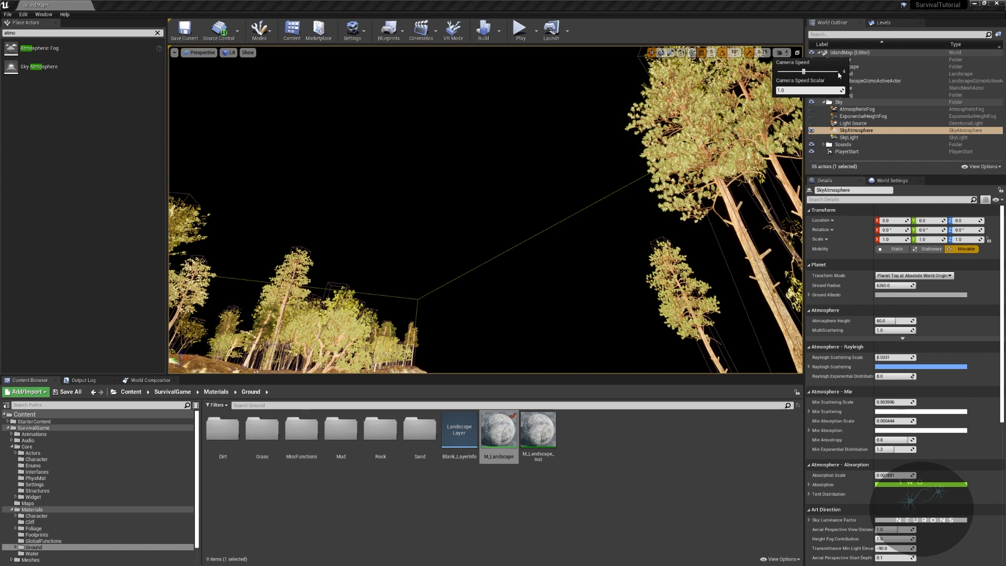
right_drag(655, 116, 604, 182)
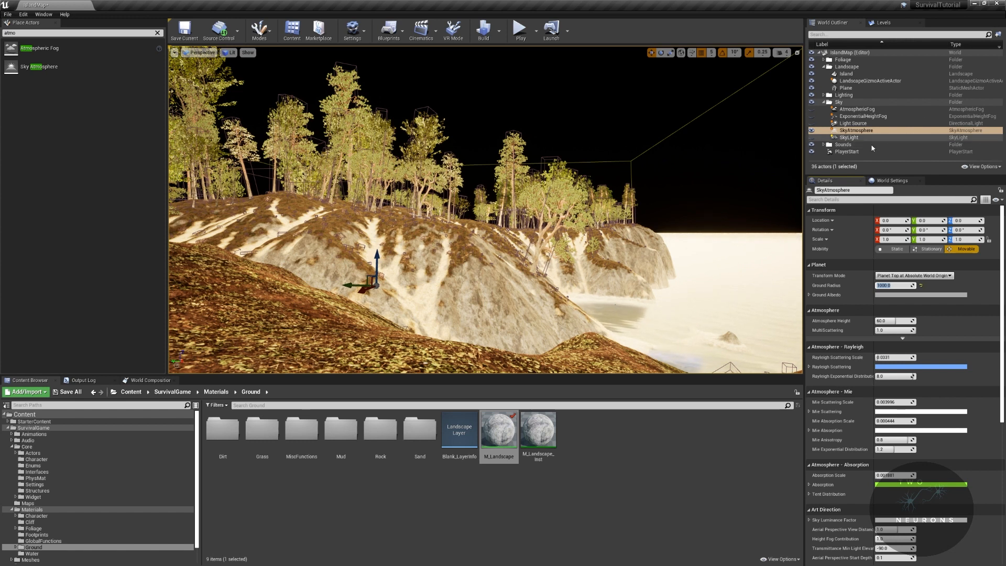
- Toggle the SkyLight on and off to compare, make the Light Source visible and look up at the sun
click(811, 137)
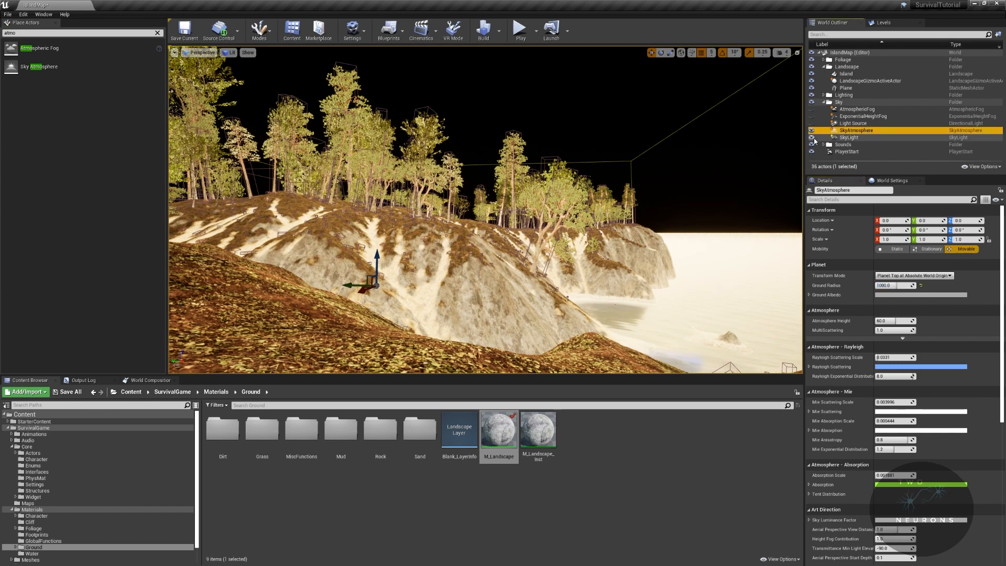
right_drag(783, 146, 740, 125)
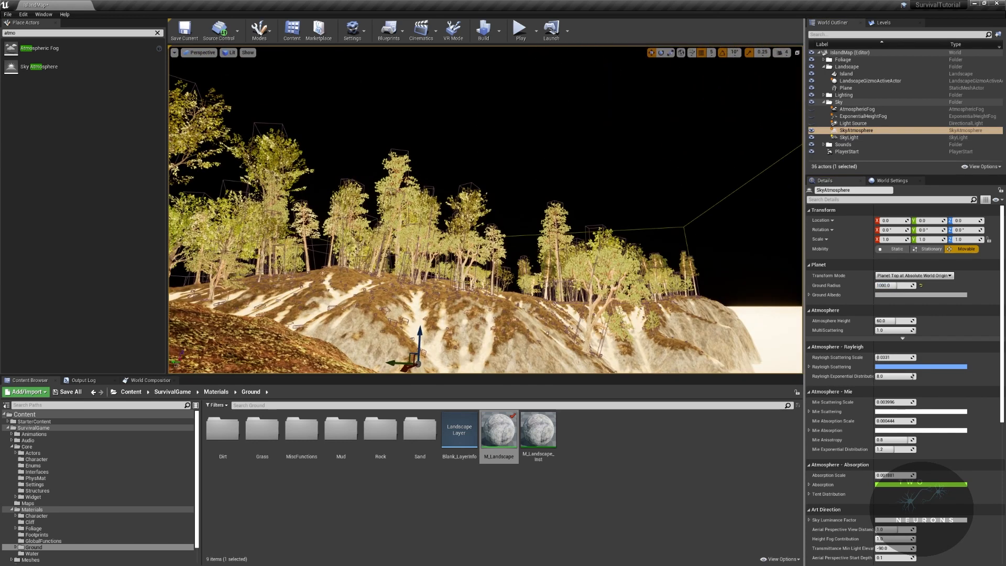
click(811, 137)
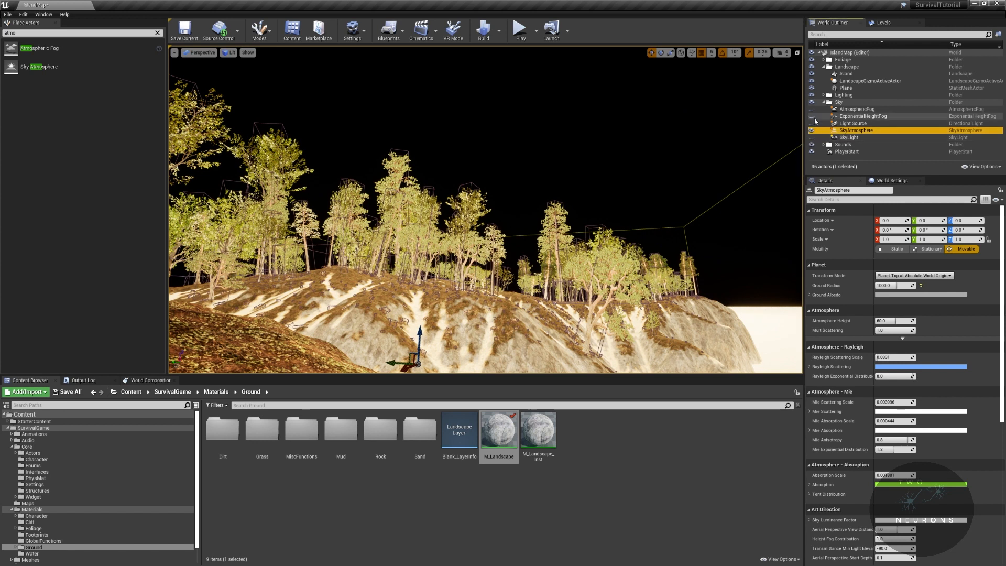
click(811, 123)
right_drag(680, 150, 614, 143)
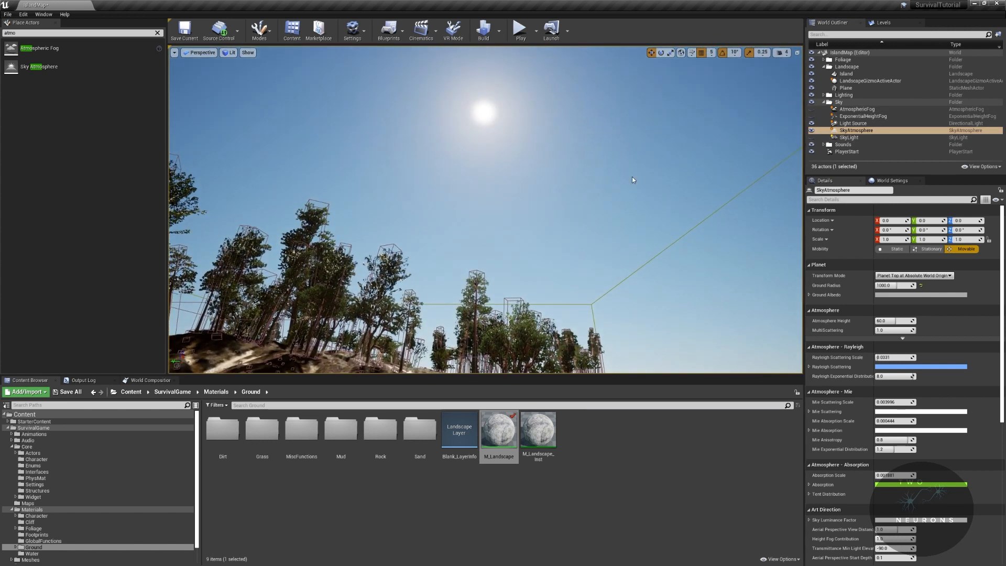
- Filter the Light Source's details by "atmo" and toggle Atmosphere Sun Light off and on to compare the sky
click(856, 123)
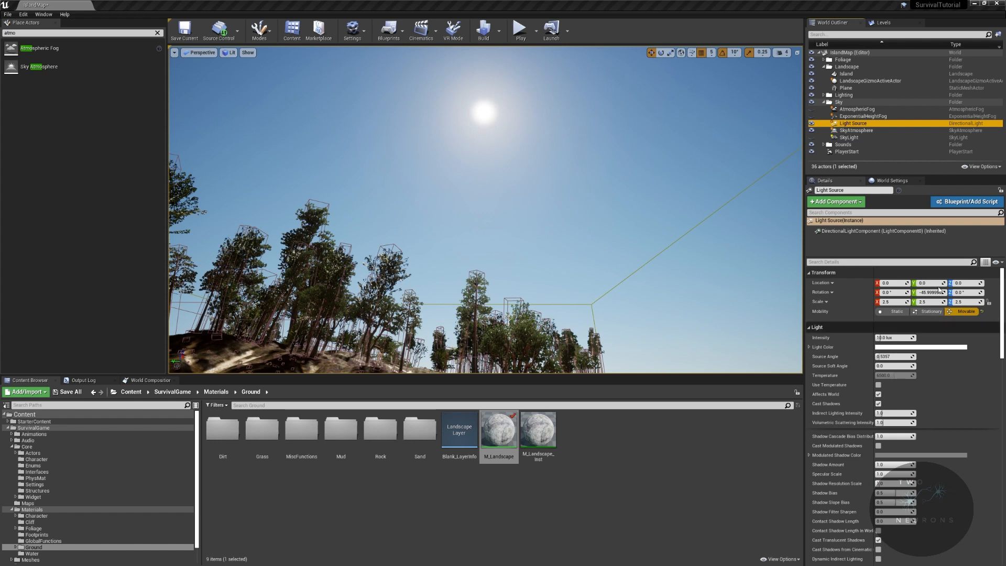
click(838, 262)
text(atmo)
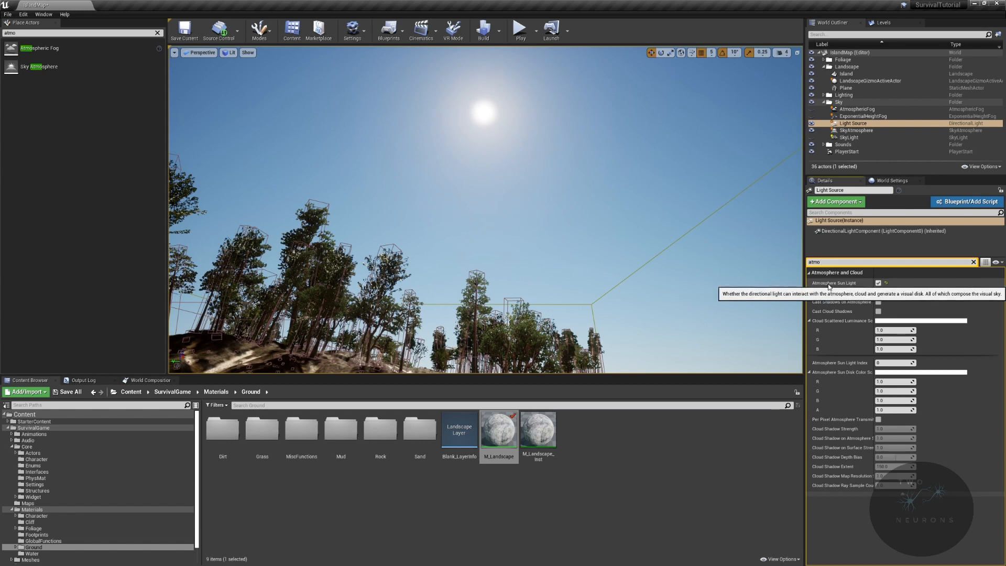
click(878, 283)
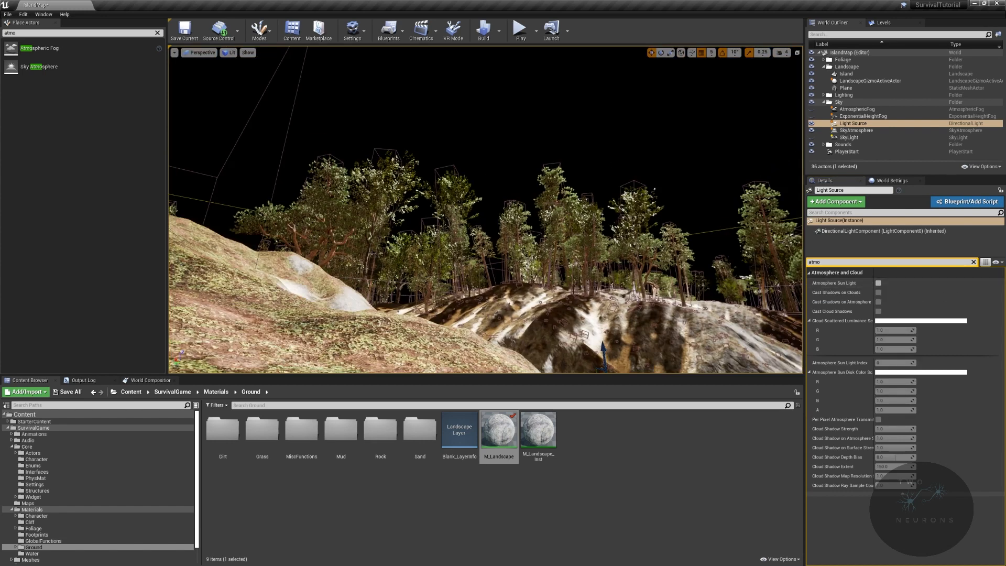
right_drag(485, 209, 456, 234)
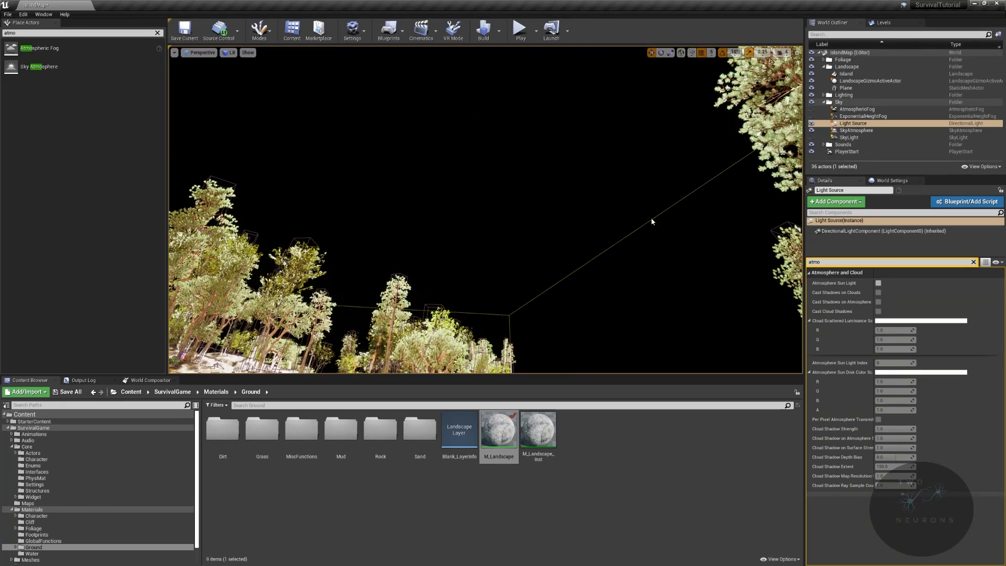
click(878, 284)
right_drag(664, 199, 702, 236)
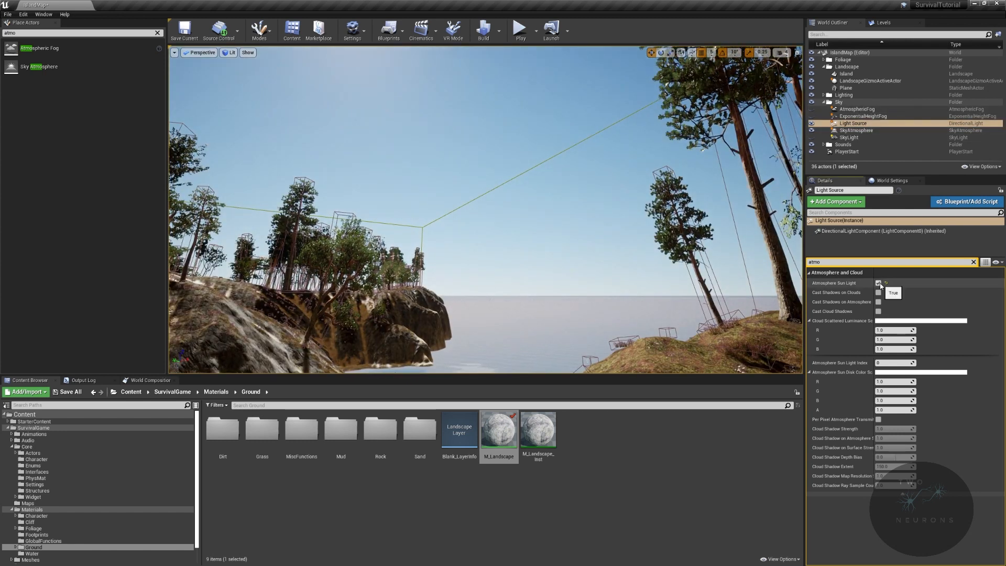
click(879, 283)
click(878, 283)
- Select the SkyAtmosphere actor, clear the details filter and expand its Atmosphere, Rayleigh, Mie and Absorption settings
click(859, 131)
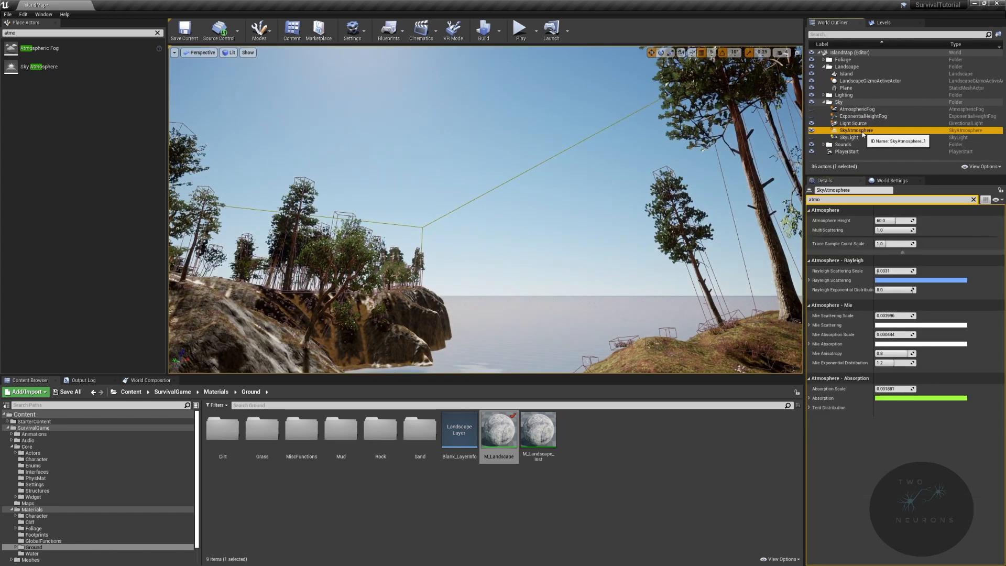
key(BackSpace)
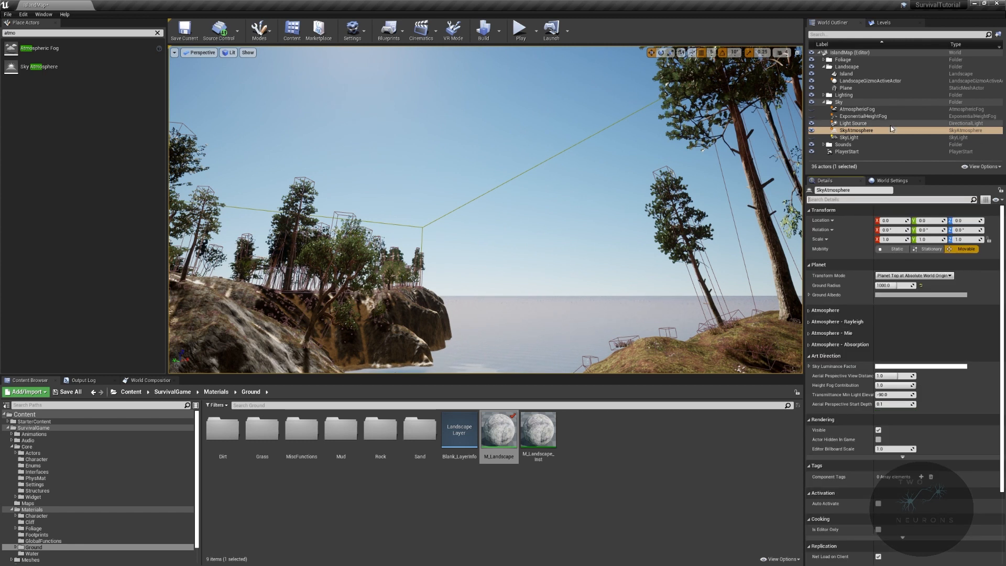
click(811, 313)
click(810, 347)
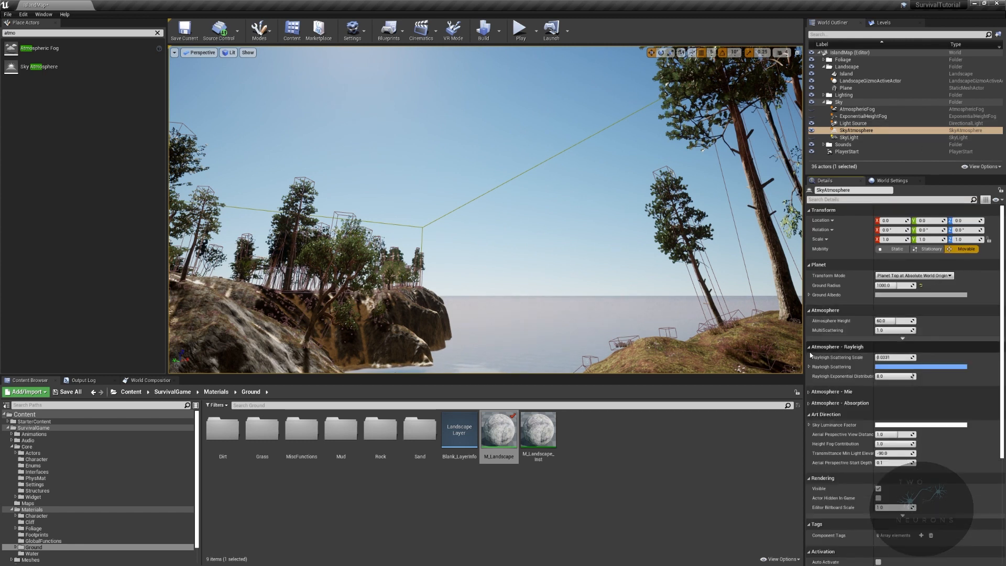
click(812, 403)
click(812, 391)
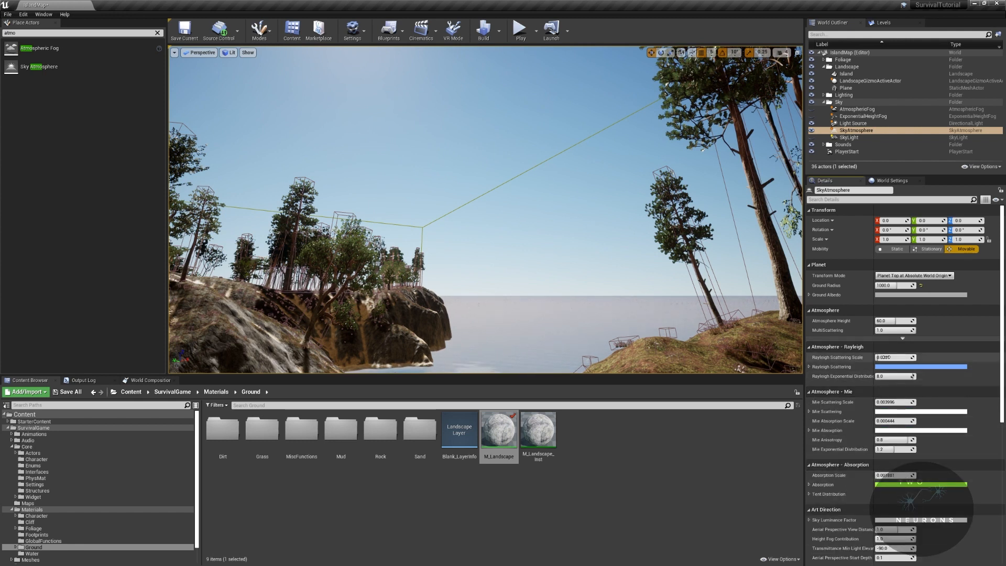
- Try a different Rayleigh Scattering Scale on the SkyAtmosphere, reset it to its default and check the sky and sun
drag(895, 357, 877, 357)
right_drag(485, 210, 458, 236)
right_drag(721, 274, 684, 336)
click(920, 358)
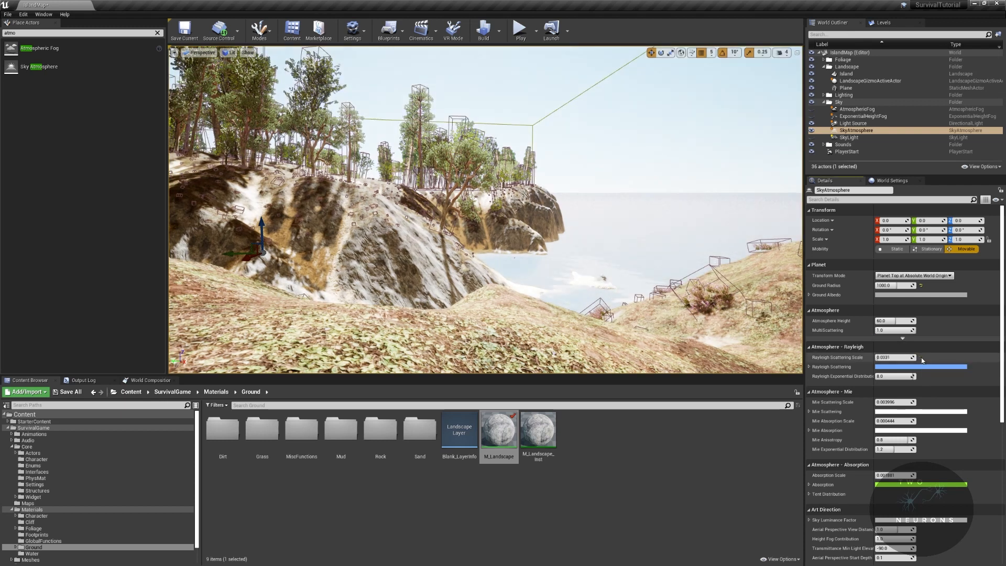
right_drag(644, 199, 651, 149)
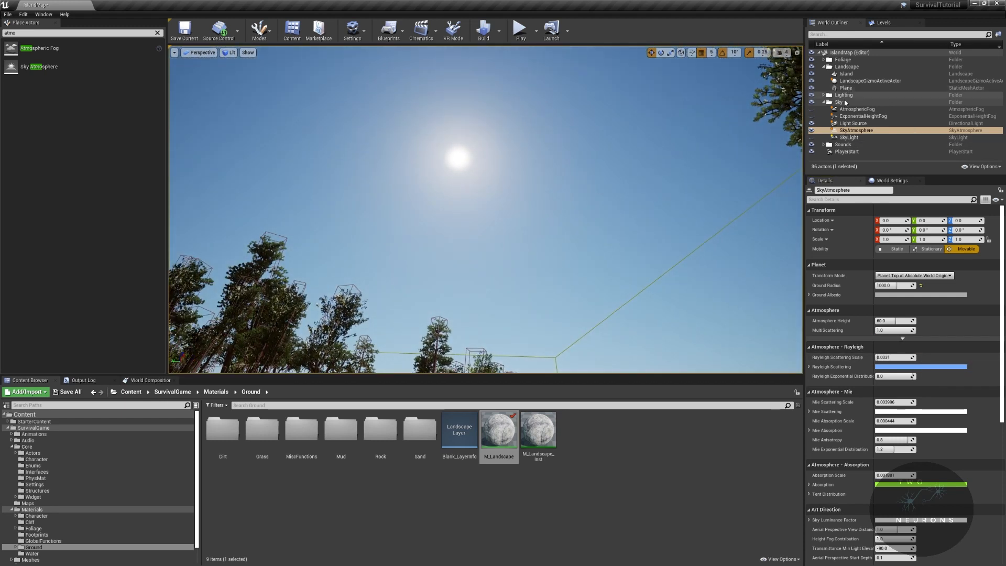
right_drag(667, 145, 730, 136)
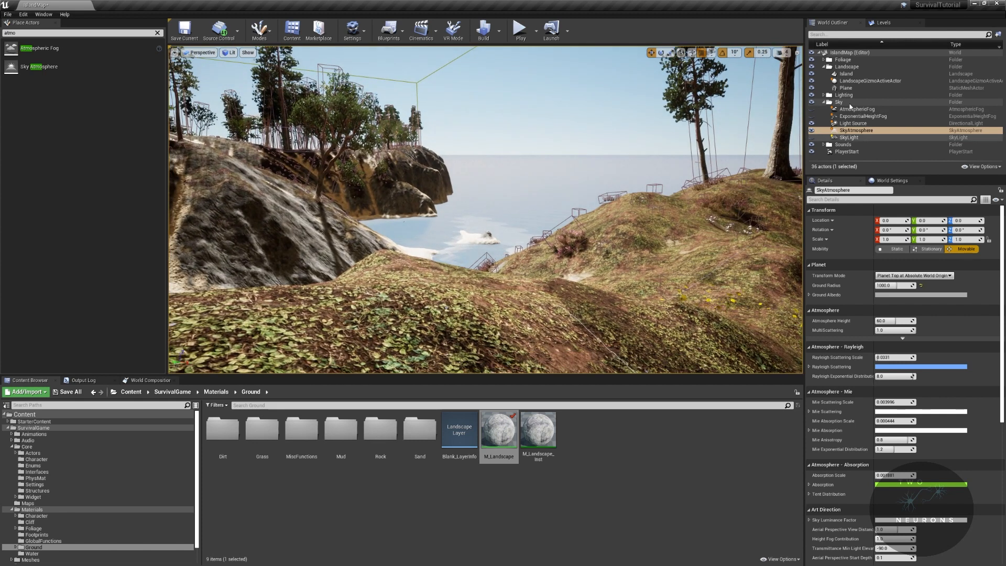
- Place a new Atmospheric Fog actor above the sea to test it with the Sky Atmosphere, and delete it again
right_drag(692, 167, 638, 105)
right_drag(719, 204, 790, 243)
drag(42, 53, 425, 168)
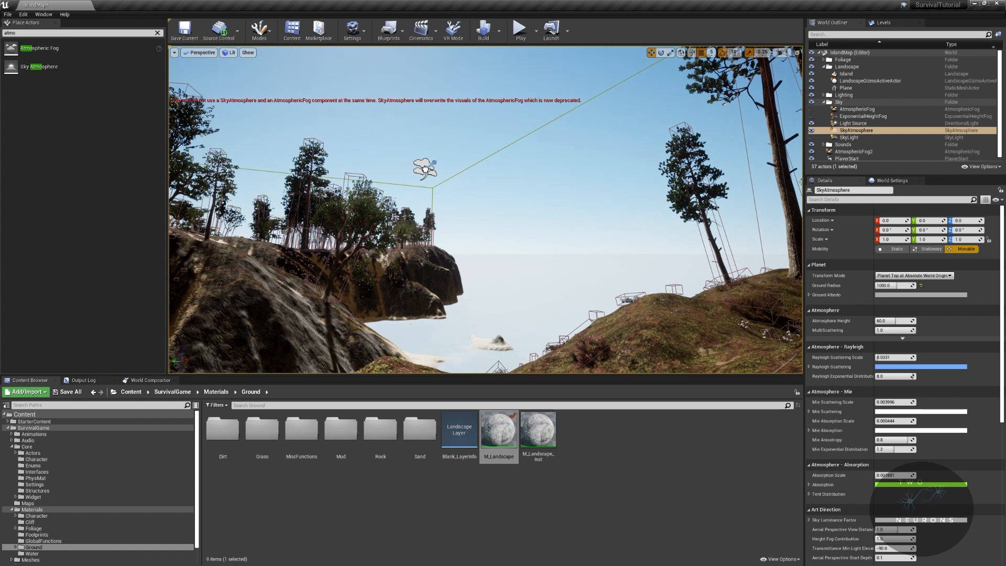
click(483, 156)
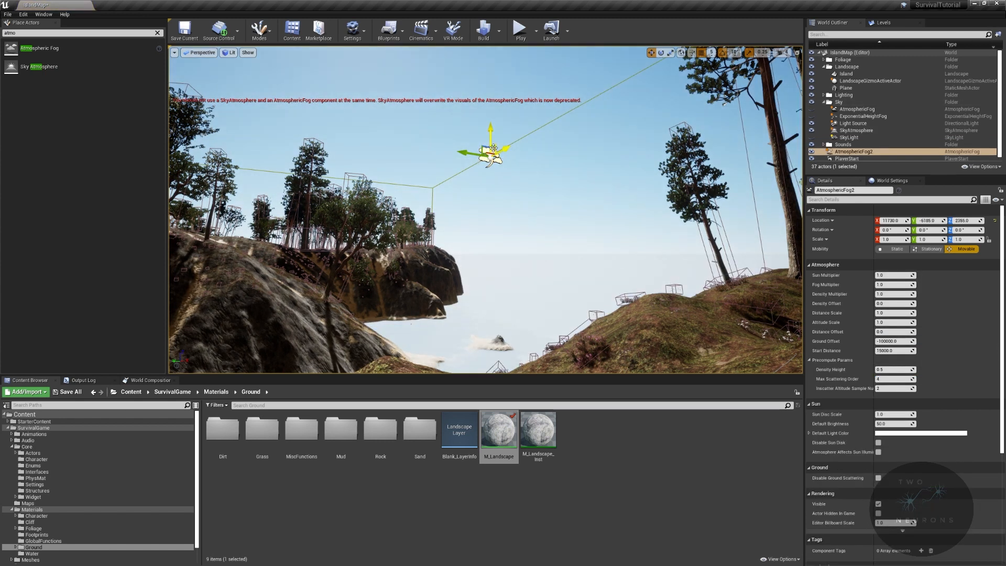
key(Delete)
- Make the old AtmosphericFog actor in the Sky folder visible and delete it from the level
mouse_move(627, 132)
right_down()
mouse_move(620, 153)
mouse_move(640, 138)
right_up()
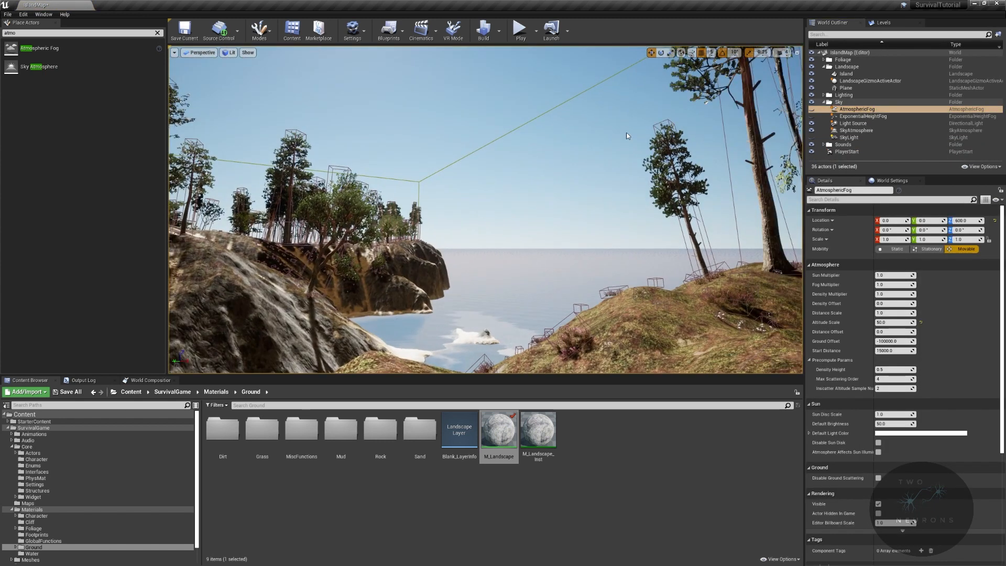
click(812, 110)
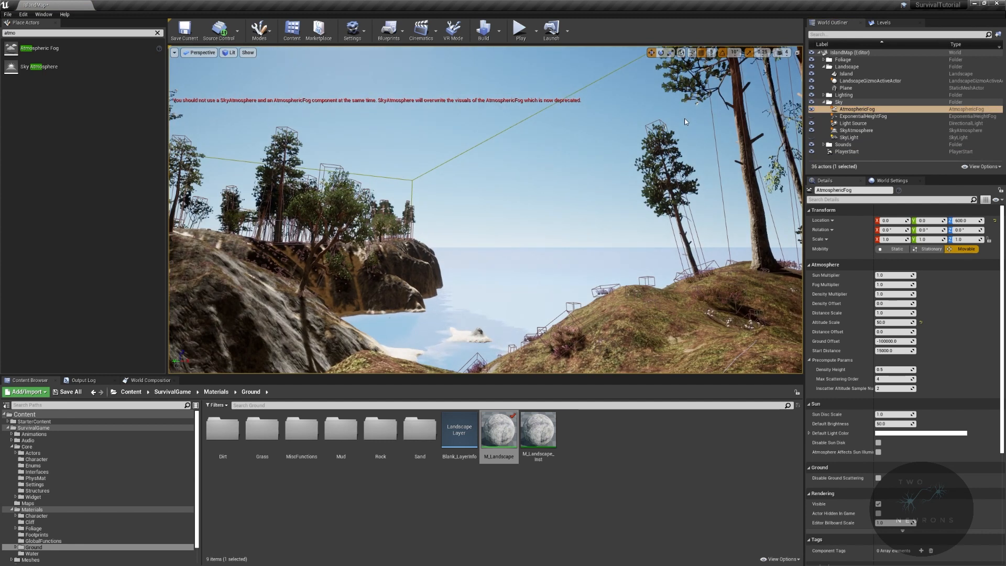
key(Delete)
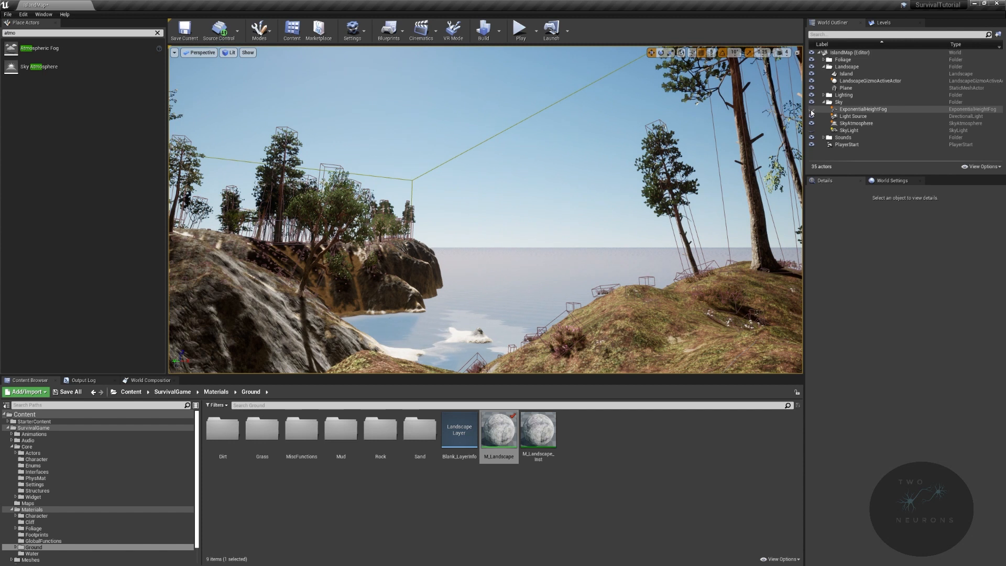
- Toggle the ExponentialHeightFog on and off to compare, and look at the sun over the sea in game view
click(812, 110)
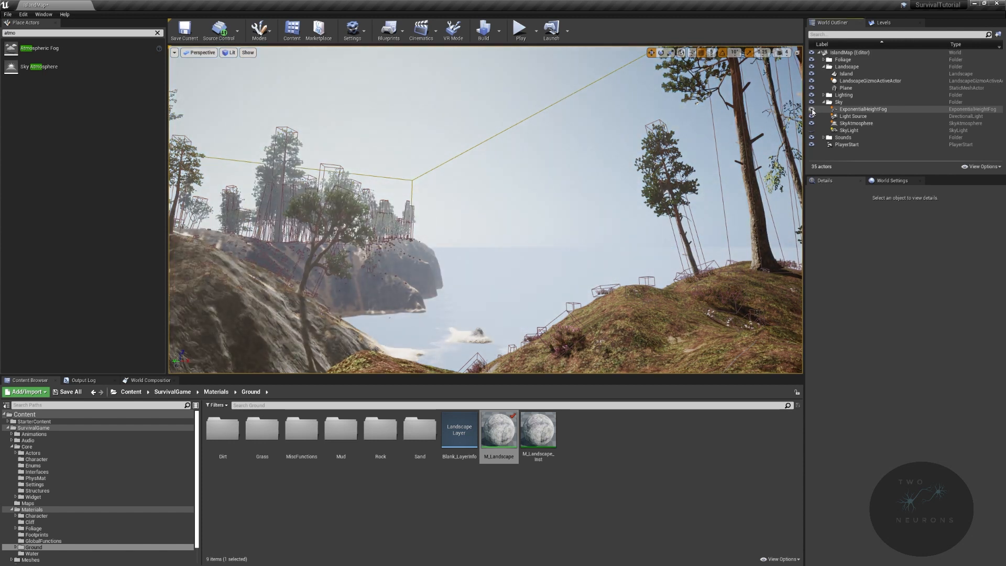
click(812, 110)
right_drag(639, 252, 558, 133)
key(w)
key(d)
key(w)
key(g)
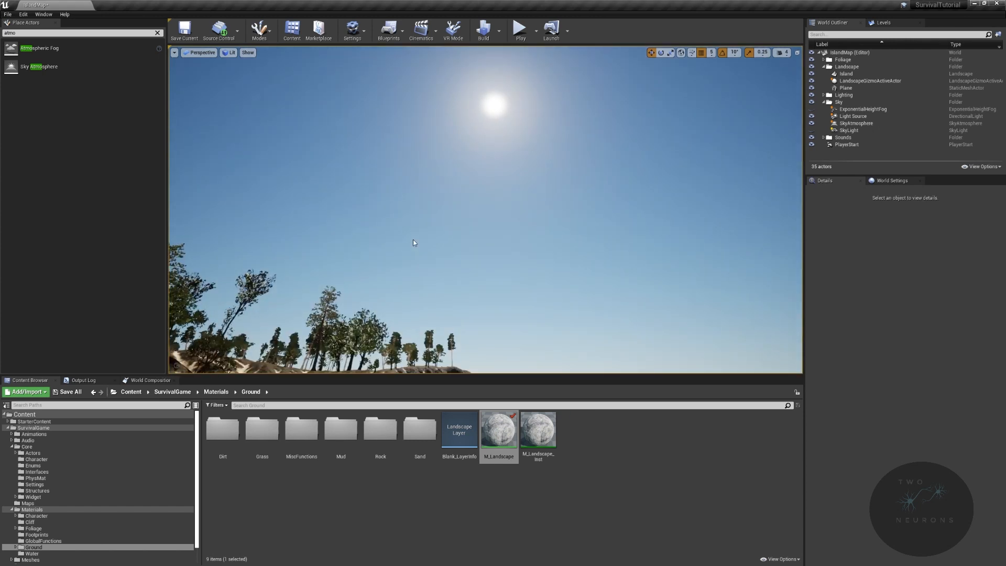
- Move the sun interactively across the sky and down to the sea horizon to test the atmosphere at sunset
key(ctrl+l)
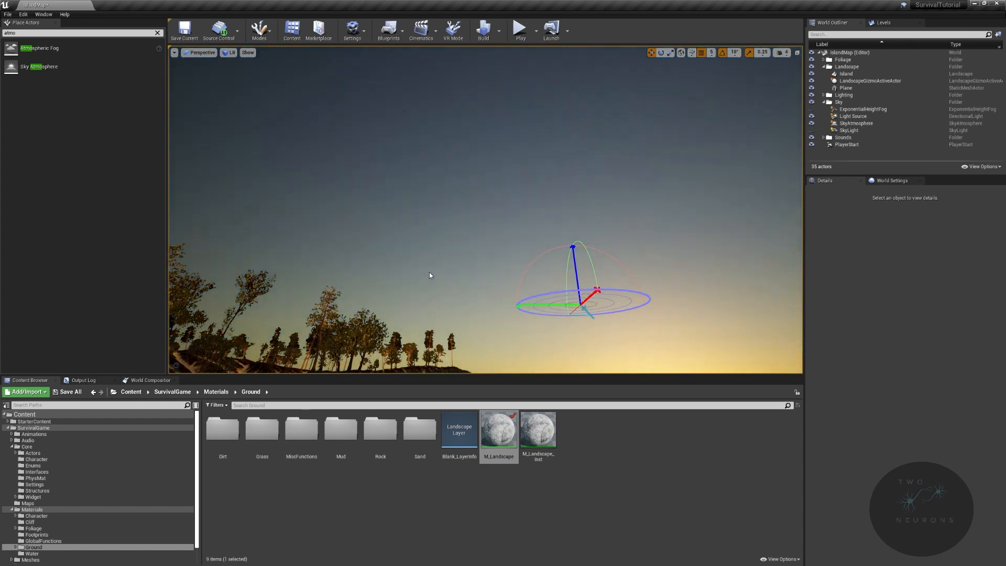
right_drag(429, 272, 466, 315)
key(ctrl+l)
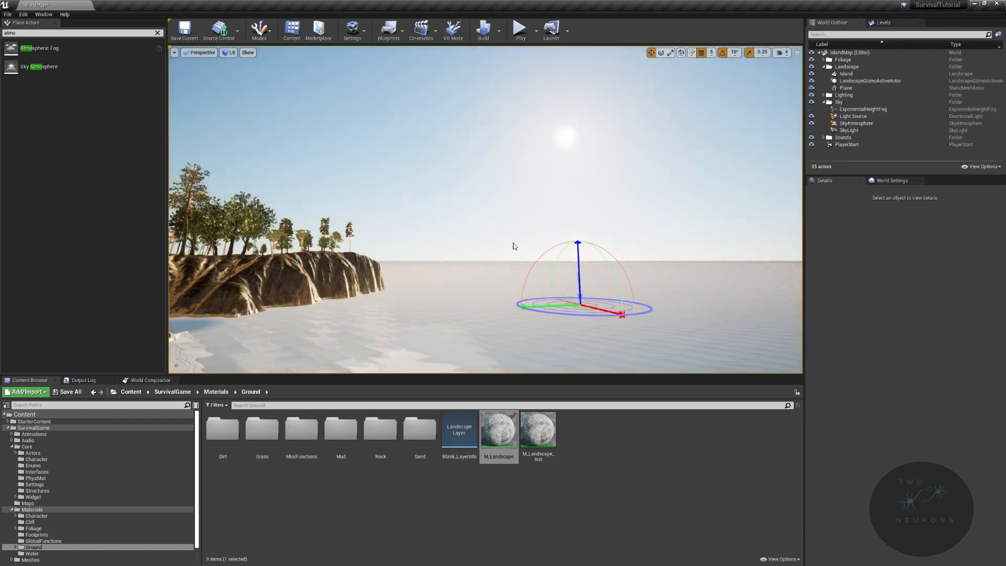
right_drag(507, 150, 450, 129)
key(ctrl+l)
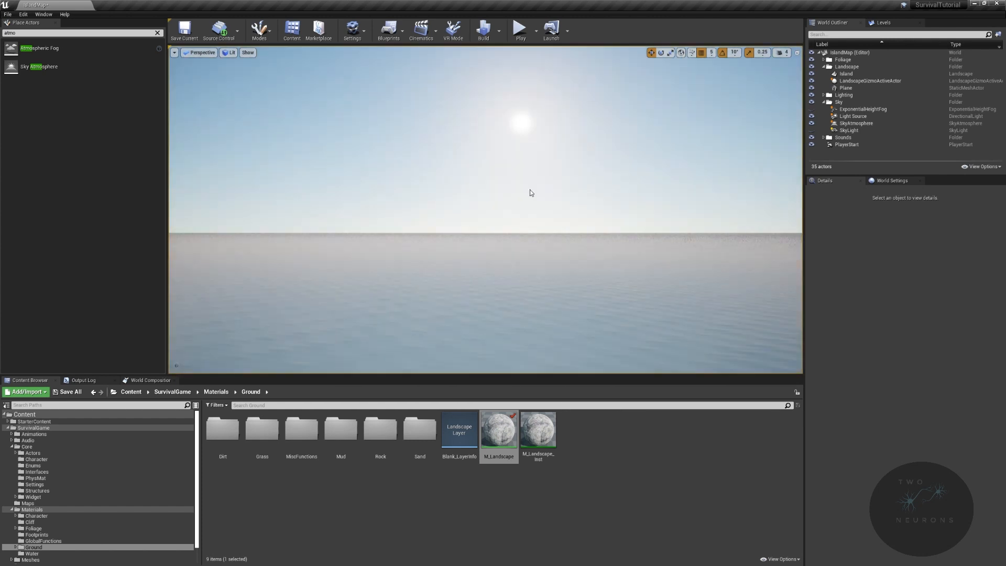
right_drag(529, 190, 784, 58)
mouse_move(667, 171)
right_down()
mouse_move(628, 95)
mouse_move(639, 137)
mouse_move(629, 157)
mouse_move(668, 165)
right_up()
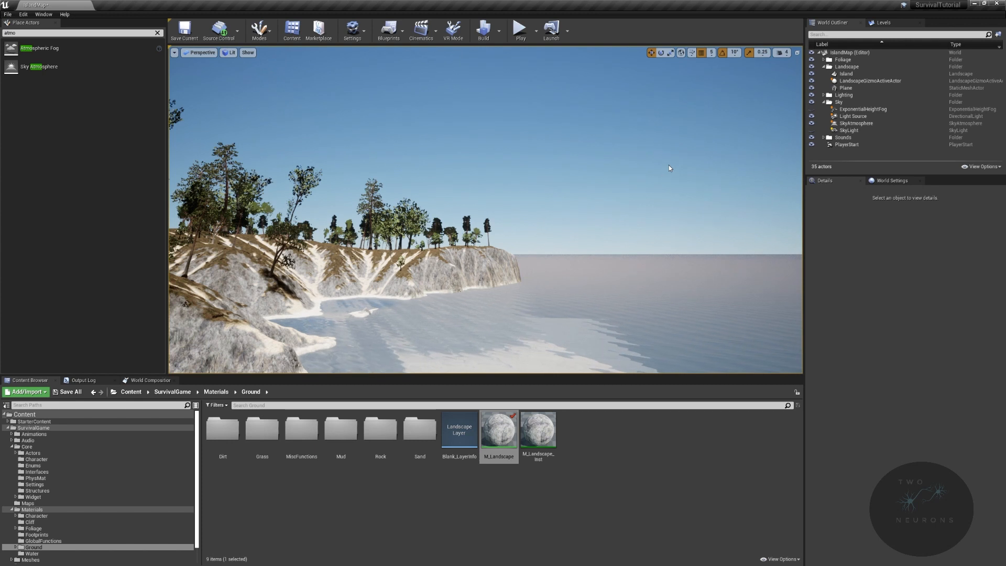
- Set the Light Source's rotation to 0, -45, 0 and look at the island and sky
click(852, 116)
click(885, 292)
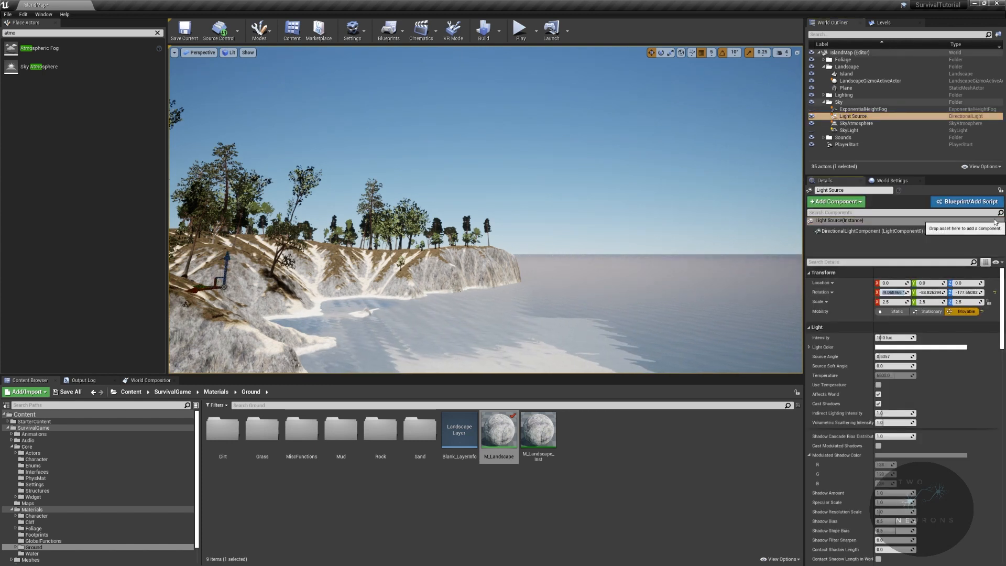
key(Tab)
text(0)
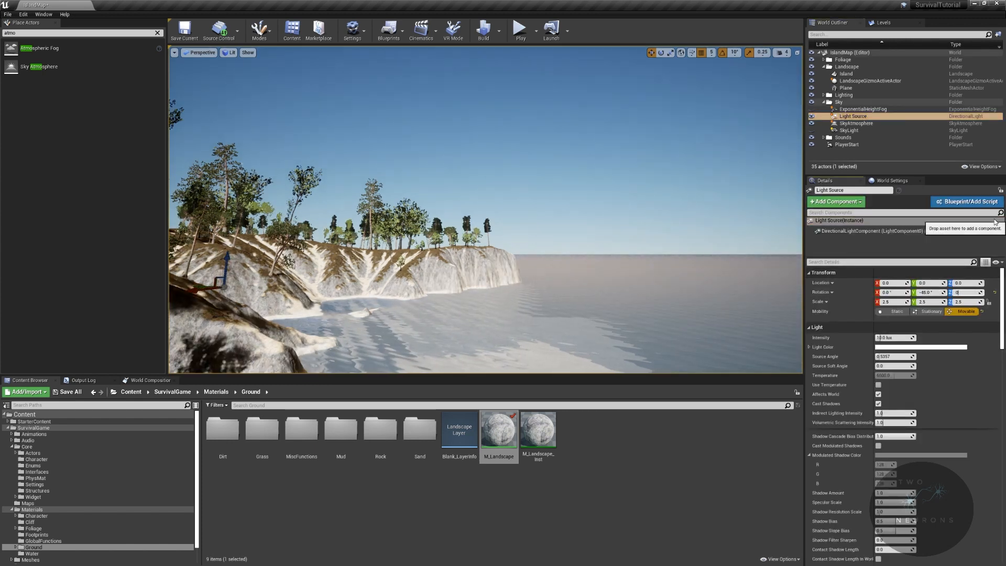
key(Return)
right_drag(650, 209, 724, 215)
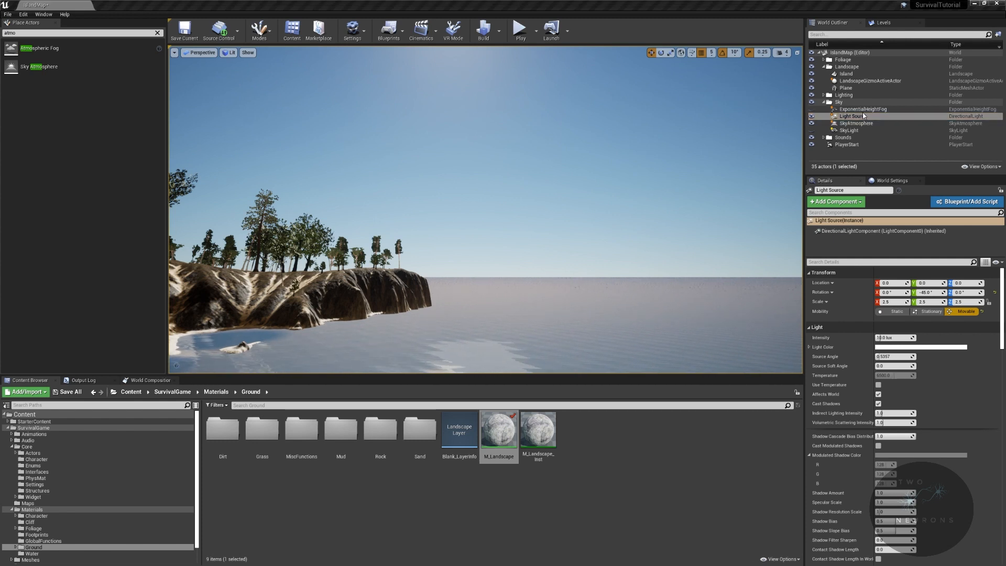
- Show the SkyLight's settings and move the sun interactively to check how the sea reflects the sky
click(849, 131)
right_drag(684, 133, 684, 133)
key(ctrl+l)
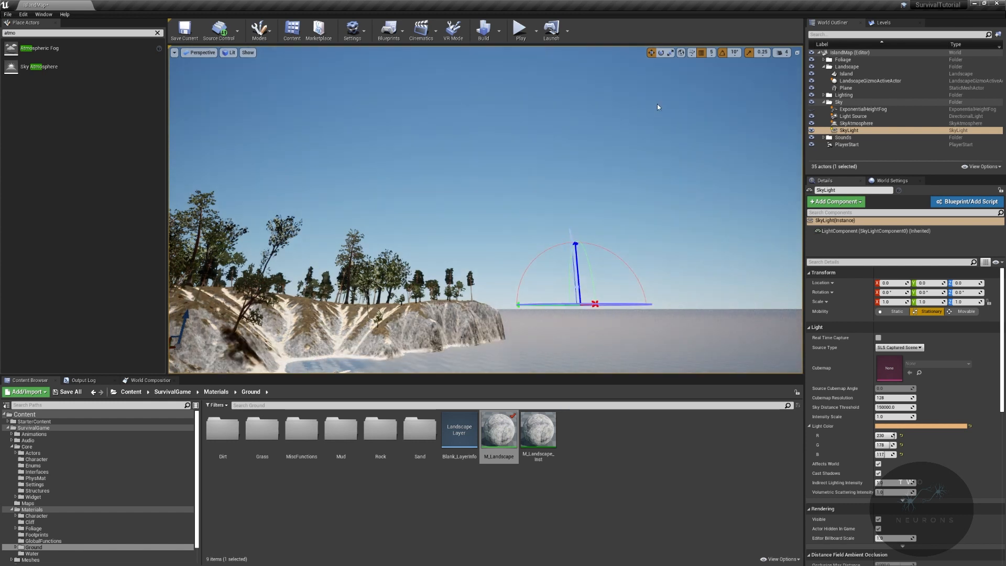
key(ctrl+l)
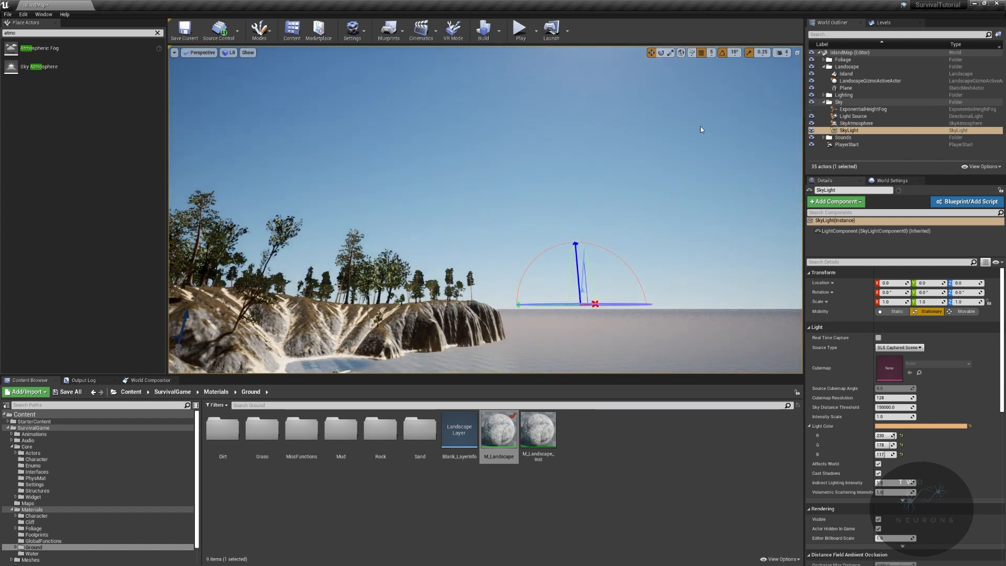
key(ctrl+l)
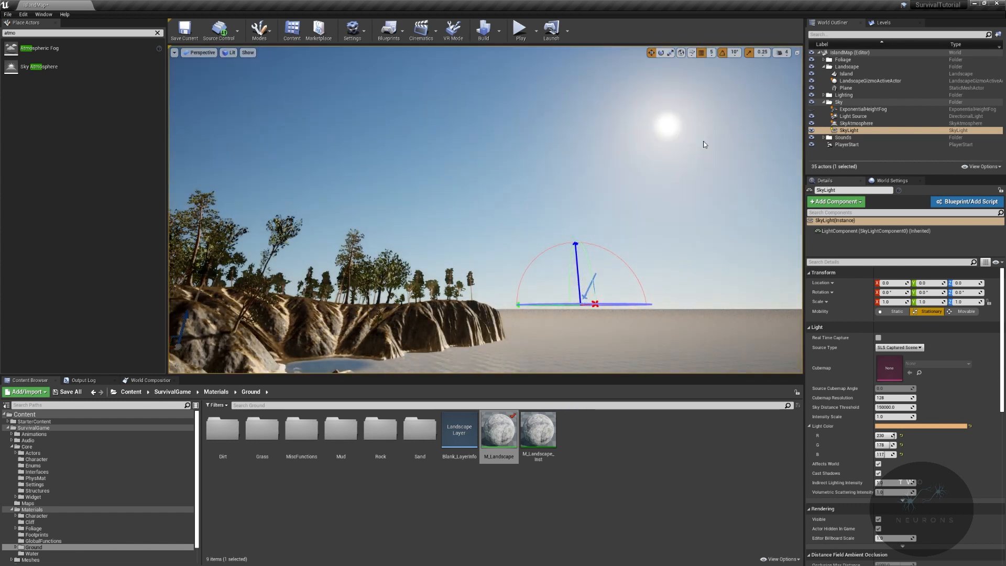
right_click(703, 140)
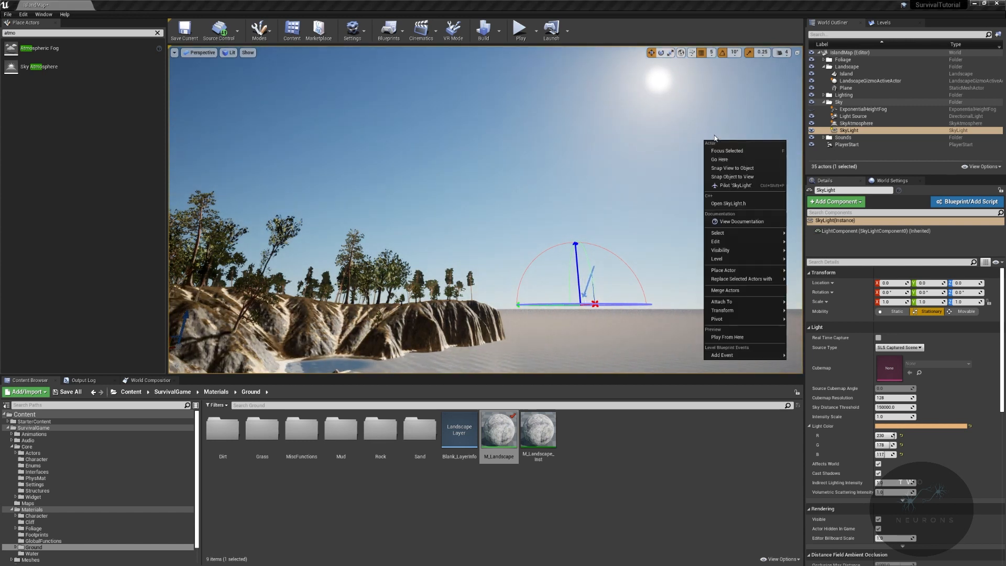
- Restore the Light Source's rotation to 0, -45, 0
click(853, 116)
click(893, 292)
text(0)
key(Tab)
text(-45)
key(Return)
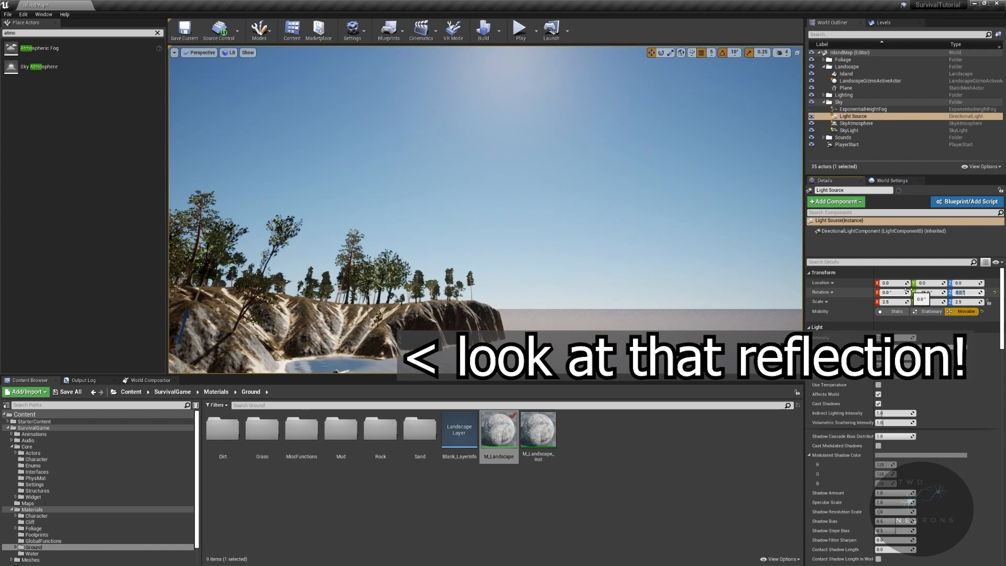
- Enable Real Time Capture on the SkyLight and inspect its Light Color without changing it
click(849, 130)
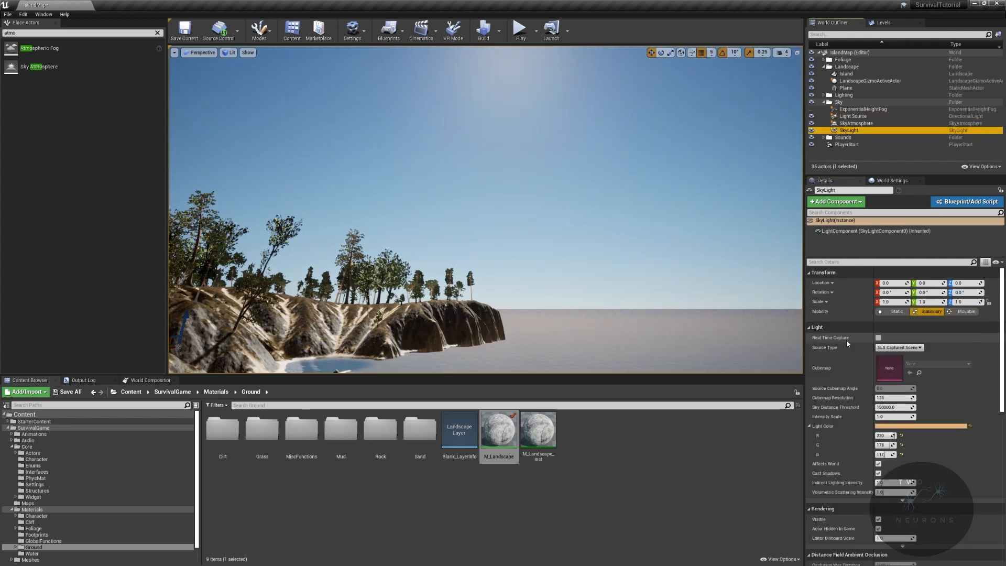
click(878, 337)
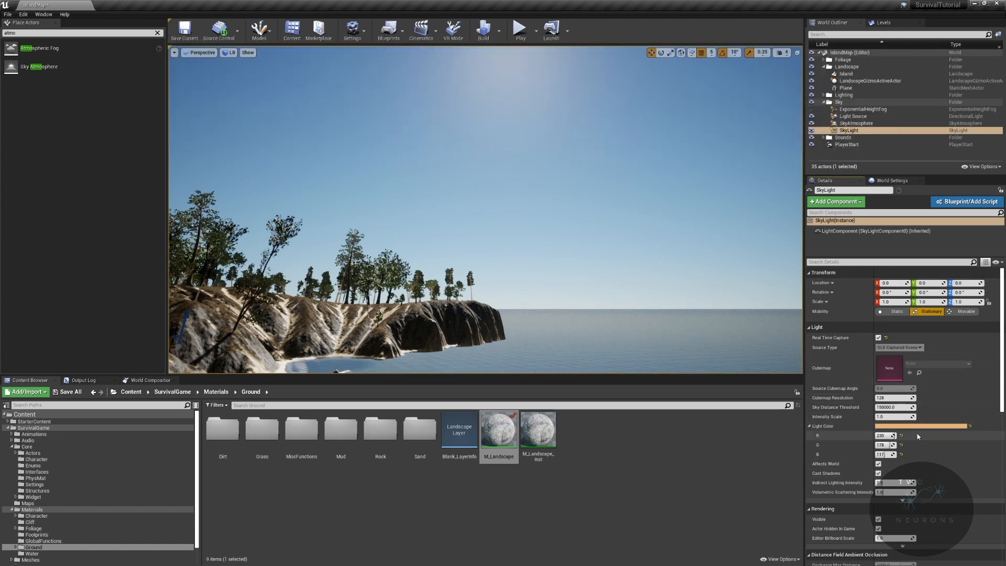
right_drag(587, 252, 529, 294)
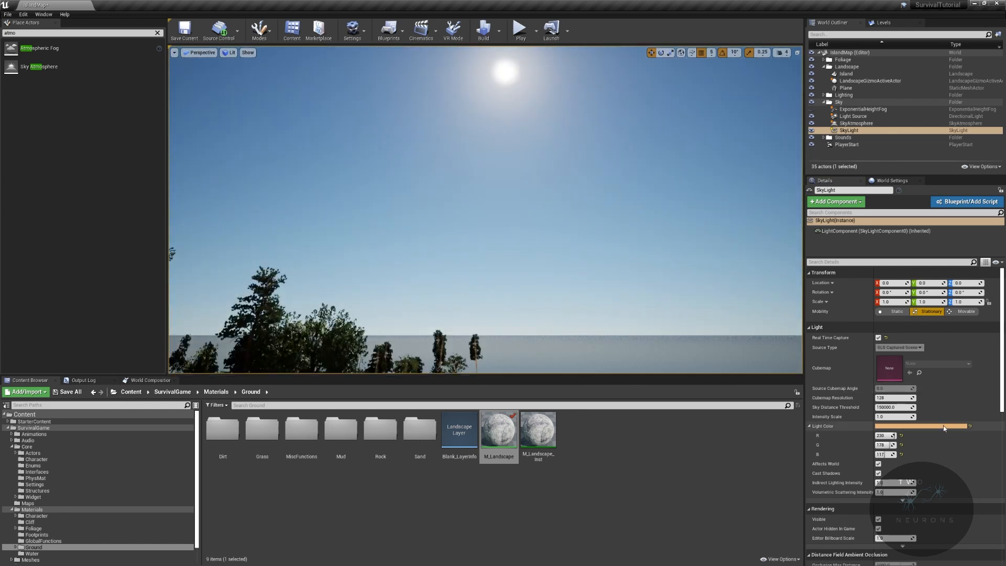
click(943, 426)
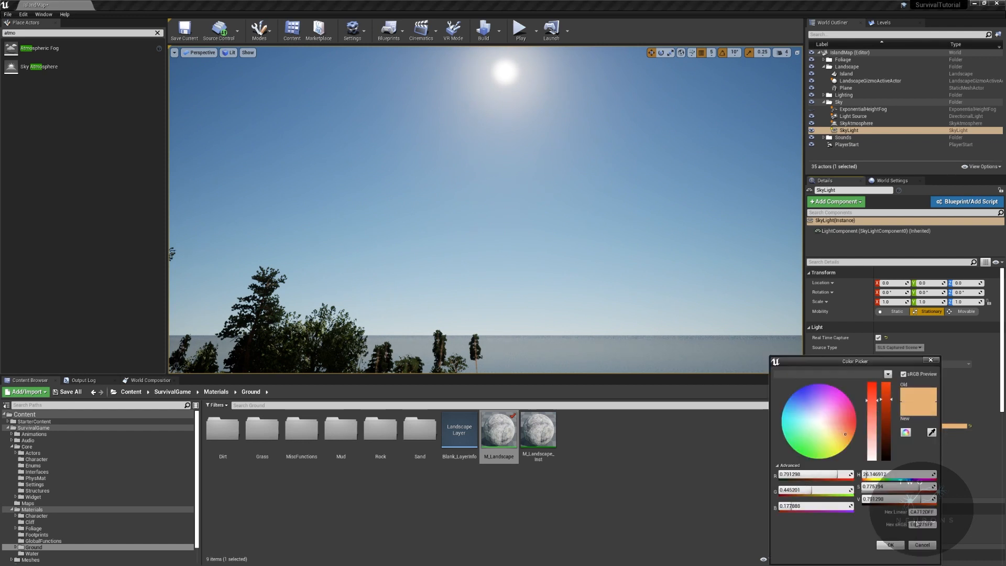
click(922, 545)
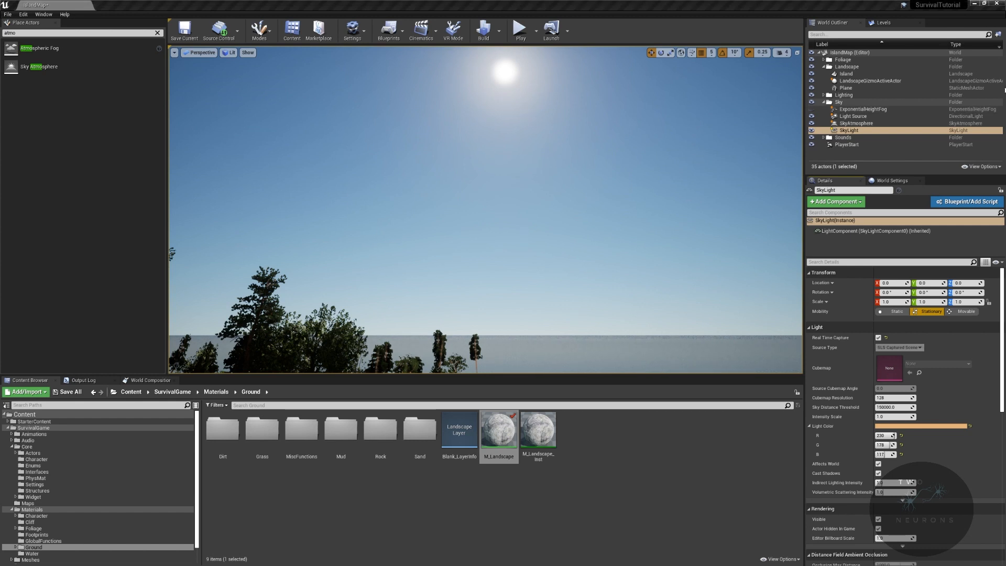
- Move the sun interactively down to the sea horizon and back up to check the captured sky lighting
right_drag(705, 149, 696, 155)
key(ctrl+l)
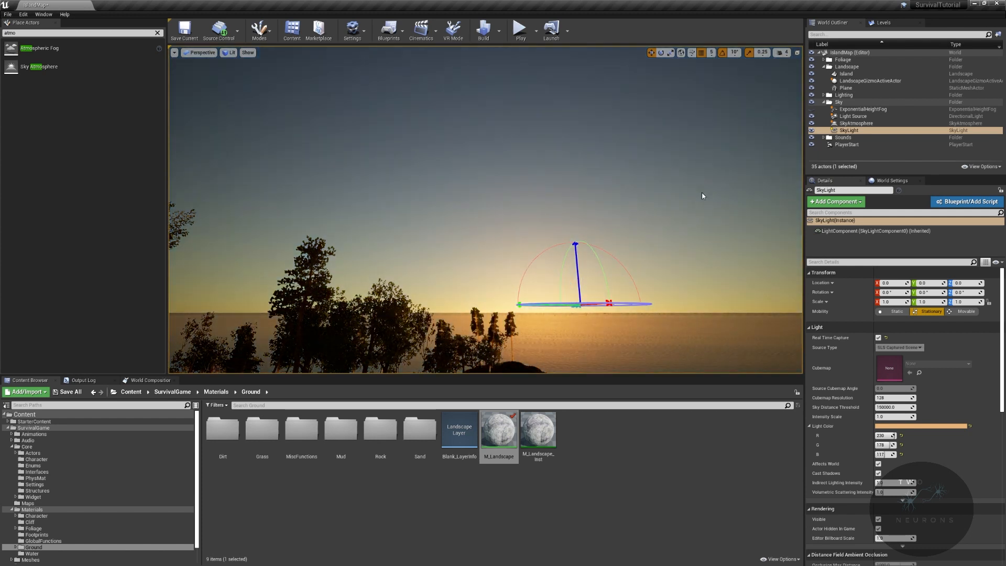
key(ctrl+l)
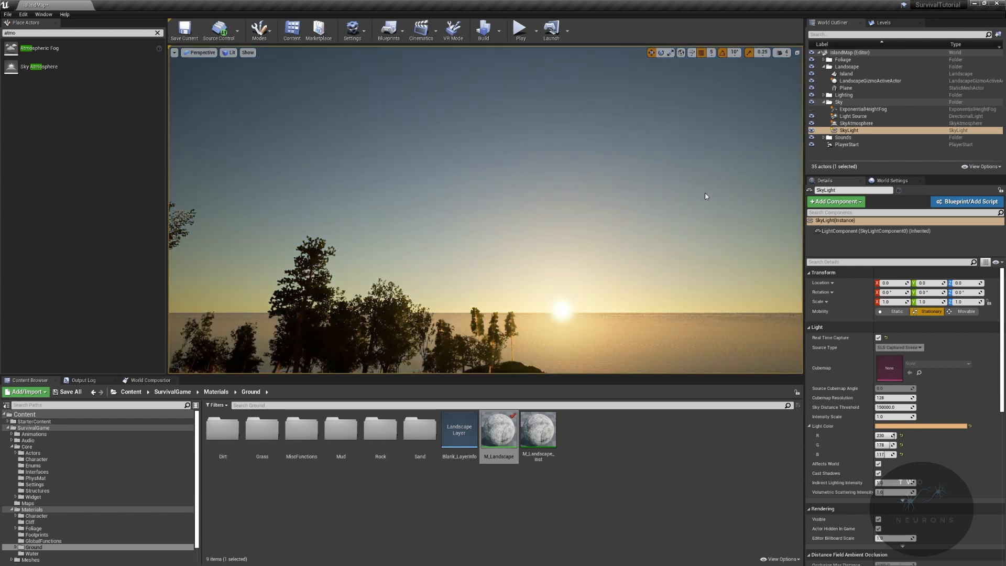
key(ctrl+l)
right_click(704, 164)
- Make the ExponentialHeightFog visible and move the sun interactively to check the fog over the sea at different sun heights
click(811, 109)
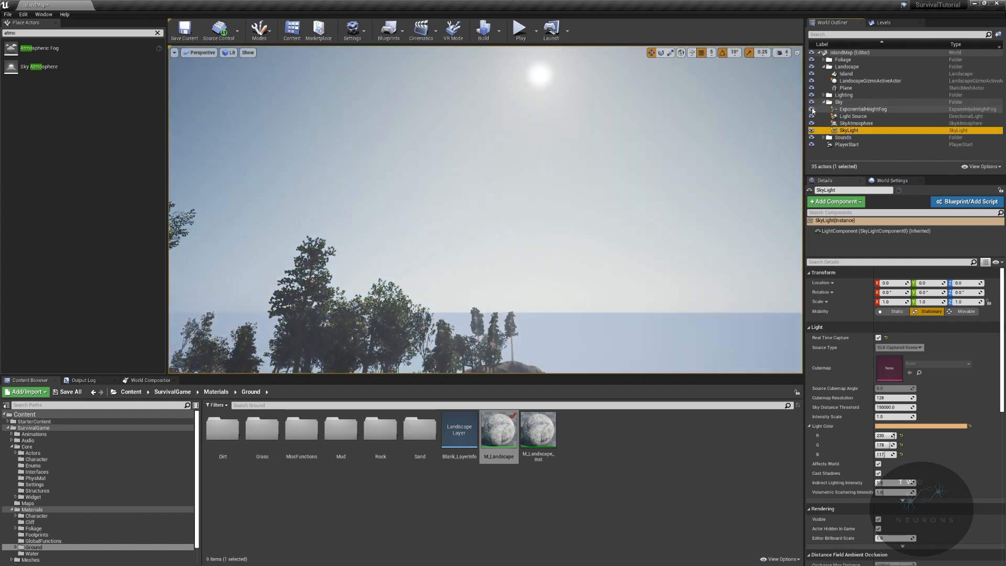
right_drag(681, 168, 733, 188)
right_drag(647, 132, 625, 122)
key(ctrl+l)
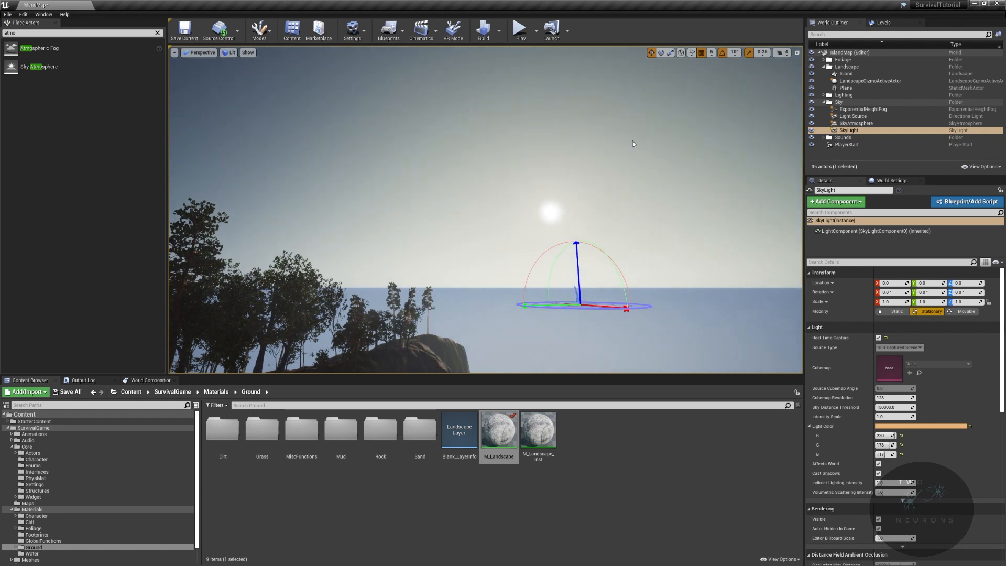
key(ctrl+l)
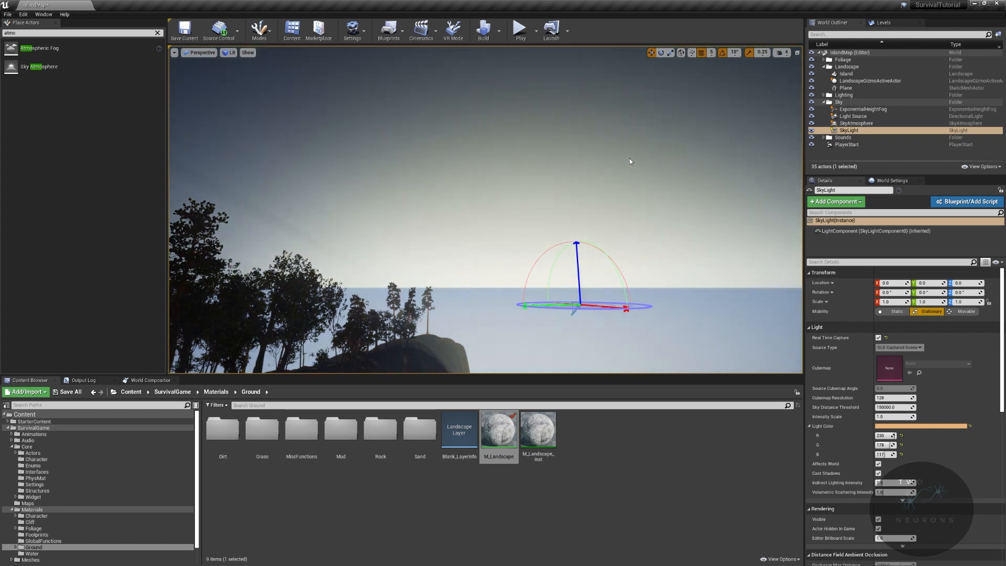
key(ctrl+l)
key(ctrl+l)
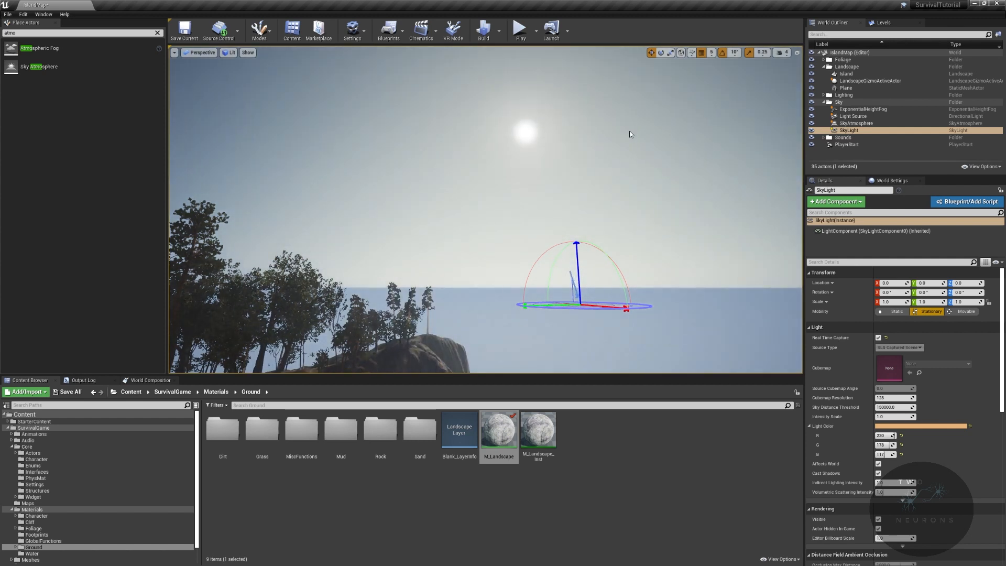
key(ctrl+l)
right_click(627, 127)
right_drag(628, 127, 624, 121)
- Look over the settings of the ExponentialHeightFog and the SkyAtmosphere, and view the hazy island
click(863, 108)
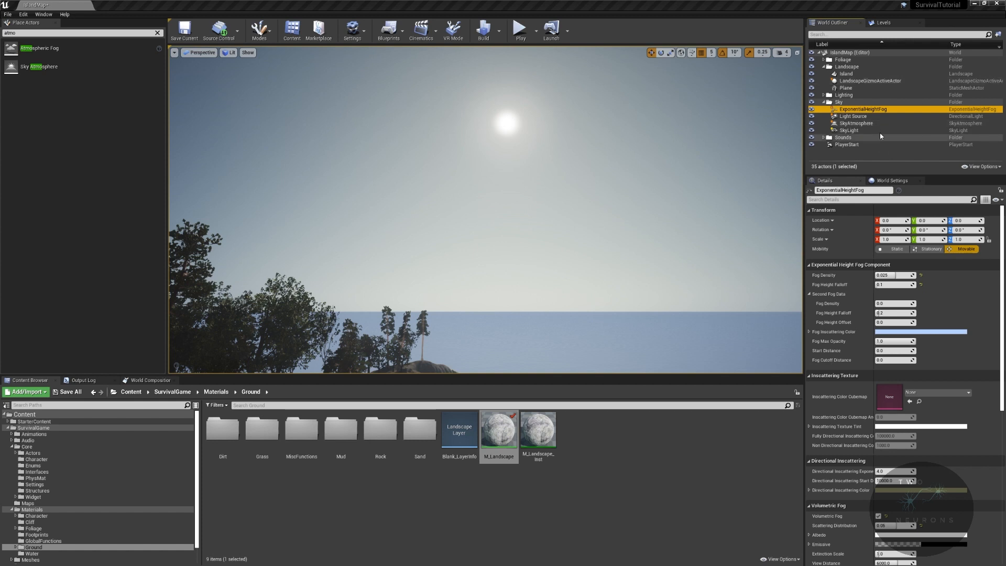
click(868, 123)
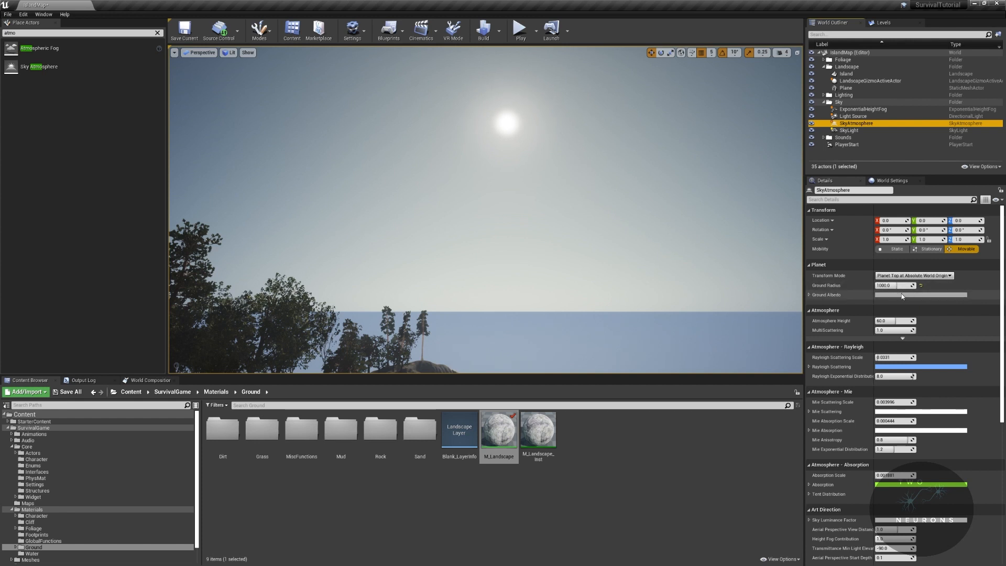
right_drag(654, 189, 602, 202)
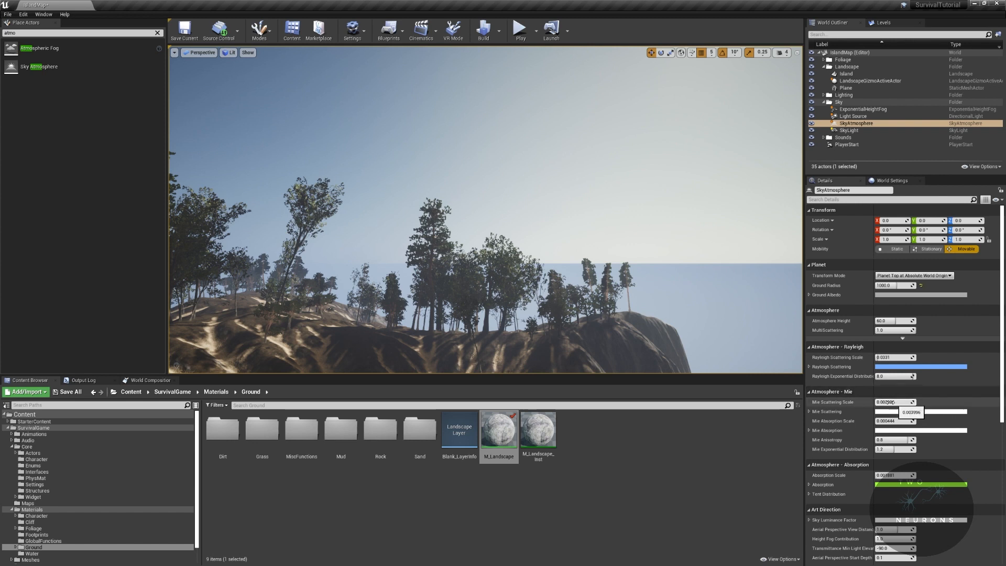
- Try a Mie Scattering Scale of about 2.37 on the SkyAtmosphere, look at the sky, and reset the value
drag(878, 401, 904, 401)
right_drag(484, 209, 487, 142)
right_drag(633, 228, 757, 307)
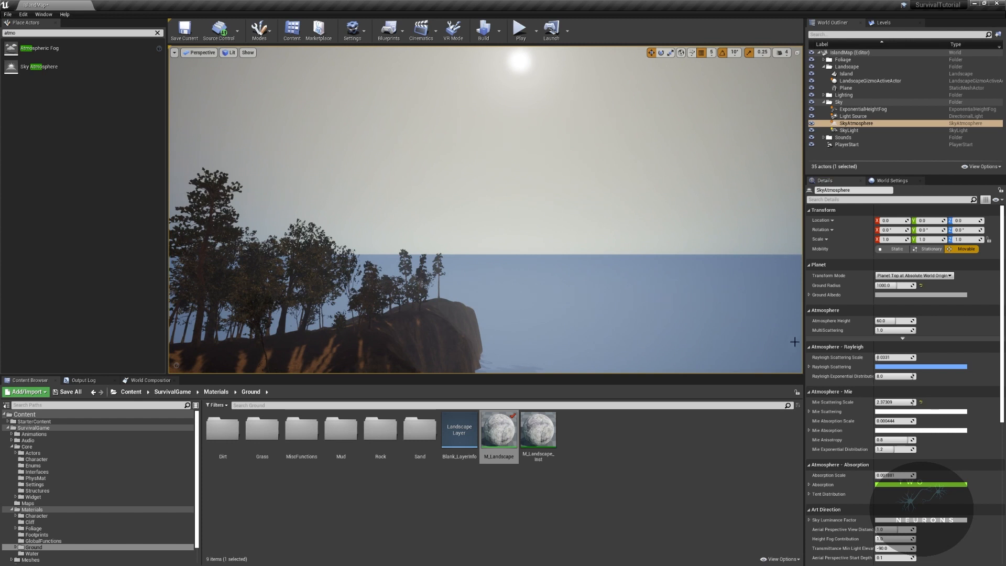
click(920, 402)
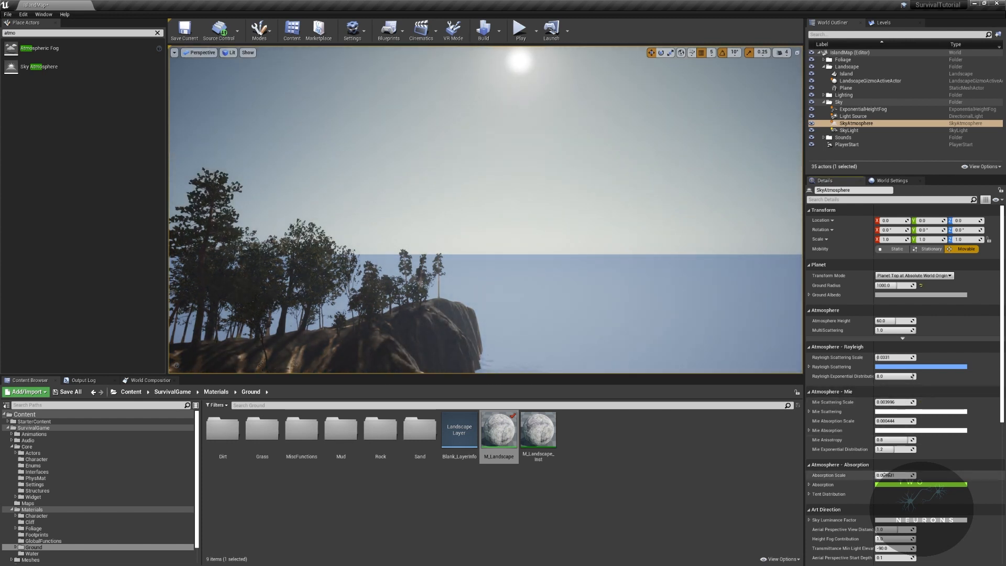
- Try a higher Absorption Scale on the SkyAtmosphere, look at the sky, and reset the value
mouse_move(885, 475)
mouse_down()
mouse_move(915, 475)
mouse_move(904, 475)
mouse_up()
right_drag(603, 236, 618, 178)
click(920, 475)
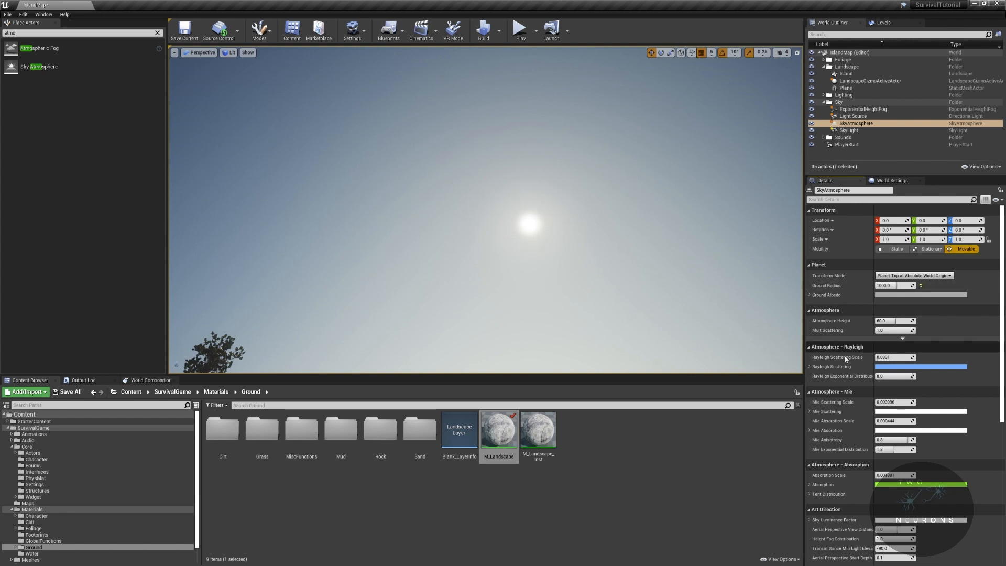
- Expand the SkyAtmosphere's Rayleigh Scattering color, try a higher blue value, and reset it
click(809, 366)
right_drag(614, 247, 613, 293)
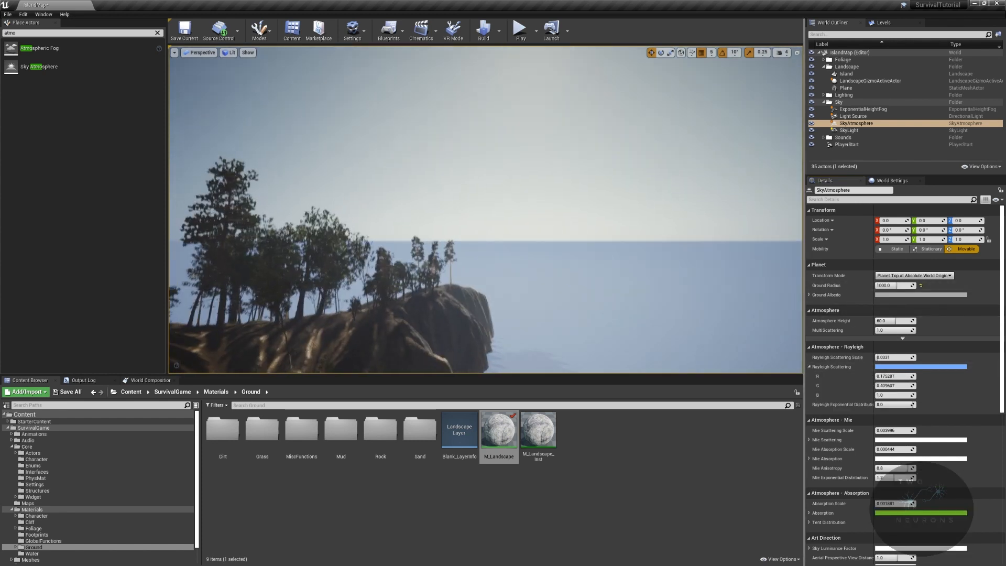
drag(888, 397, 938, 397)
right_drag(768, 371, 752, 310)
click(920, 395)
- Try Rayleigh Scattering with red 0, green 0 and blue about 42.1, look at the sky, and reset the color
drag(913, 385, 869, 385)
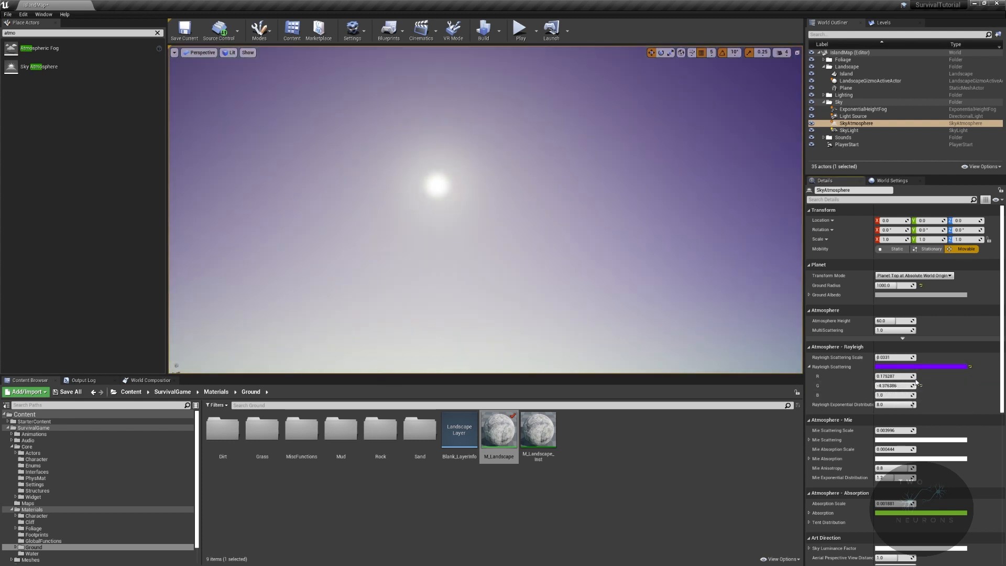
text(0)
click(897, 376)
text(0)
right_drag(653, 272, 650, 299)
drag(897, 395, 917, 395)
right_drag(649, 262, 671, 246)
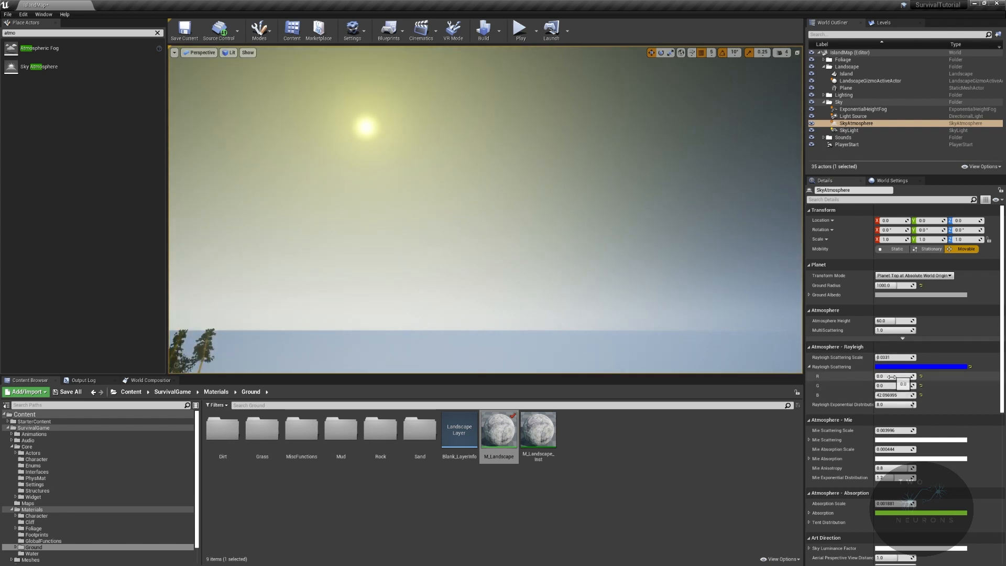
click(969, 368)
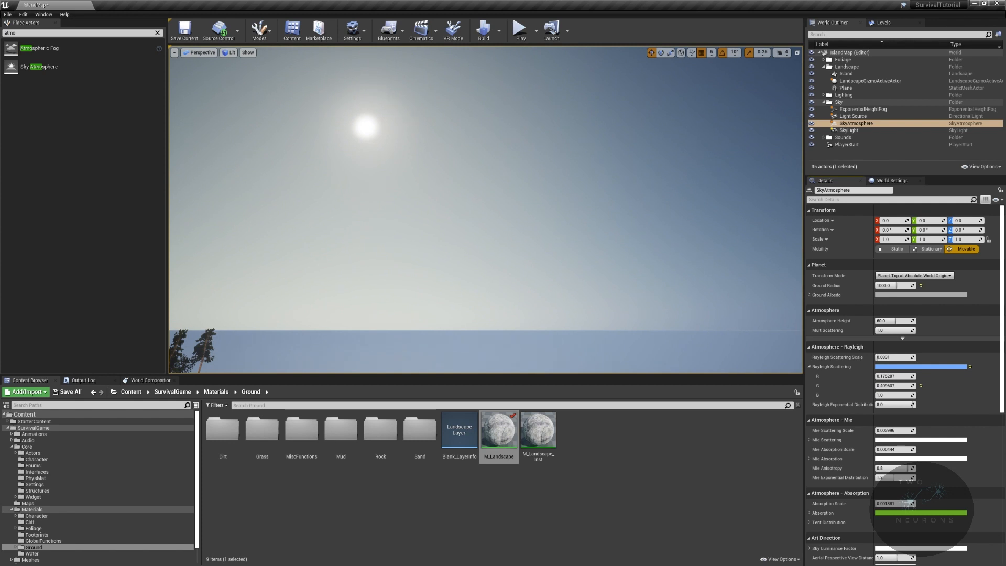
- Enable Support Sky Atmosphere Affecting Height Fog in the project settings, searching for "height fog", and restart the editor
right_drag(673, 308, 608, 277)
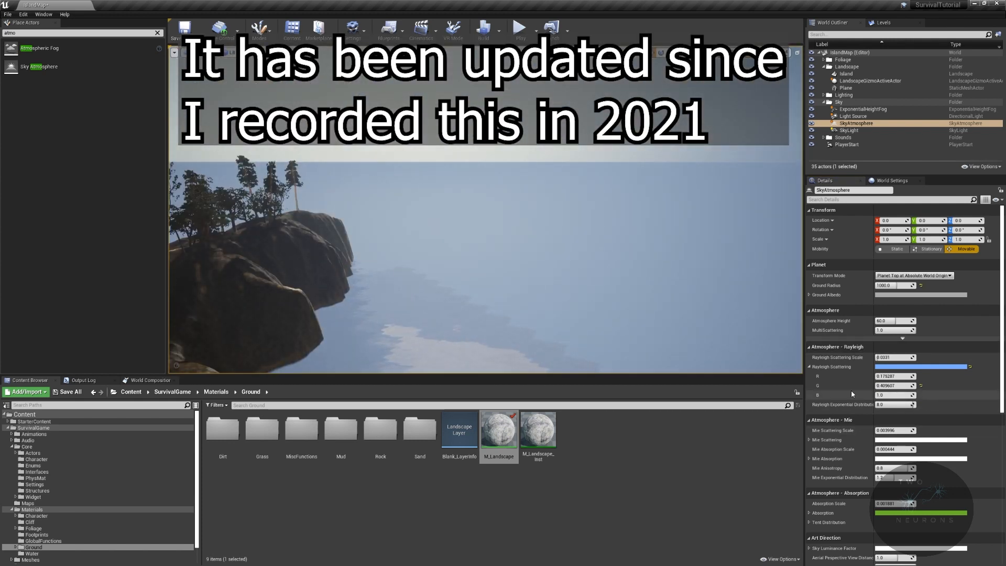
mouse_move(614, 257)
right_down()
mouse_move(572, 262)
mouse_move(609, 262)
right_up()
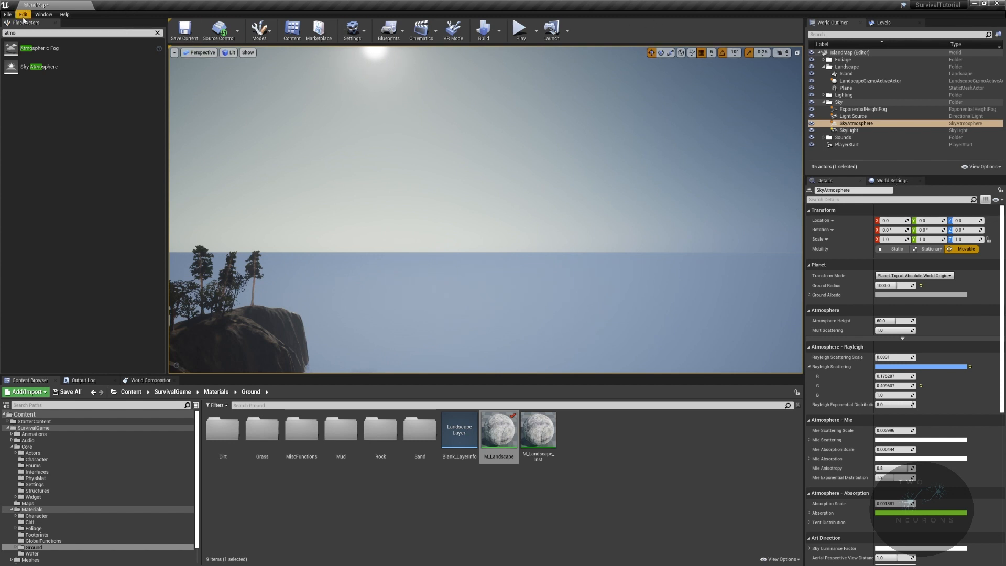
click(44, 14)
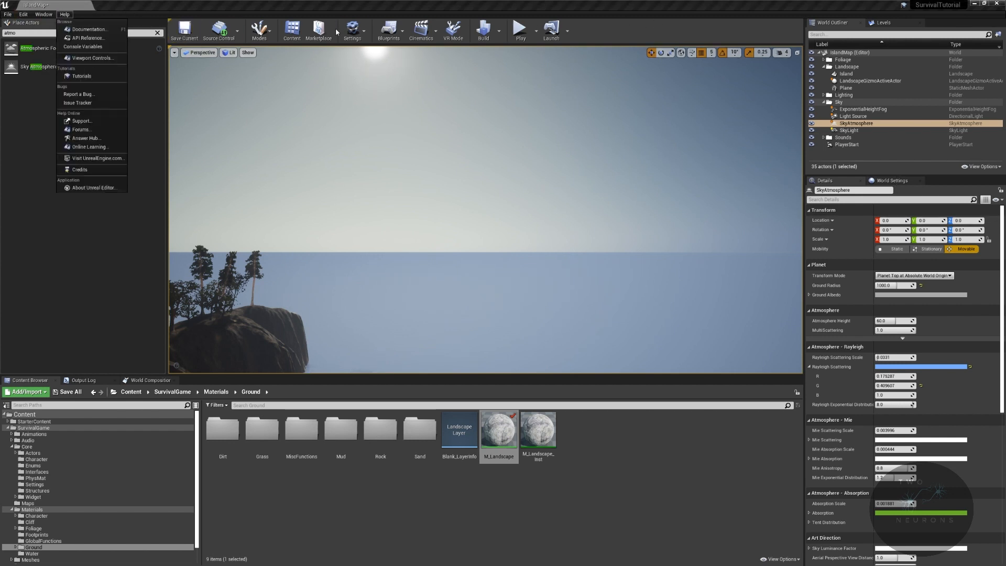
click(352, 29)
click(394, 66)
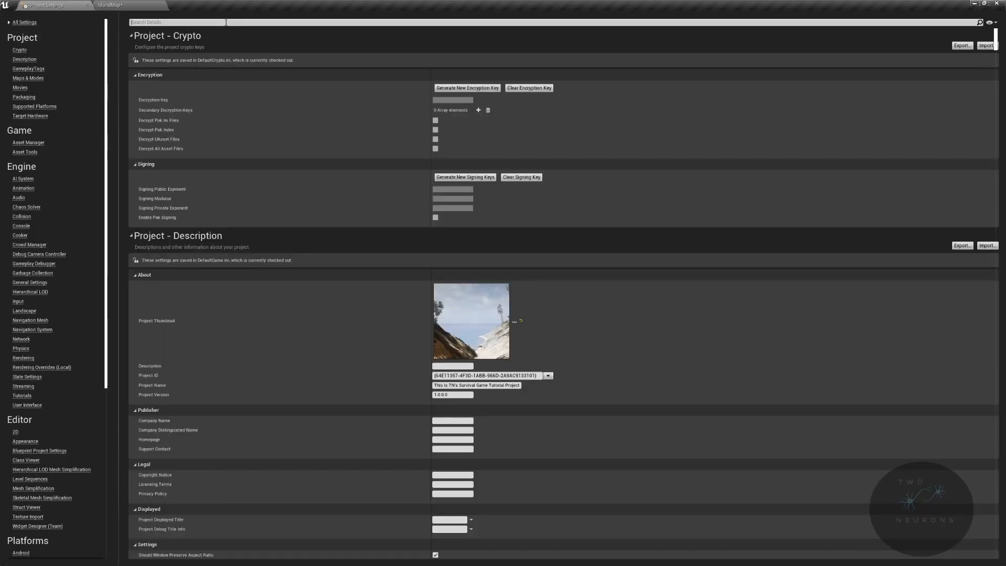
click(226, 22)
text(height fog)
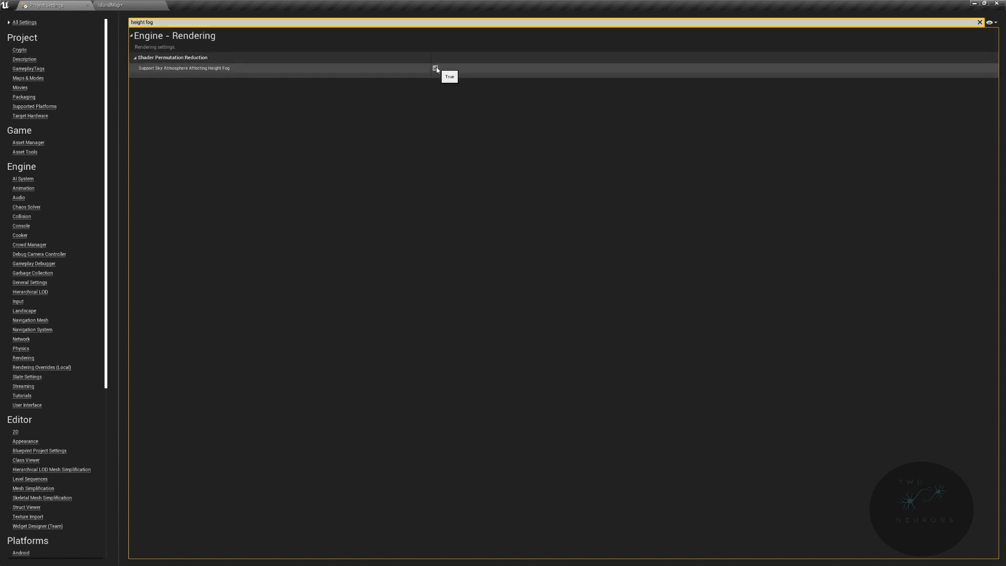
click(435, 68)
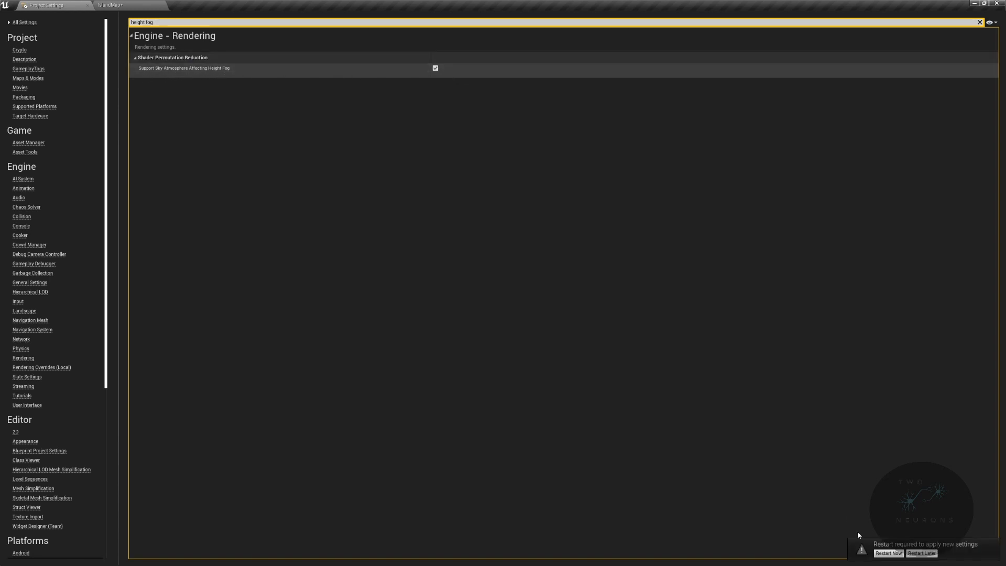
click(885, 554)
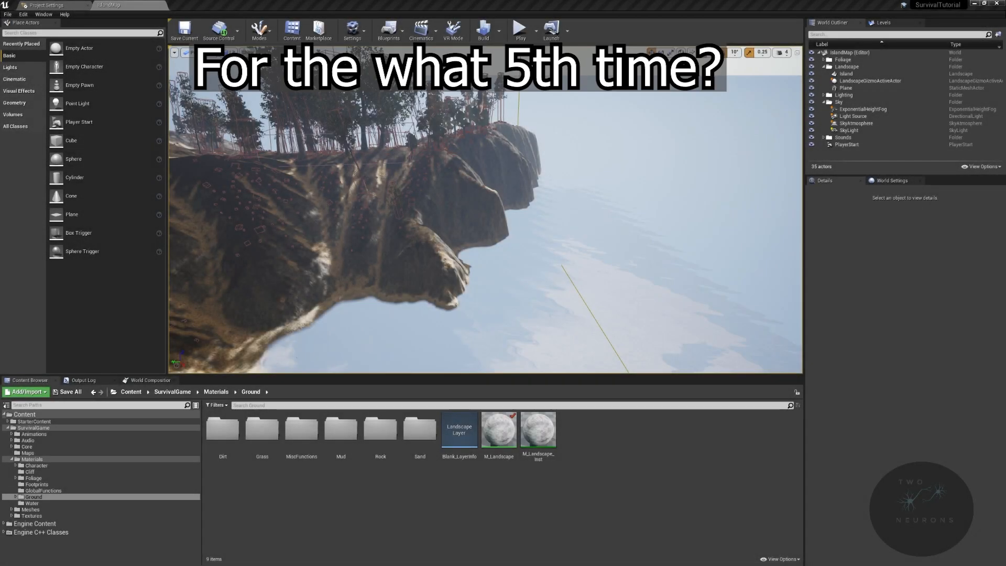
- Switch the viewport to game view and move the sun interactively to check how the fog over the sea reacts
right_drag(549, 210, 607, 203)
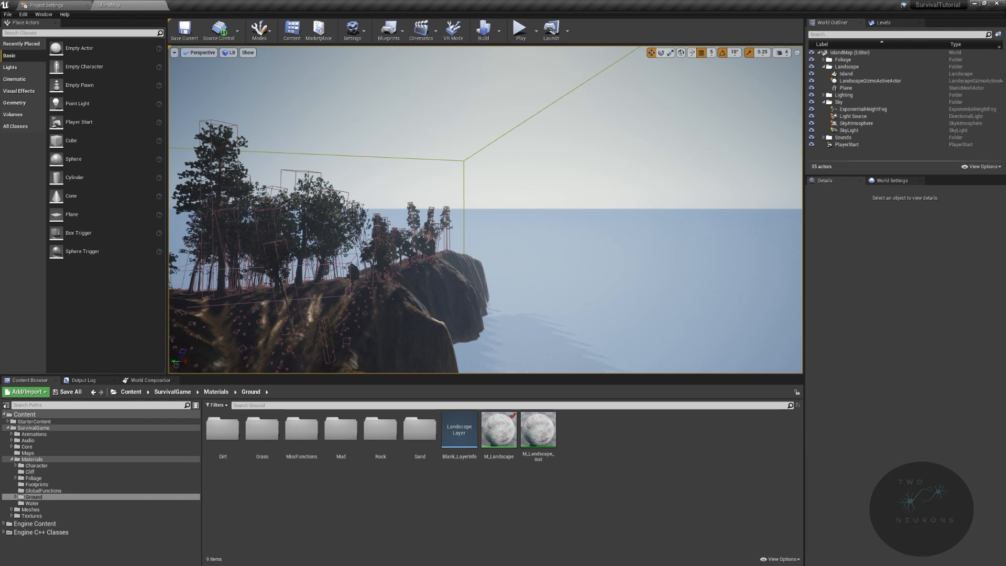
right_click(522, 136)
click(509, 141)
key(g)
key(ctrl+l)
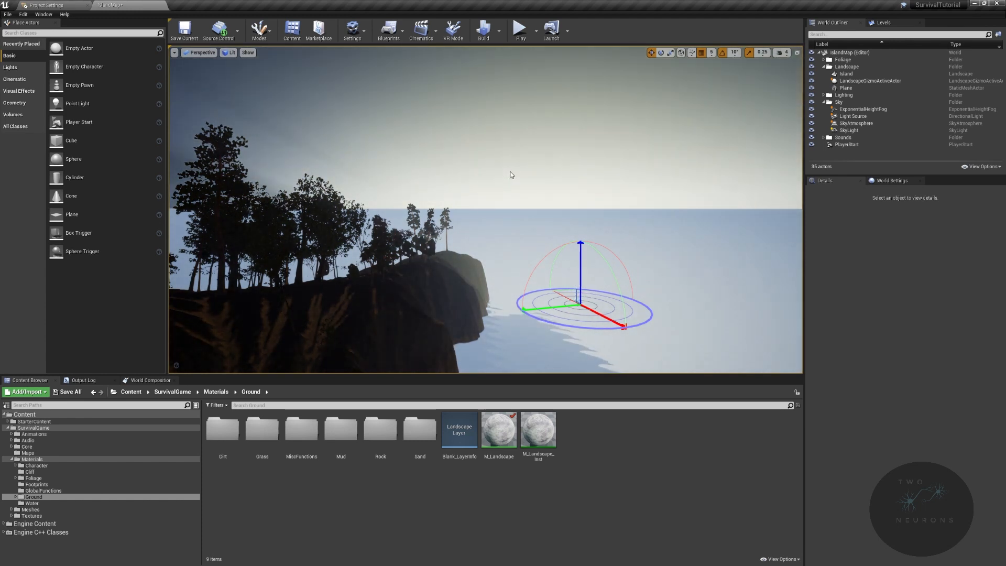
key(ctrl+l)
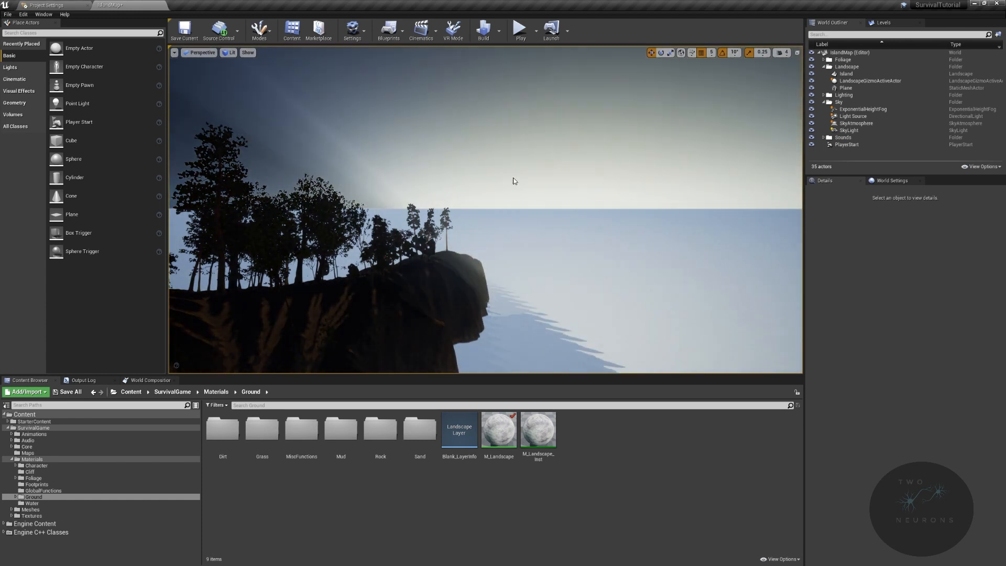
- Set the ExponentialHeightFog's Fog Inscattering Color to black with R 0, G 0 and B 0, and look at the horizon
click(862, 109)
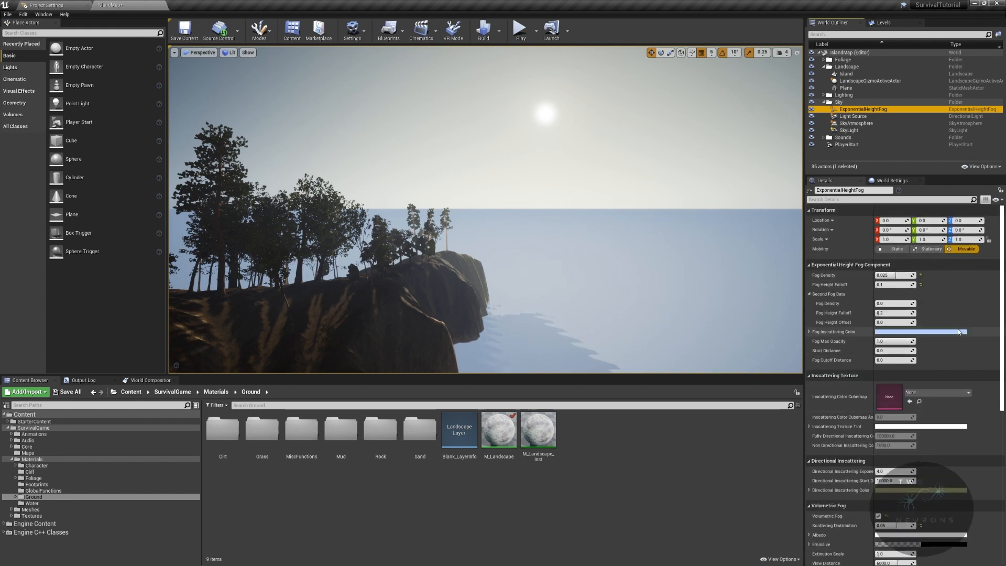
click(954, 332)
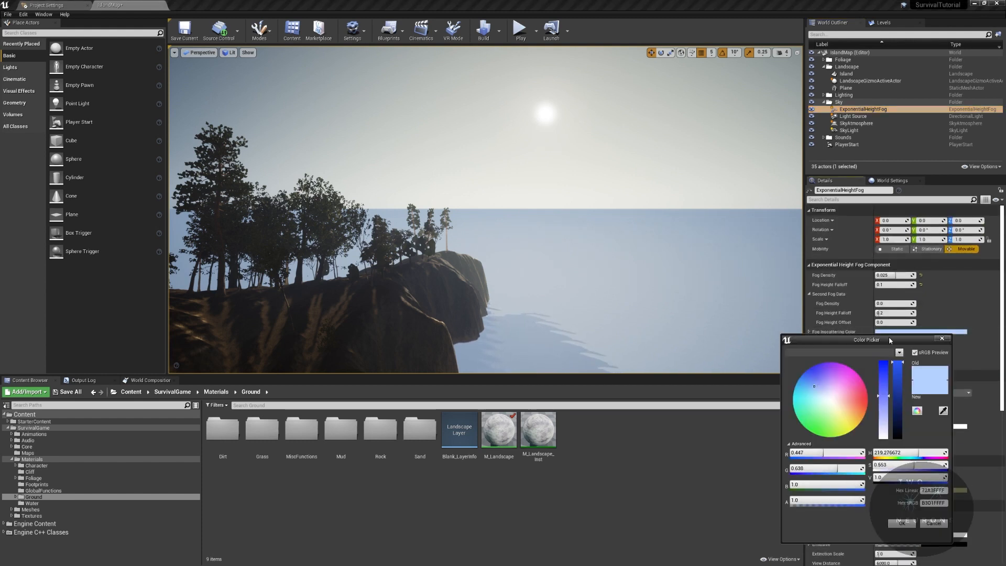
text(0)
key(Tab)
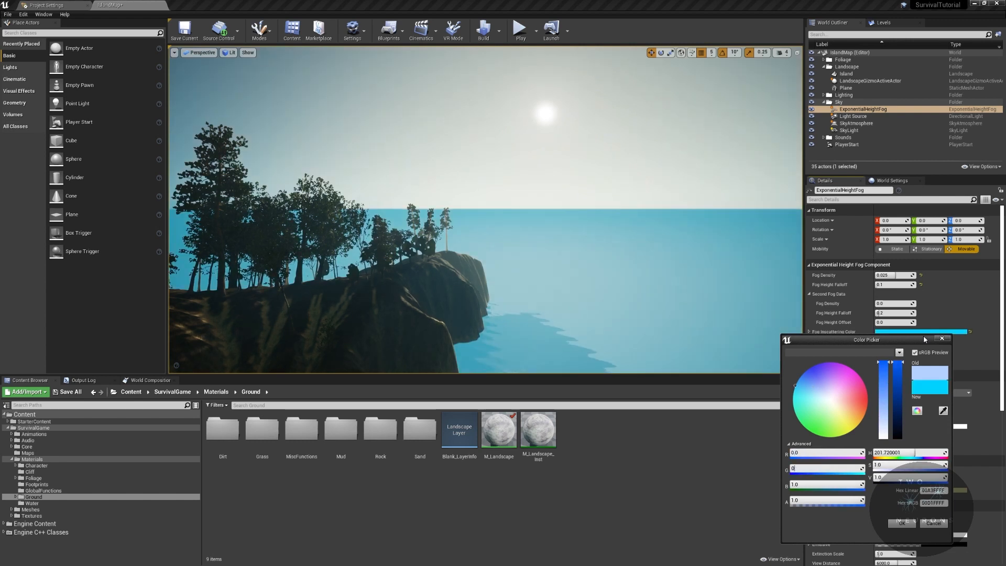
text(0)
key(Tab)
text(0)
key(Tab)
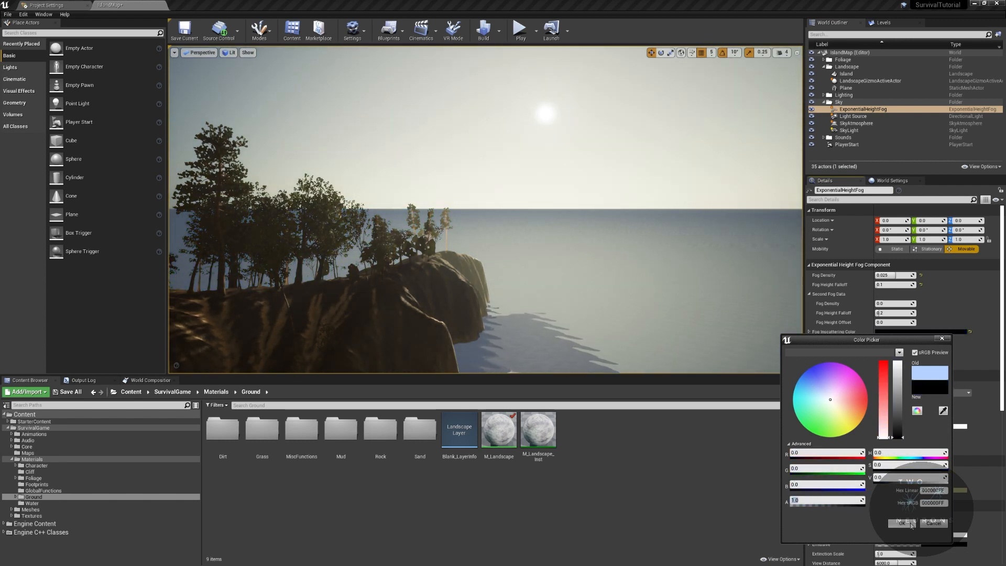
click(910, 526)
right_drag(785, 351, 783, 309)
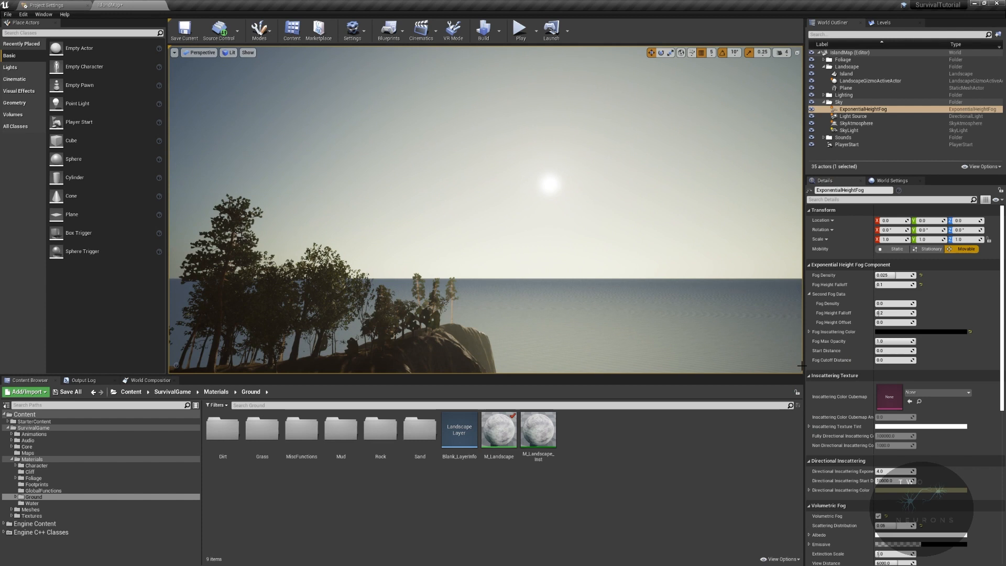
- Move the sun interactively to check how the height fog glows along the horizon at different sun heights
key(ctrl+l)
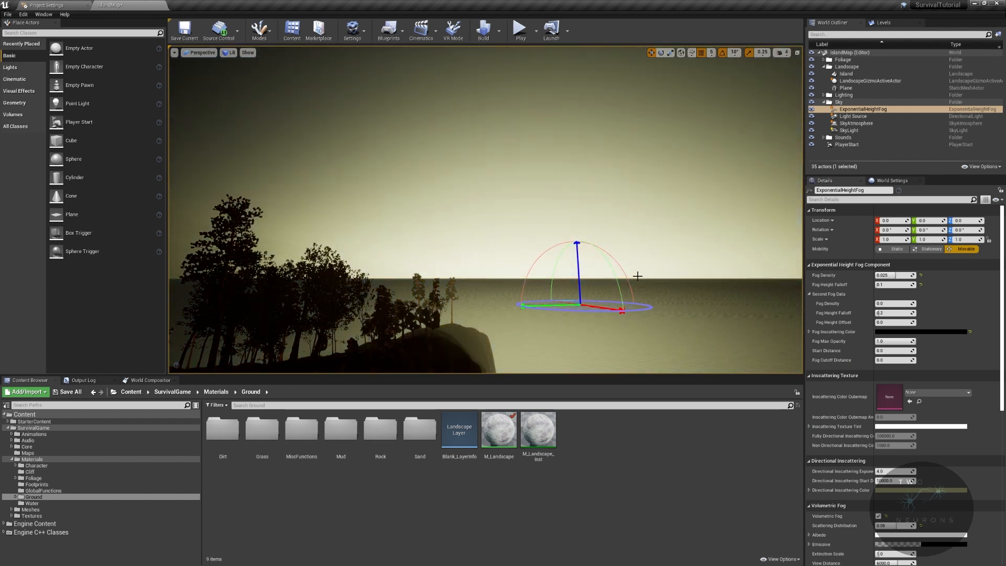
key(ctrl+l)
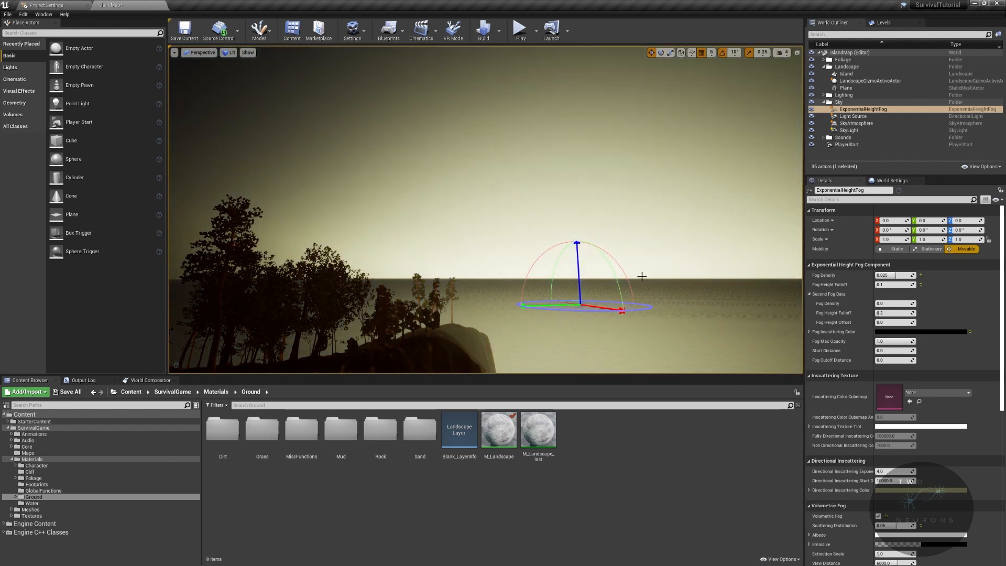
key(ctrl+l)
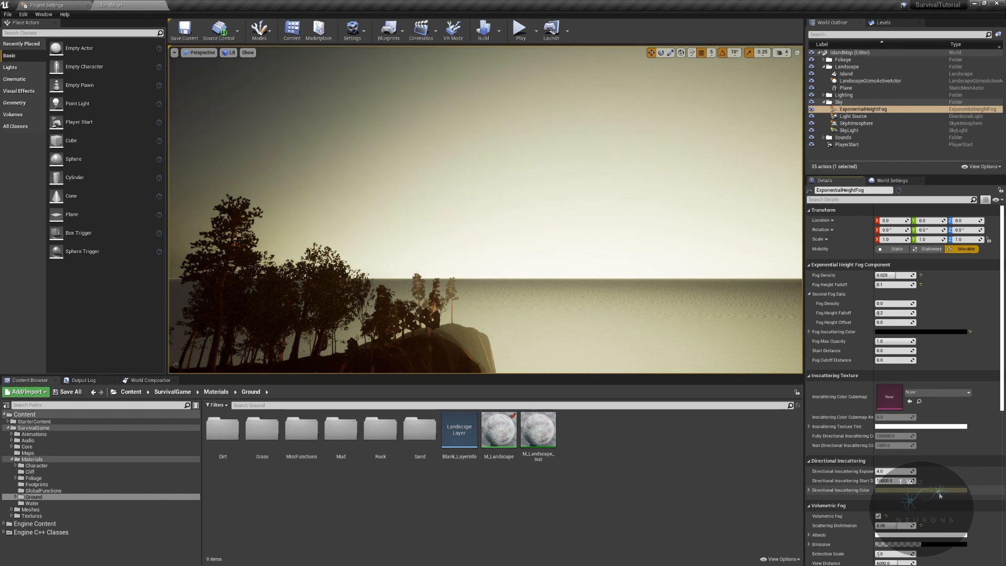
- Set the ExponentialHeightFog's Directional Inscattering Color to black with R 0, G 0 and B 0
click(938, 490)
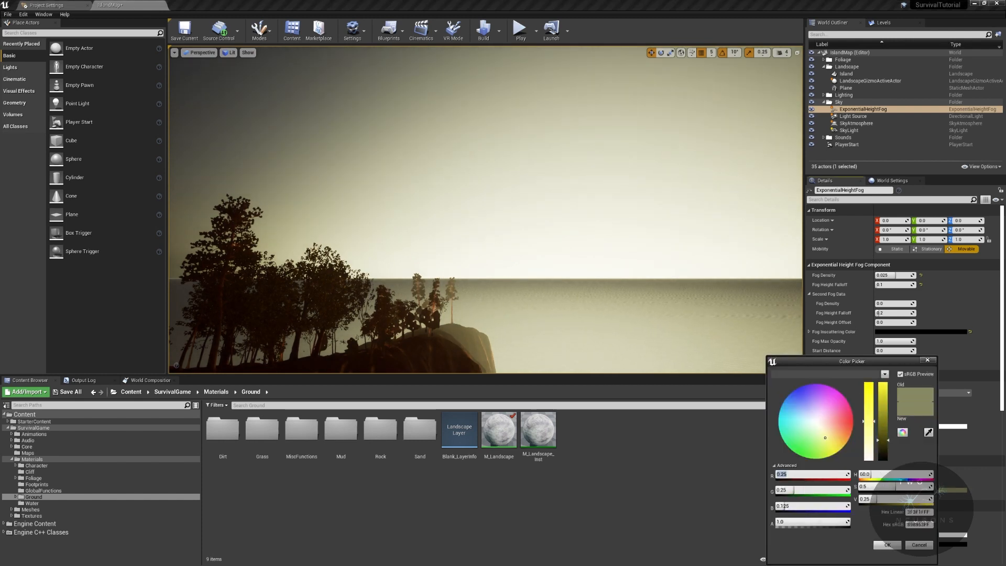
text(0)
key(Tab)
text(0)
key(Tab)
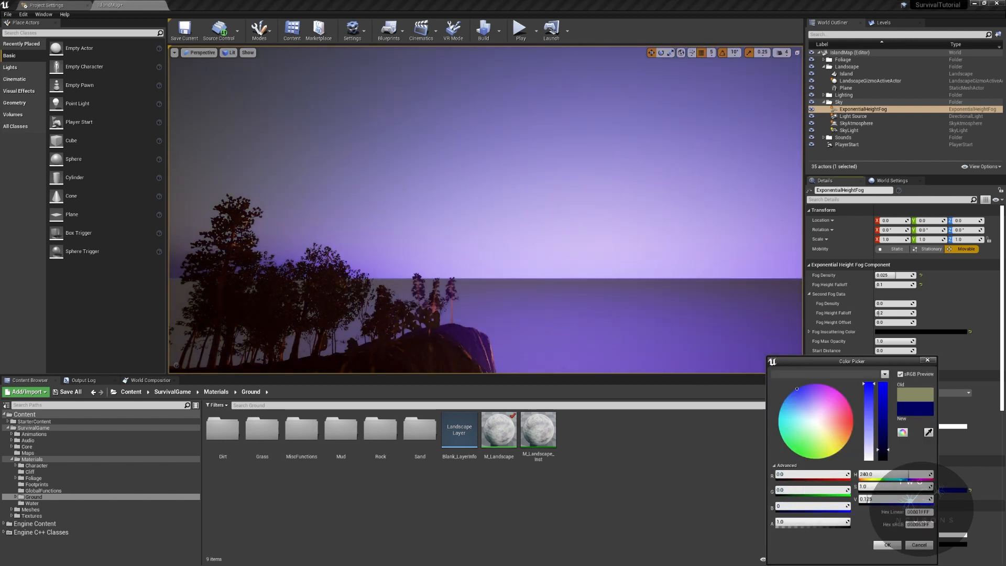
text(0)
key(Return)
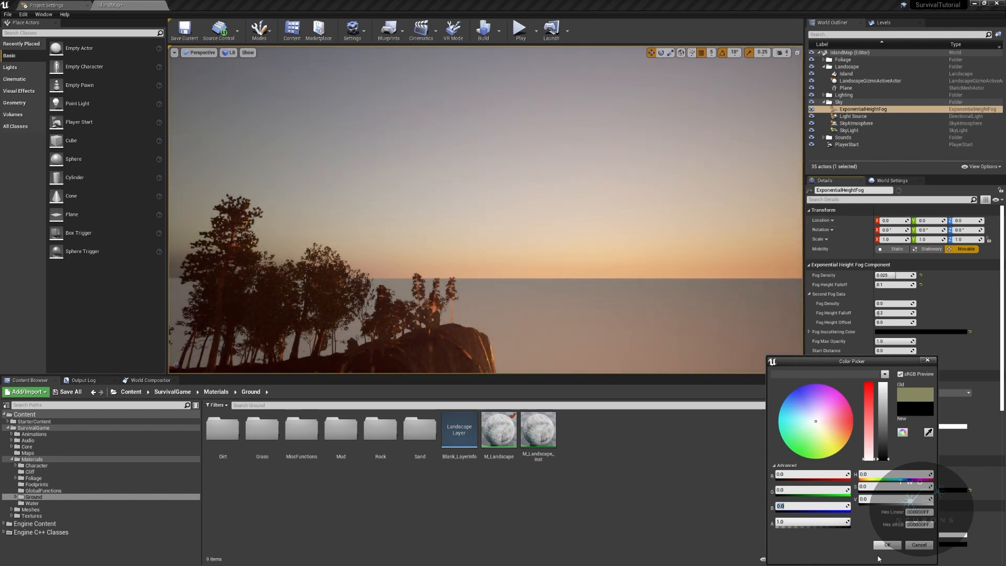
click(887, 544)
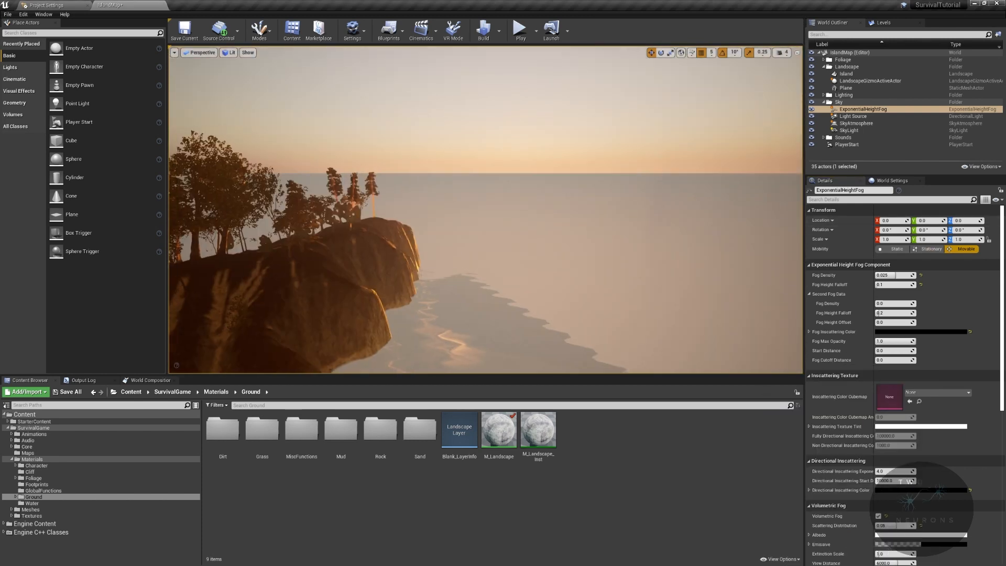
- Move the sun interactively and fly along the island's cliffs to examine how the fog blends sea and sky at the horizon
mouse_move(685, 255)
right_down()
mouse_move(682, 230)
mouse_move(685, 255)
right_up()
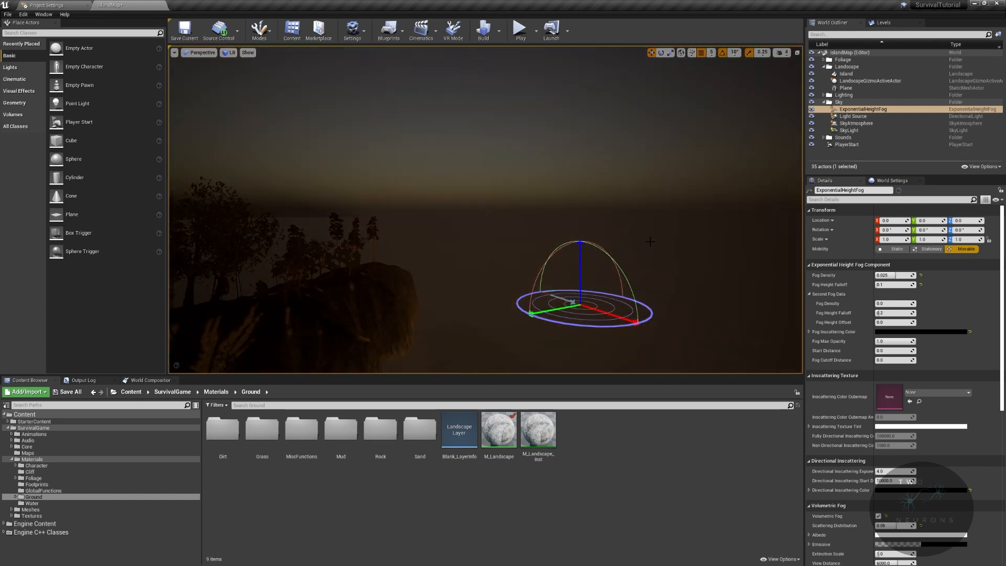
key(ctrl+l)
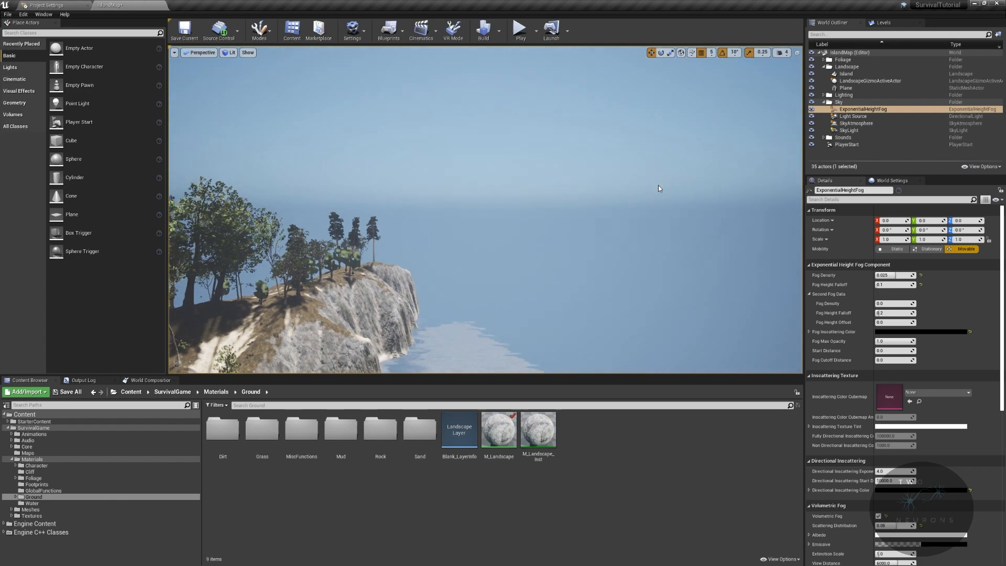
mouse_move(658, 184)
right_down()
mouse_move(555, 202)
mouse_move(492, 141)
mouse_move(523, 173)
mouse_move(555, 262)
mouse_move(508, 251)
mouse_move(639, 238)
mouse_move(692, 246)
mouse_move(699, 249)
mouse_move(681, 294)
mouse_move(629, 261)
mouse_move(665, 231)
mouse_move(668, 210)
mouse_move(654, 231)
mouse_move(587, 257)
mouse_move(675, 278)
mouse_move(697, 275)
mouse_move(745, 238)
mouse_move(786, 256)
mouse_move(801, 293)
mouse_move(739, 228)
right_up()
key(w)
key(w)
key(w)
key(w)
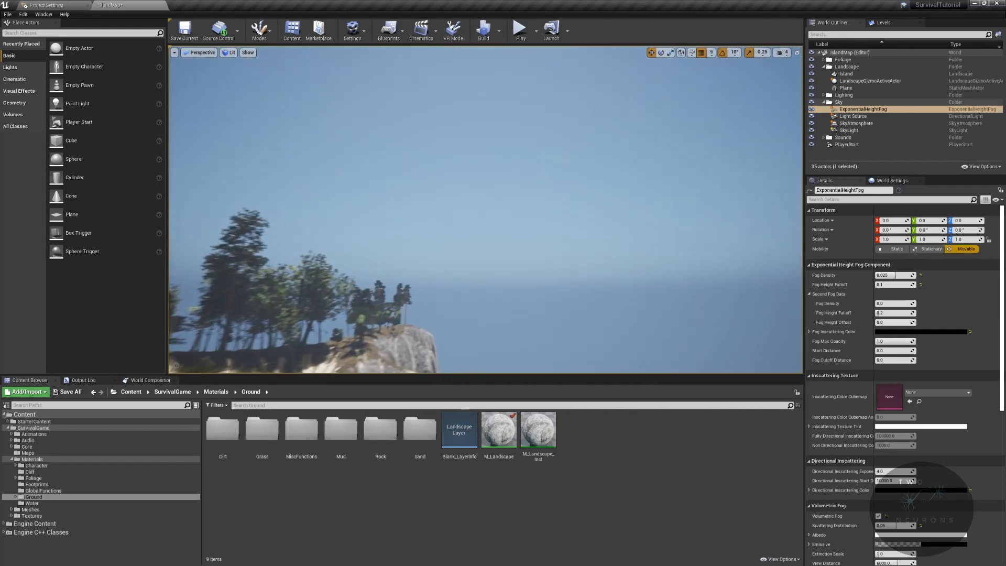
mouse_move(739, 228)
right_down()
mouse_move(734, 251)
mouse_move(728, 243)
right_up()
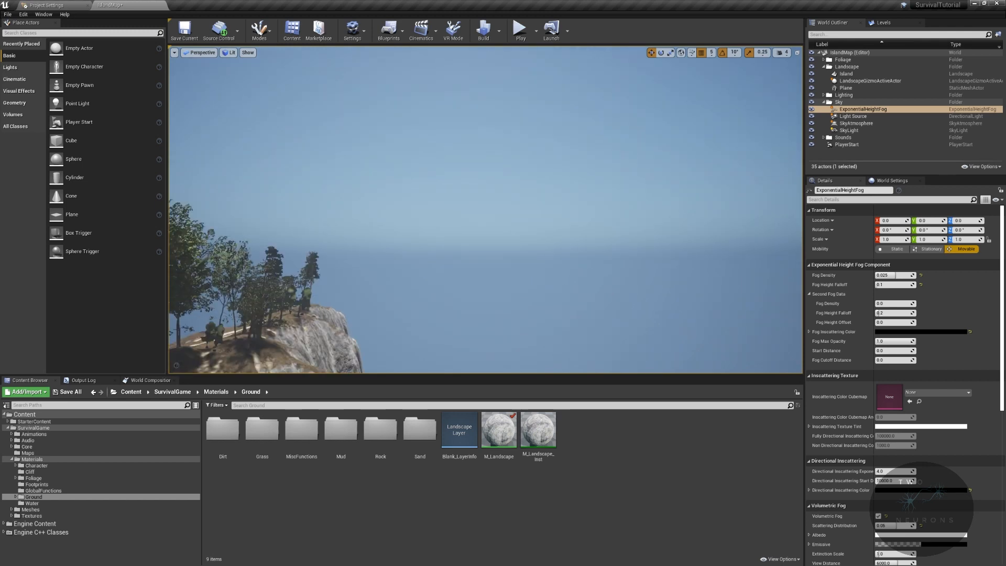
- Try a Fog Density of 0.01 on the ExponentialHeightFog and return it to 0.025
click(899, 276)
text(.01)
key(Return)
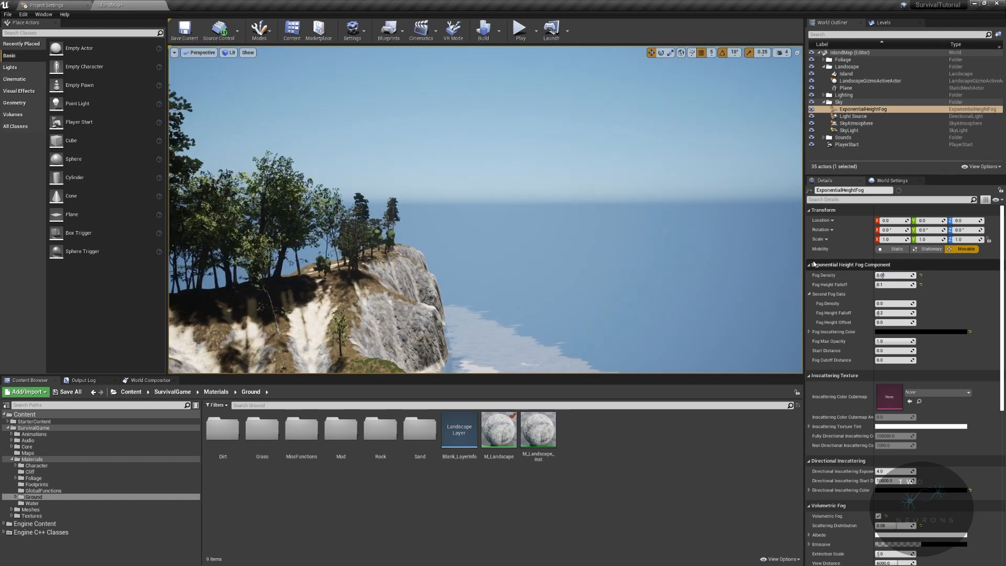
click(898, 277)
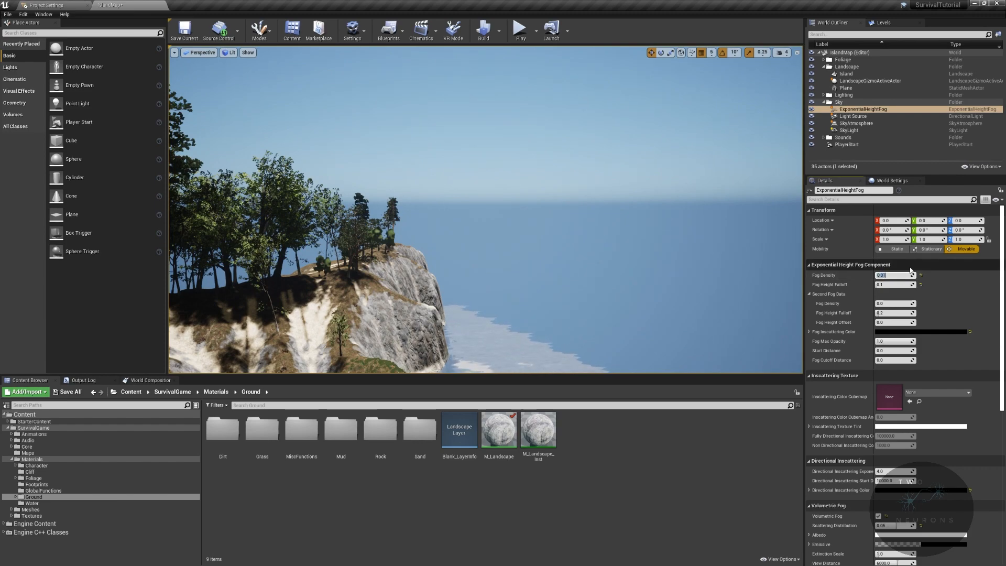
key(Return)
- Search the placeable actors for "post pro" and add a Post Process Volume to the level on the island
right_drag(681, 246, 654, 248)
key(w)
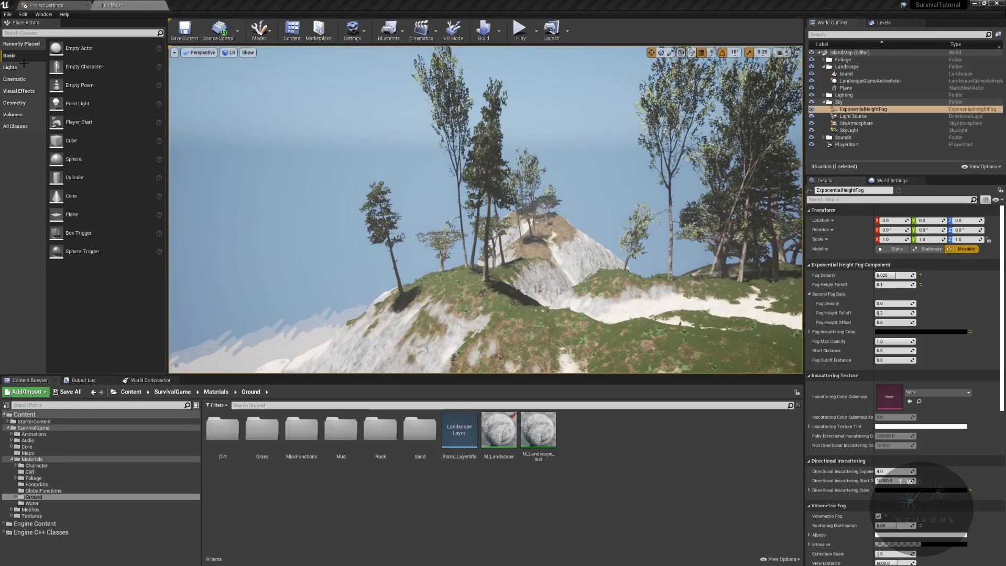
click(28, 32)
text(post pro)
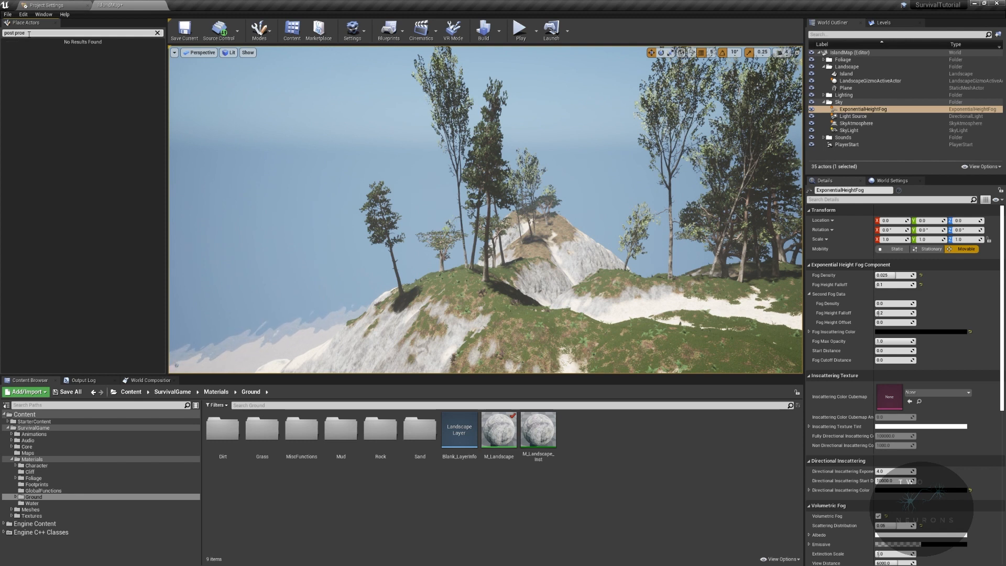
right_drag(314, 157, 131, 160)
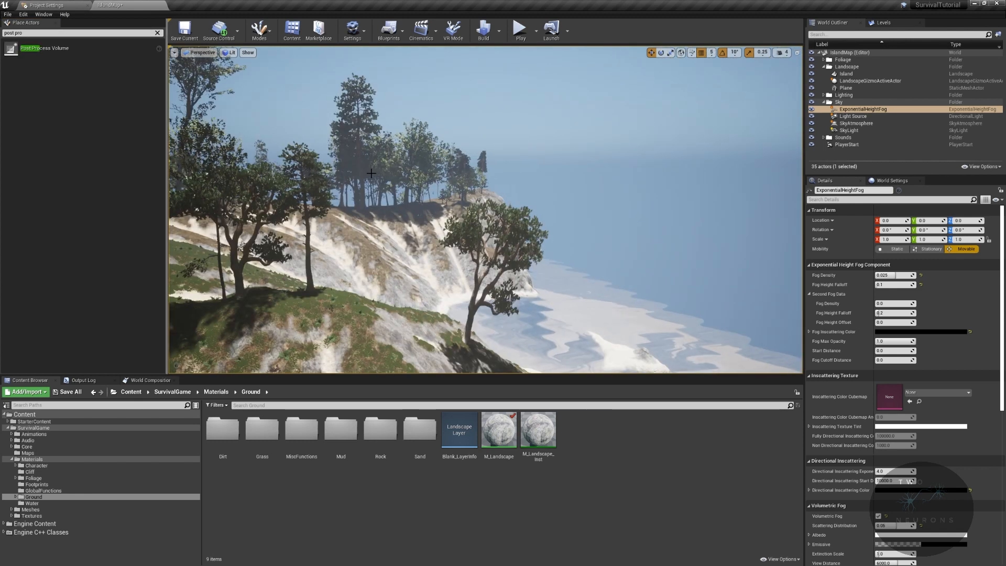
drag(74, 54, 373, 315)
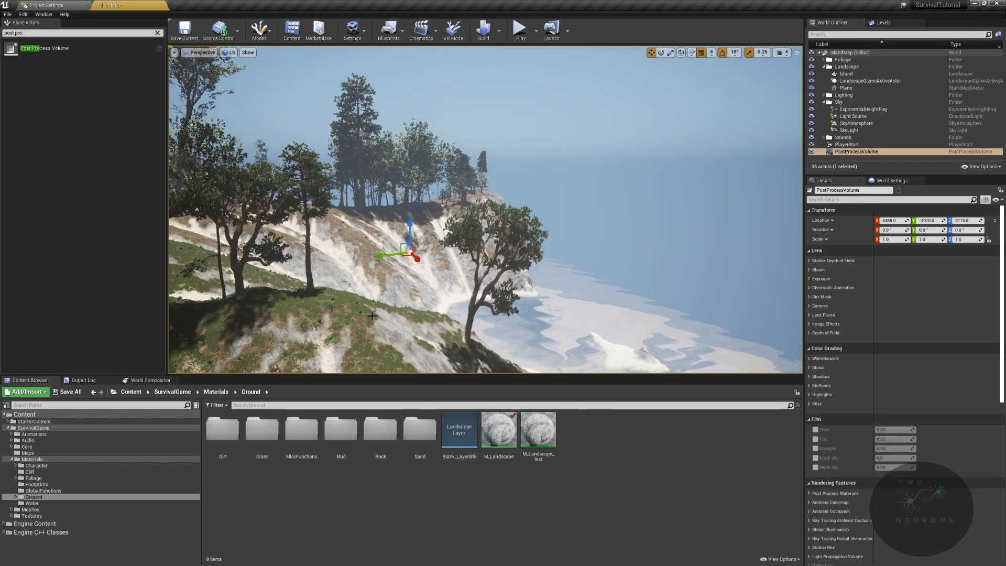
- Set the PostProcessVolume's location to X 0, Y 0 and Z 0
right_drag(660, 205, 655, 258)
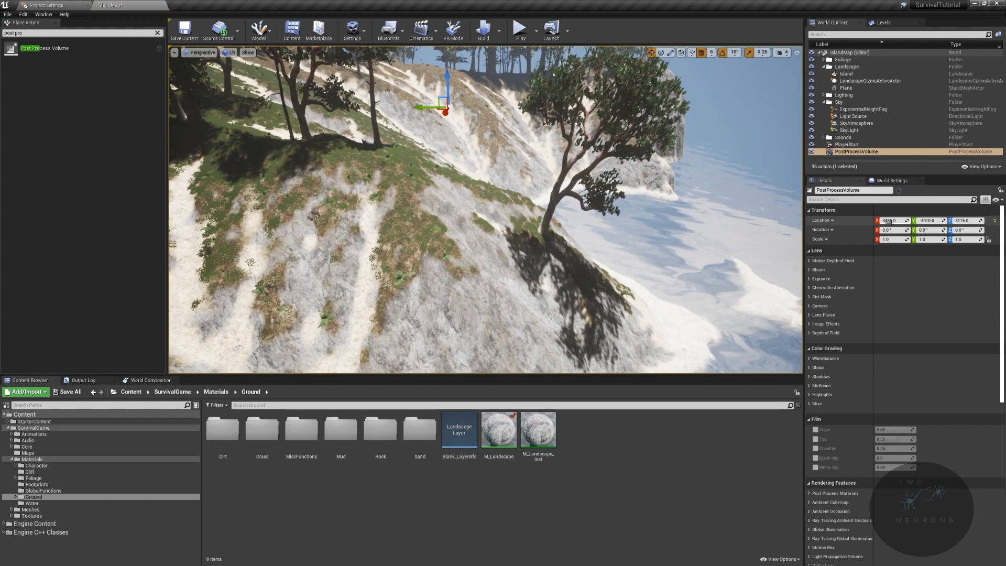
key(Tab)
text(0)
key(Return)
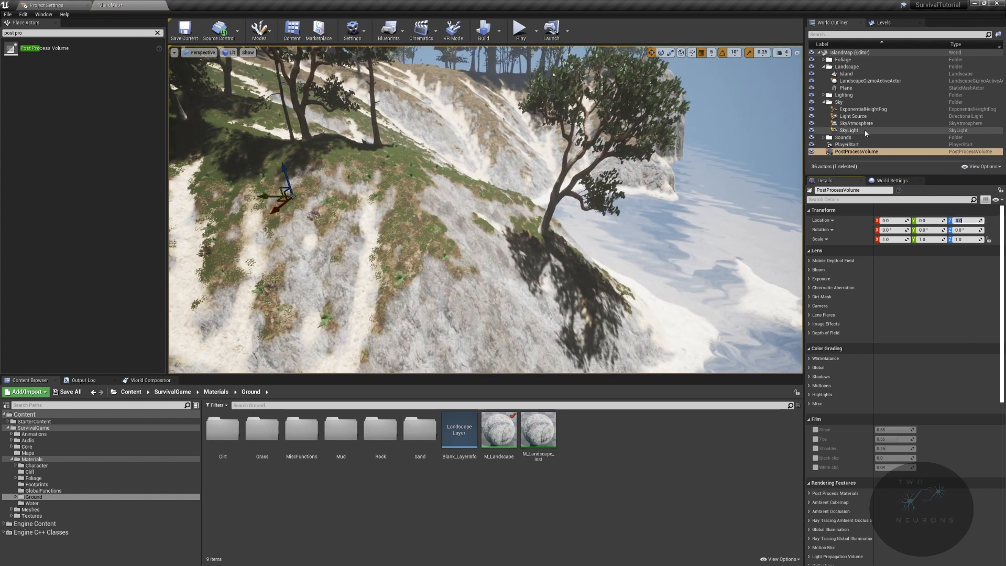
- Move the PostProcessVolume into the Lighting folder and enable its Infinite Extent (Unbound) option
drag(847, 153, 829, 92)
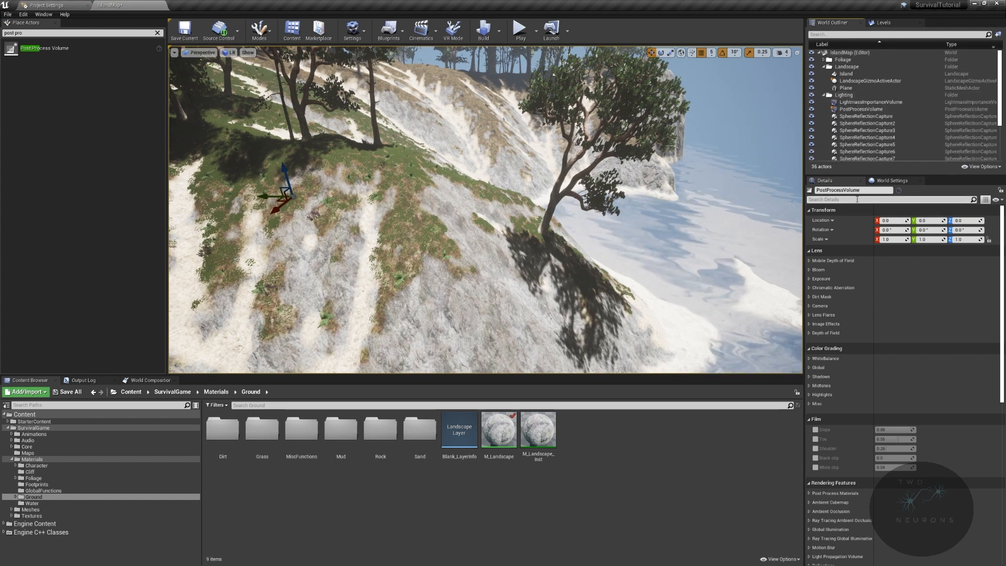
scroll(891, 392, down, 10)
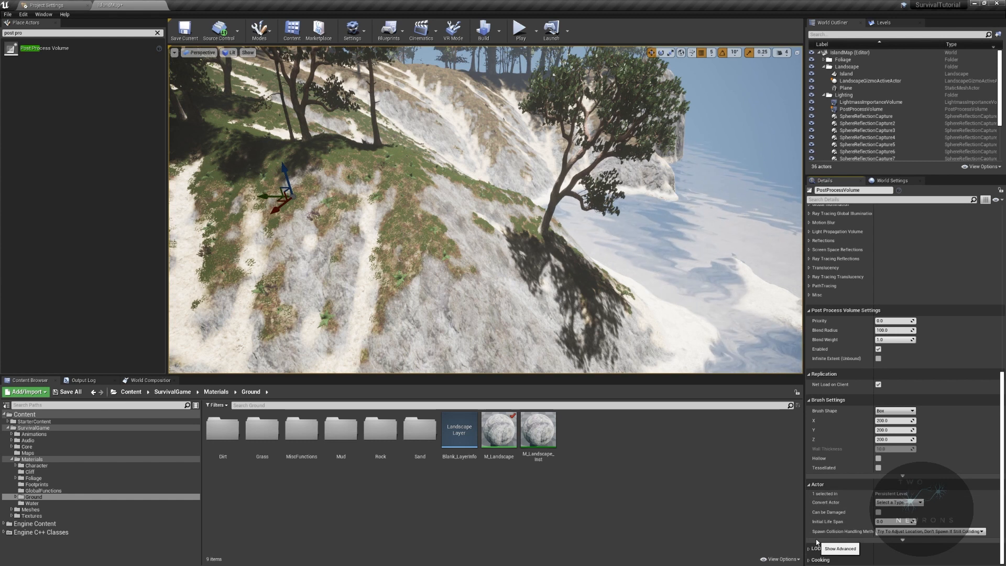
click(878, 358)
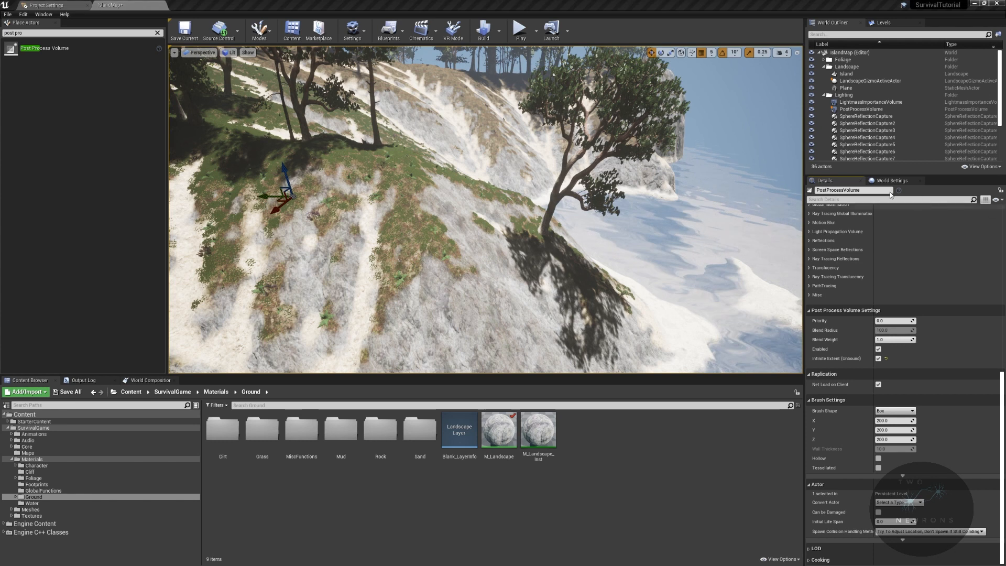
- Filter the PostProcessVolume's details for "bright" and override the exposure with Min Brightness 3.0 and Max Brightness 6.0
click(887, 199)
text(bright)
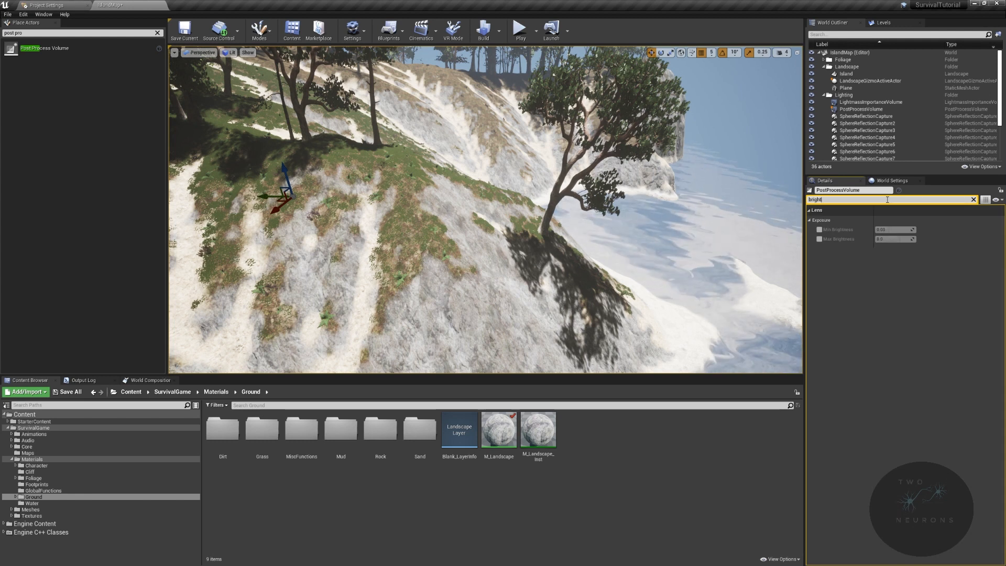
click(818, 229)
click(890, 229)
text(3)
key(Return)
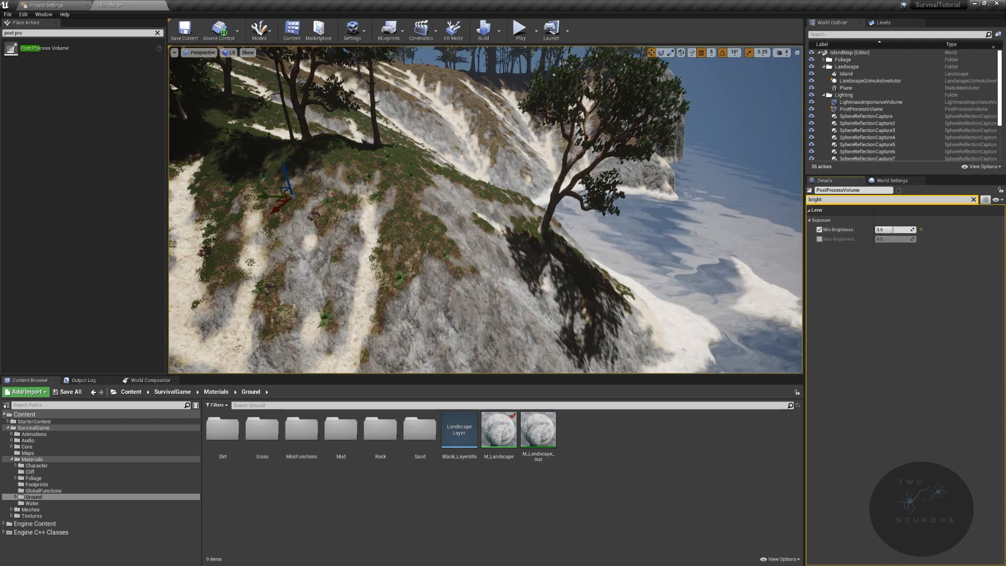
right_drag(576, 220, 642, 176)
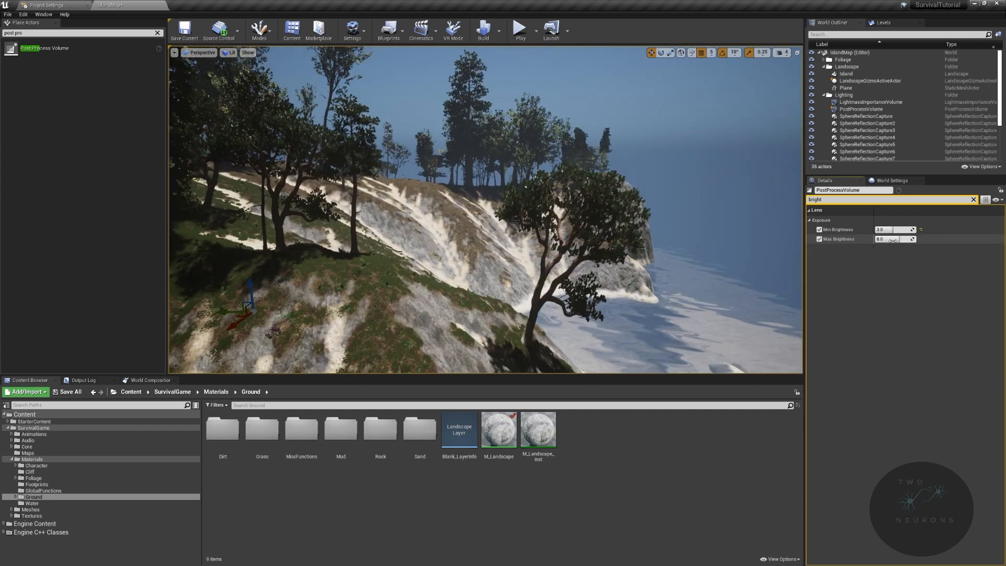
click(910, 240)
text(6)
key(Return)
- Select the SkyAtmosphere actor, focus the view on it and clear the details filter to reach its Art Direction settings
scroll(899, 149, down, 3)
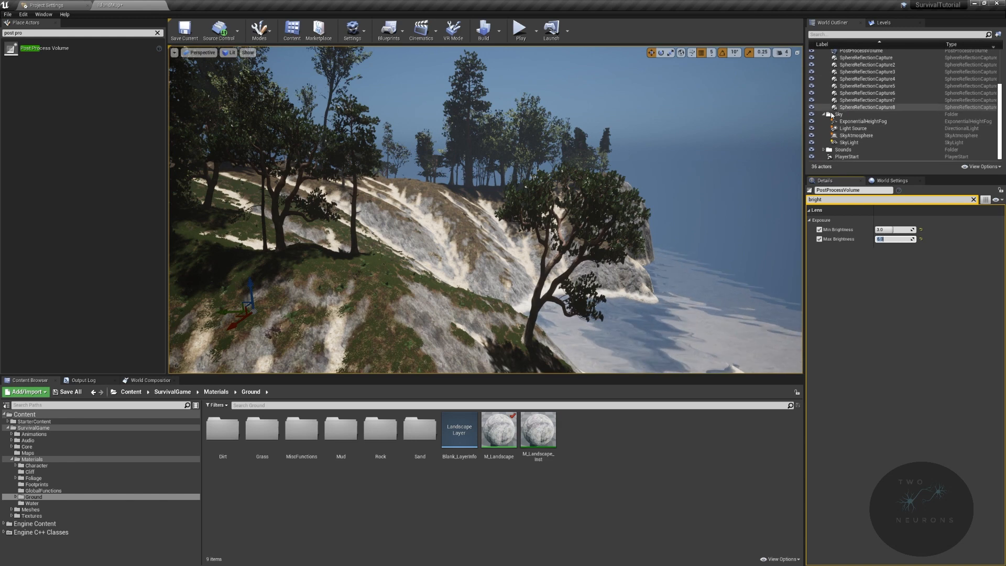
click(865, 136)
key(f)
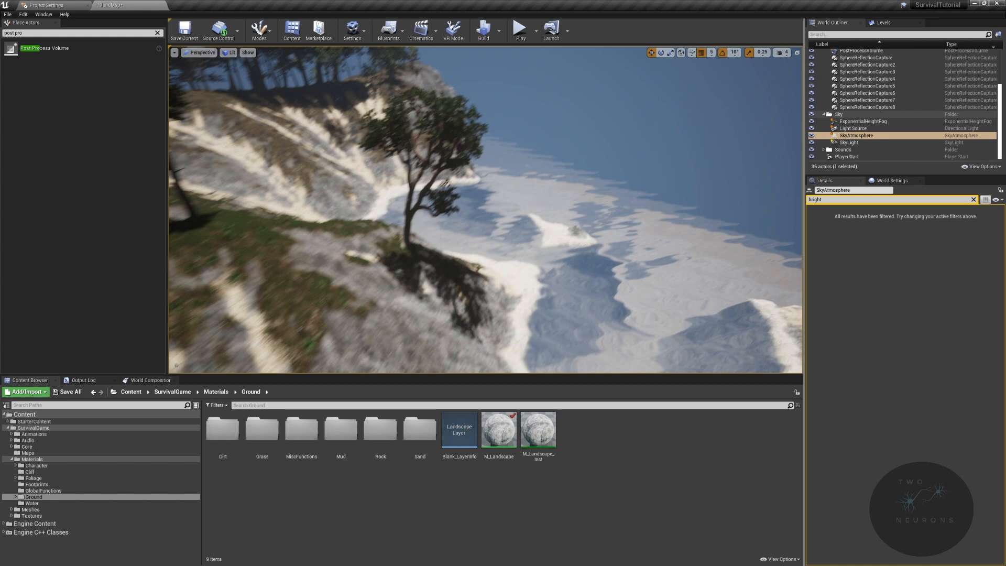
click(859, 201)
key(BackSpace)
scroll(921, 492, down, 10)
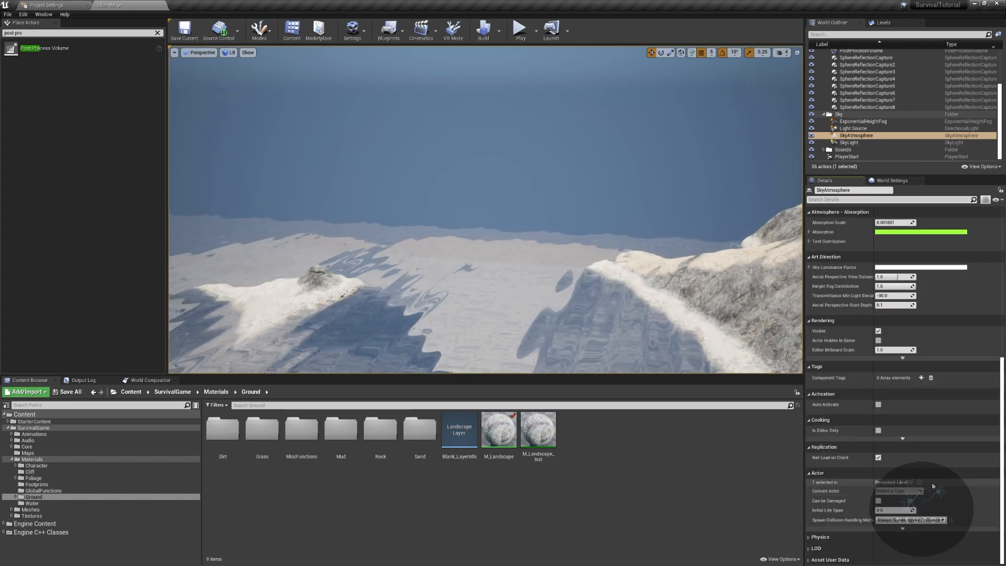
- Try a Sky Luminance Factor of R 5, G 5 and B 5 on the SkyAtmosphere
click(809, 268)
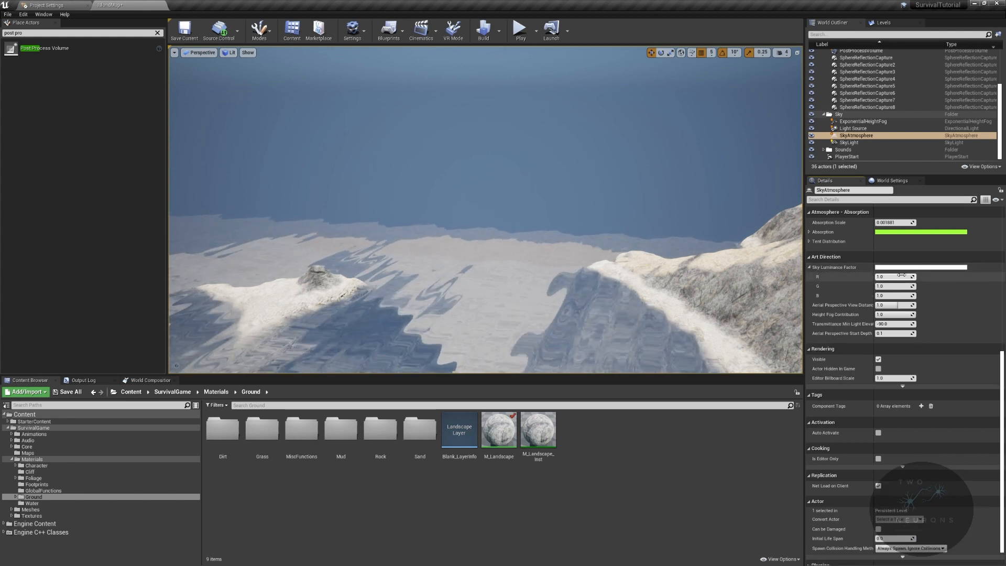
text(5)
key(Tab)
text(5)
key(Tab)
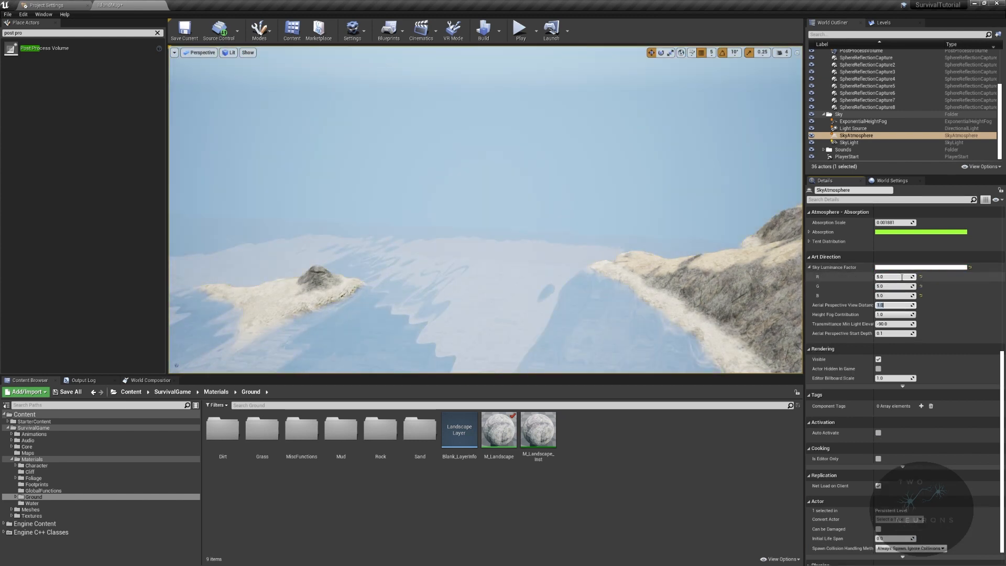
text(5)
key(Tab)
- Check the sky over the sea with the sun moved lower, and reset the Sky Luminance Factor to its default
right_drag(458, 220, 474, 146)
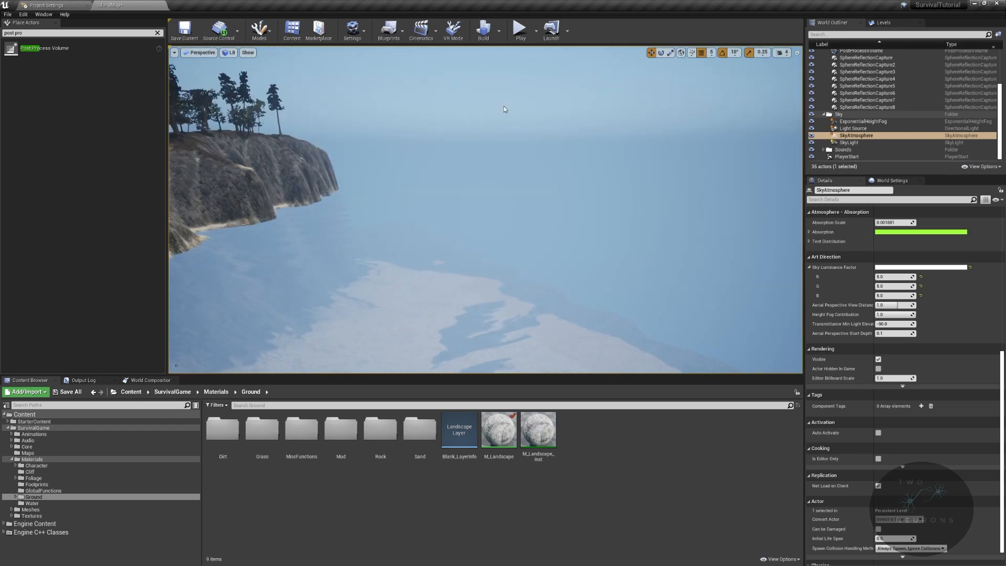
key(ctrl+l)
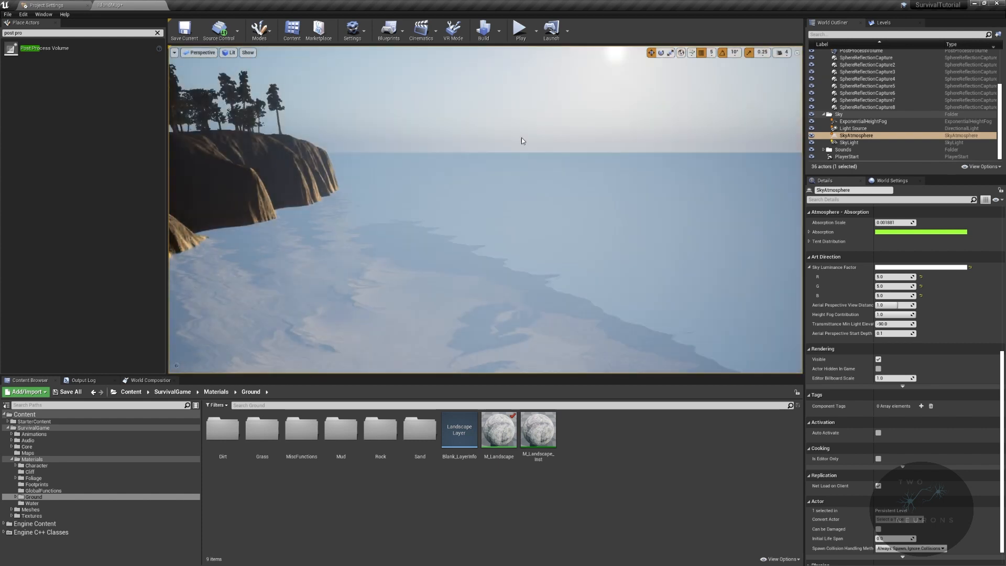
click(900, 277)
click(970, 267)
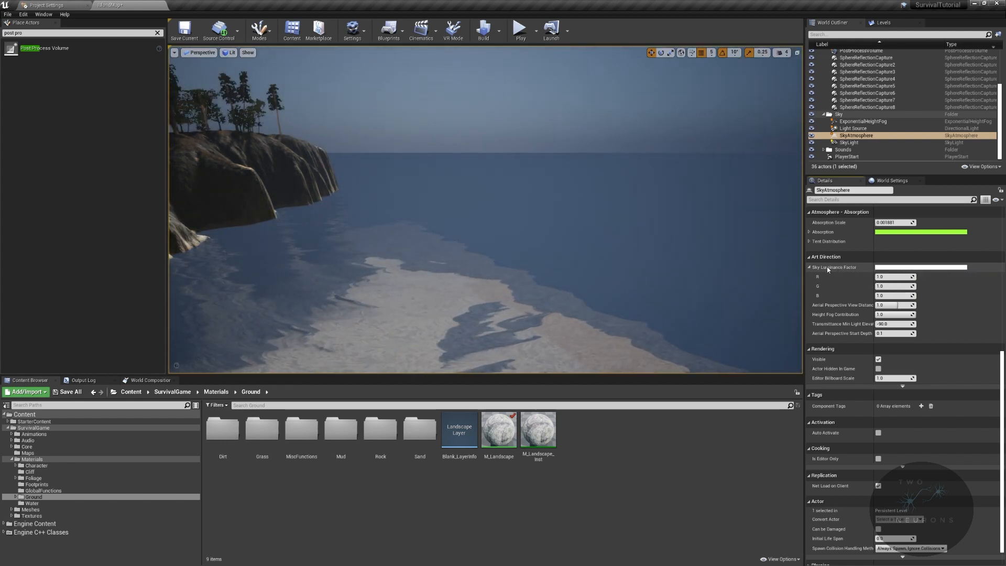
- Look at the sun and sky from the cliff, and review the SkyAtmosphere's Rayleigh and Mie settings
right_drag(628, 235, 382, 158)
key(w)
key(w)
right_drag(698, 196, 698, 225)
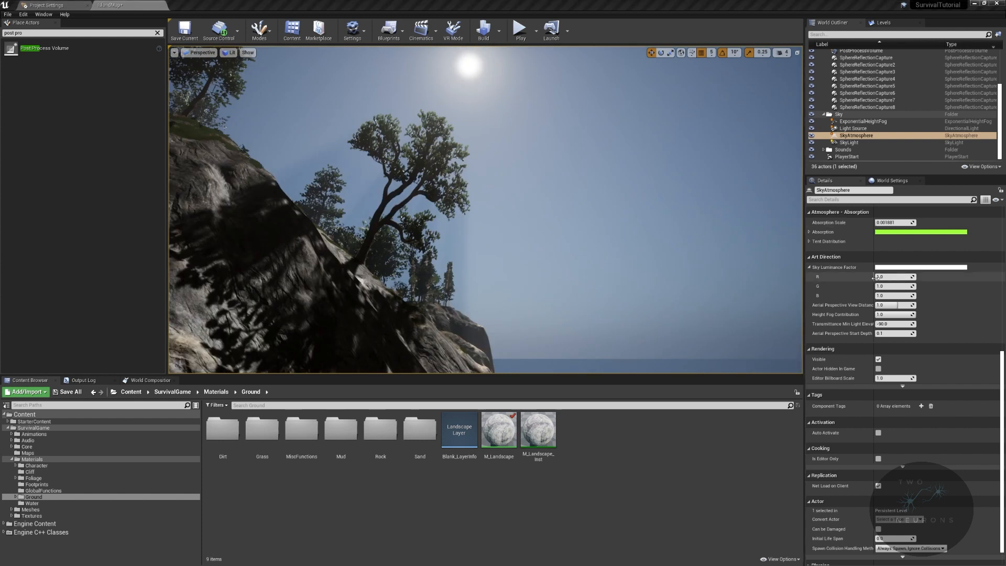
scroll(900, 314, up, 5)
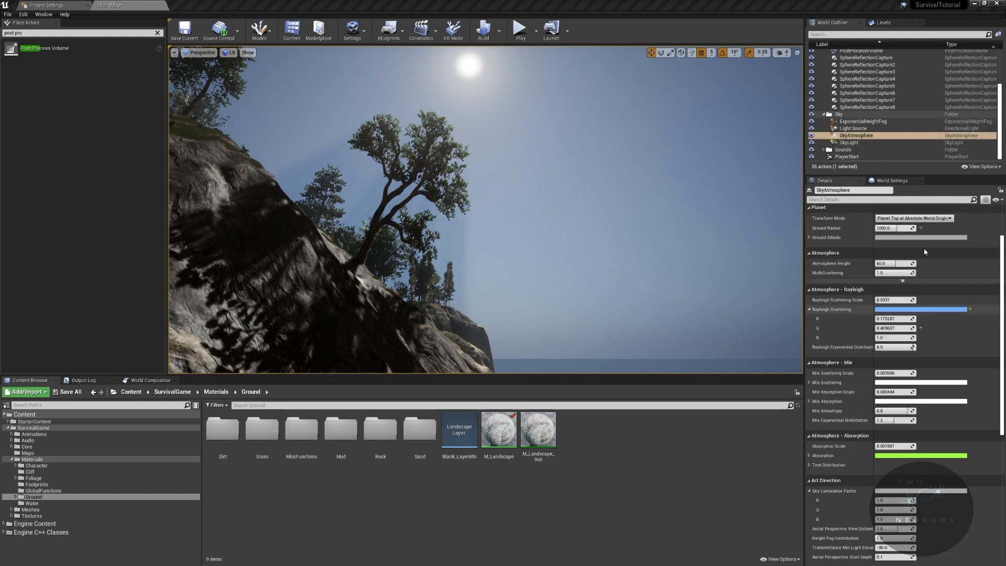
- Set the SkyAtmosphere's Atmosphere Height to 200 and check the sky over the sea
scroll(922, 247, up, 3)
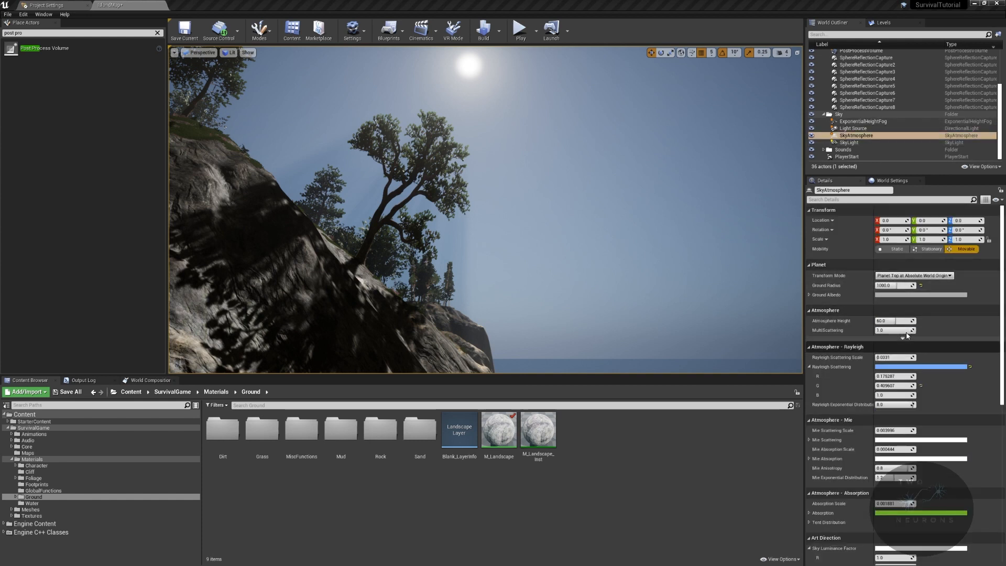
click(891, 321)
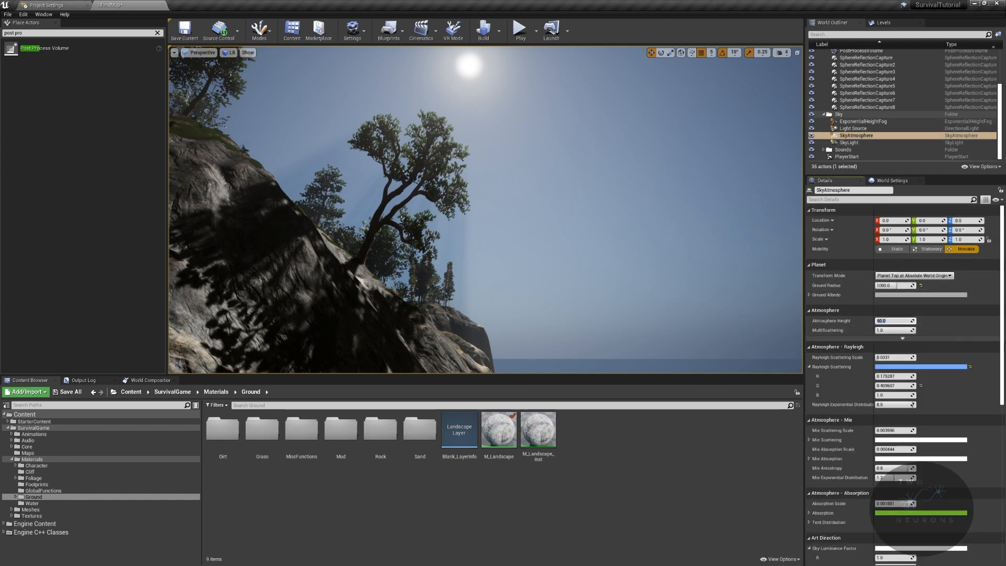
mouse_move(486, 210)
right_down()
mouse_move(559, 273)
mouse_move(543, 215)
mouse_move(611, 215)
mouse_move(514, 234)
mouse_move(438, 180)
mouse_move(488, 225)
right_up()
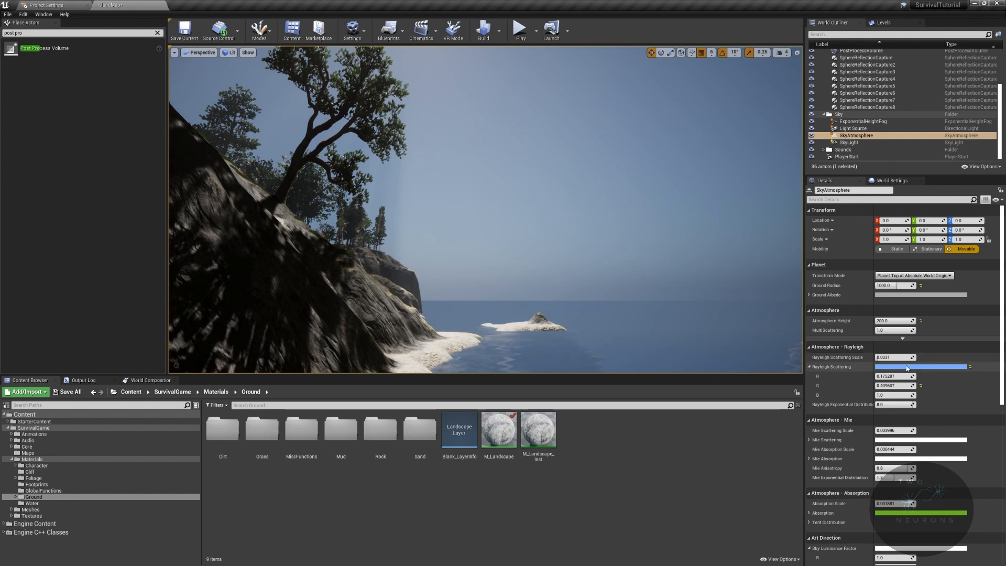
scroll(925, 424, down, 3)
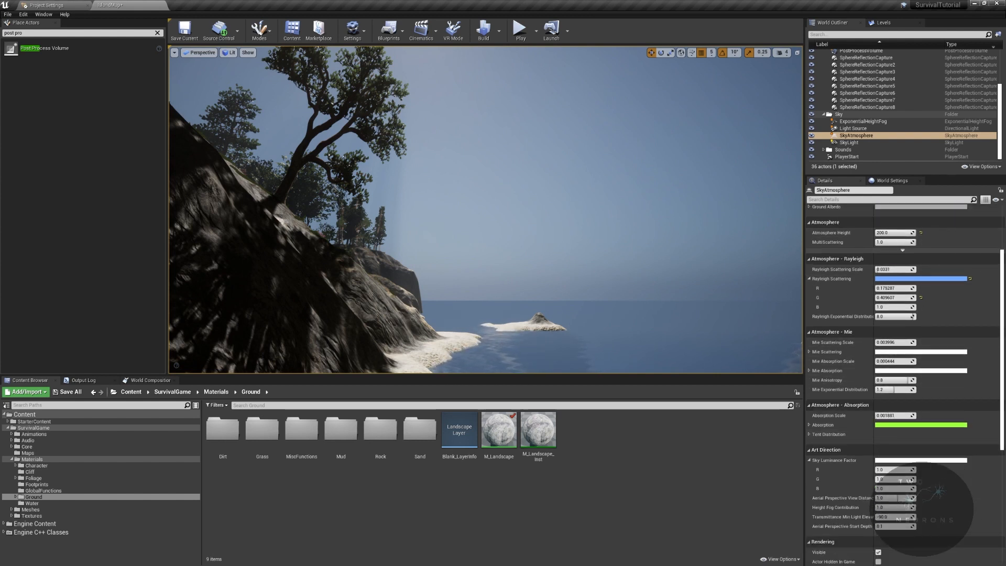
scroll(939, 406, down, 1)
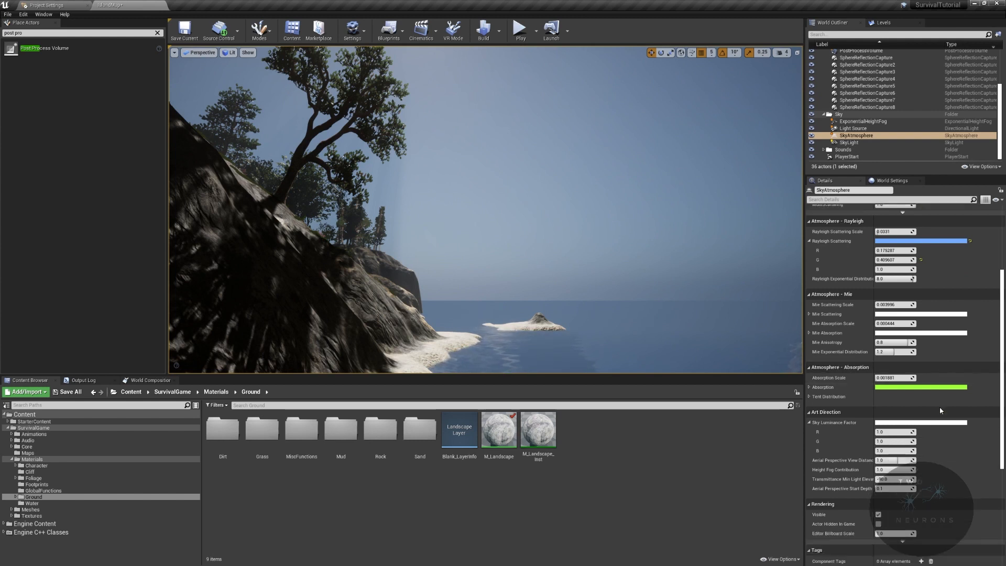
scroll(922, 432, down, 2)
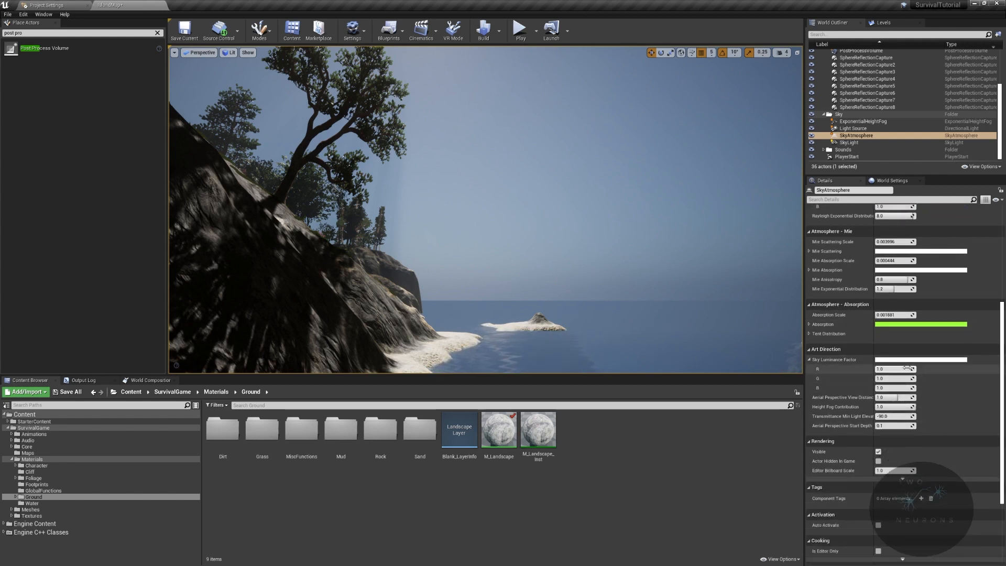
mouse_move(643, 218)
right_down()
mouse_move(629, 209)
mouse_move(652, 180)
mouse_move(544, 218)
mouse_move(639, 207)
right_up()
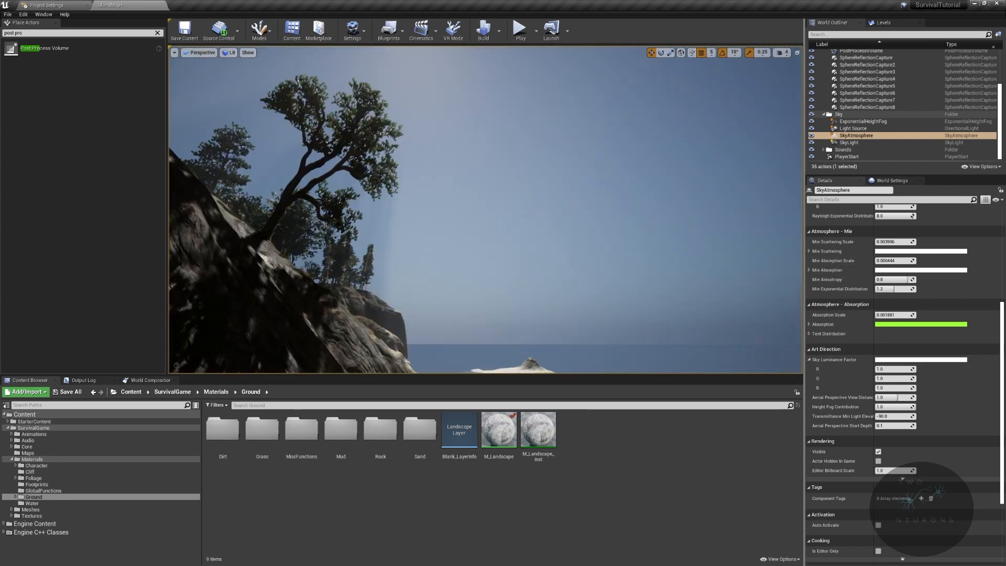
- Select the Light Source and examine its intensity, shadow, light shaft, and Atmosphere and Cloud settings
click(869, 128)
scroll(938, 322, down, 2)
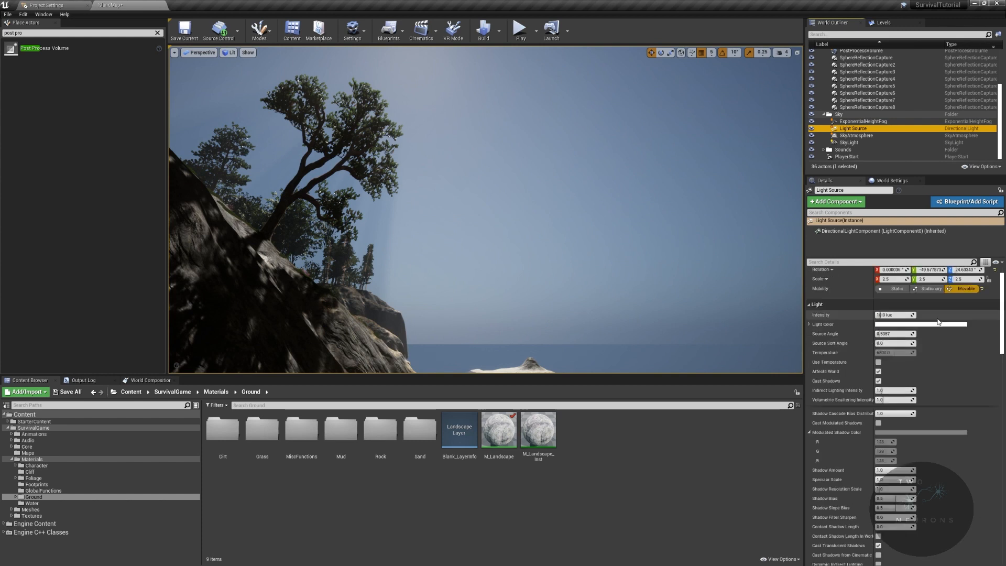
scroll(938, 322, up, 2)
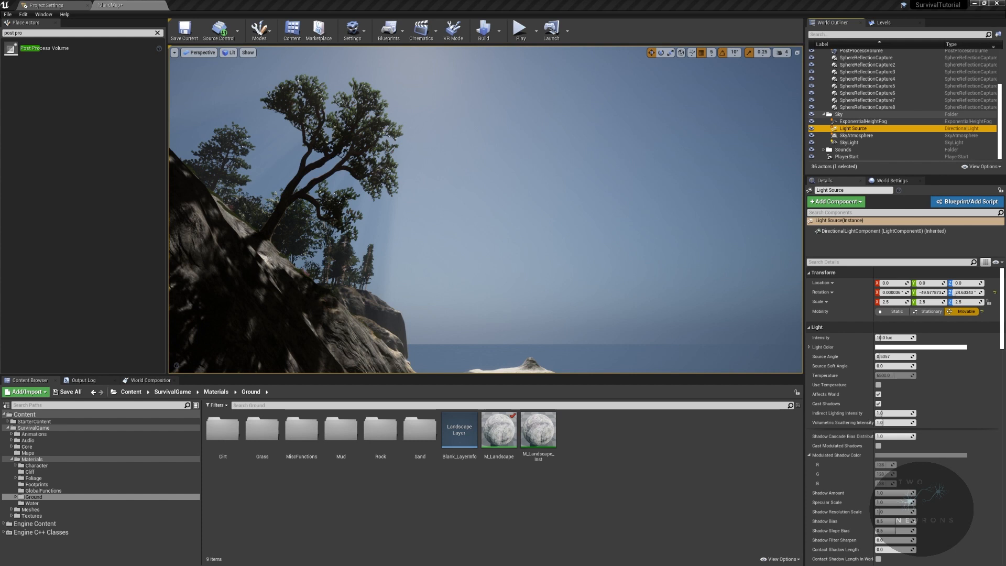
click(890, 338)
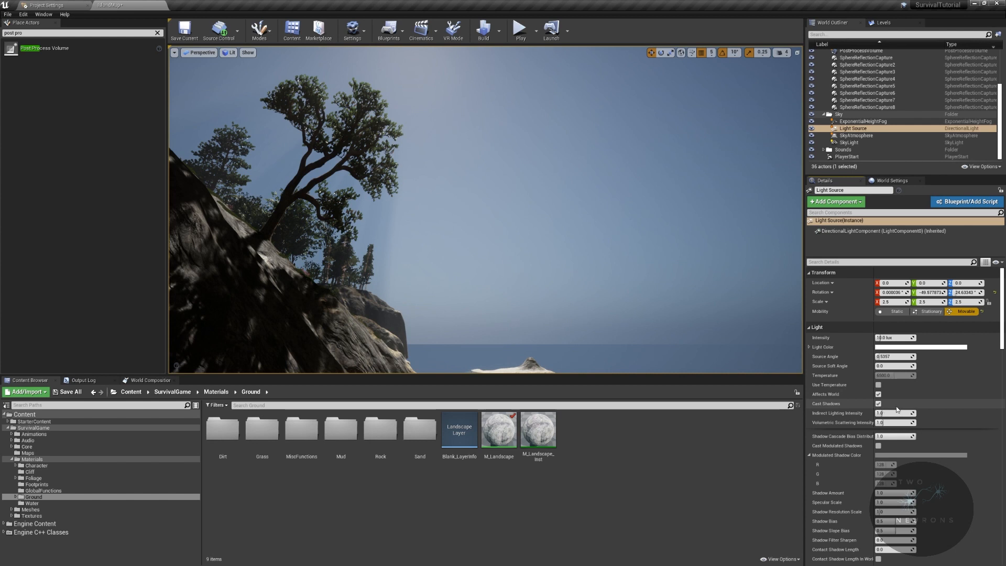
scroll(946, 414, down, 4)
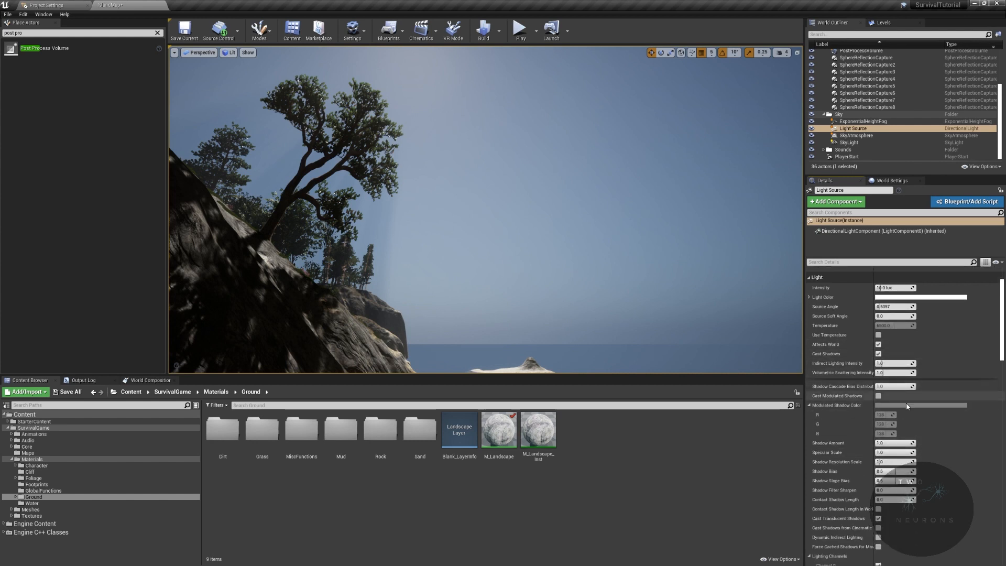
scroll(925, 437, down, 3)
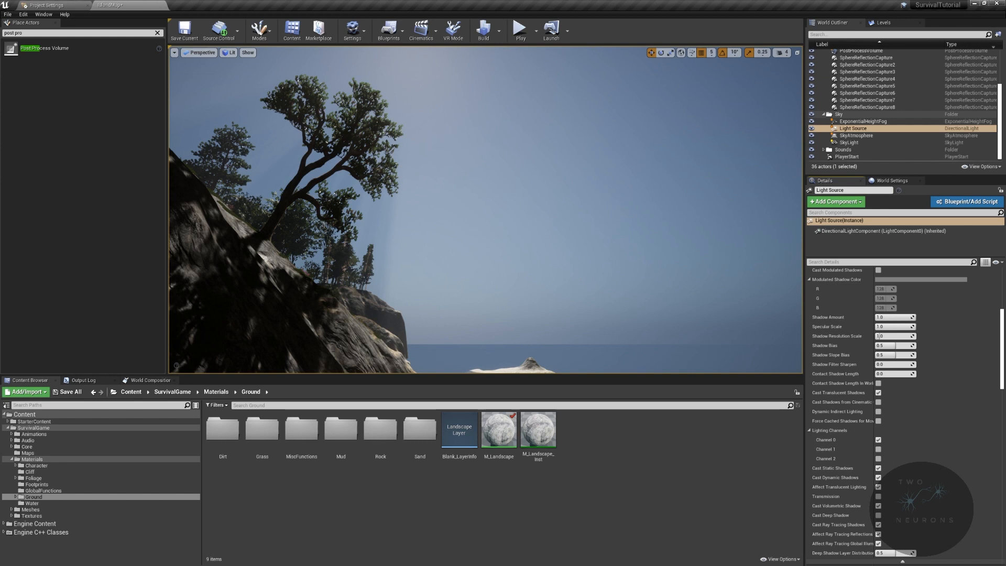
scroll(870, 488, down, 5)
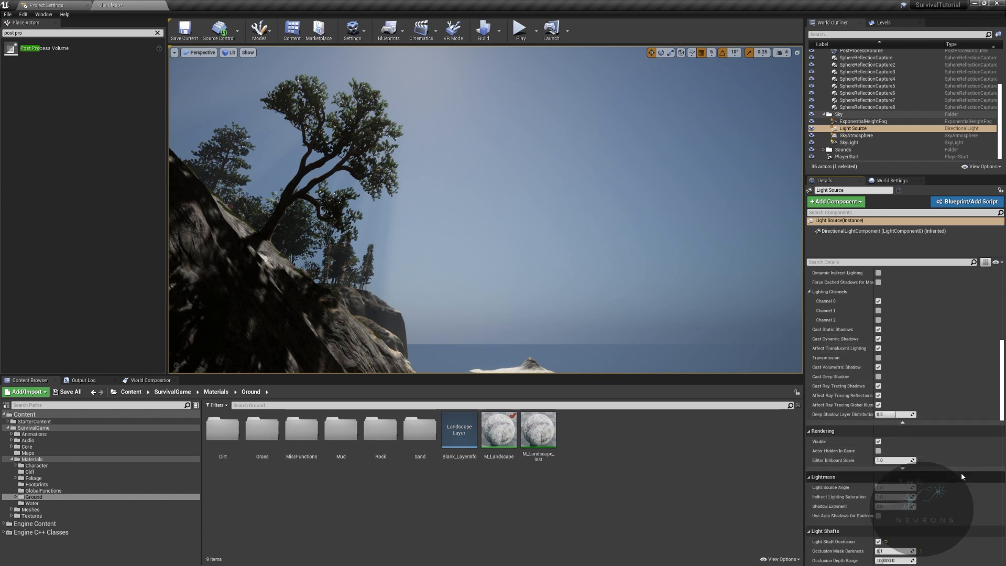
scroll(961, 473, down, 2)
scroll(954, 475, down, 3)
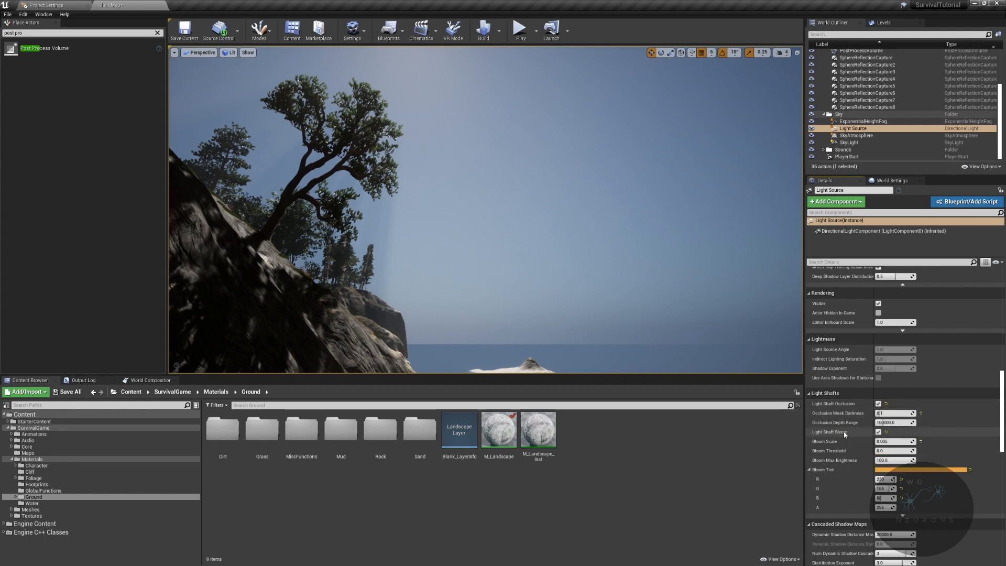
scroll(929, 511, down, 4)
scroll(923, 508, down, 2)
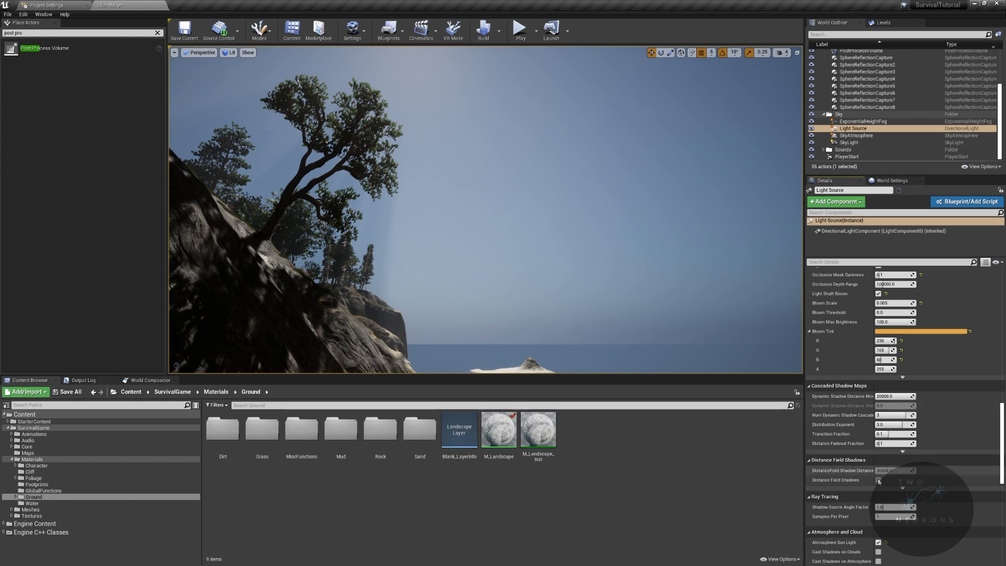
scroll(834, 471, down, 3)
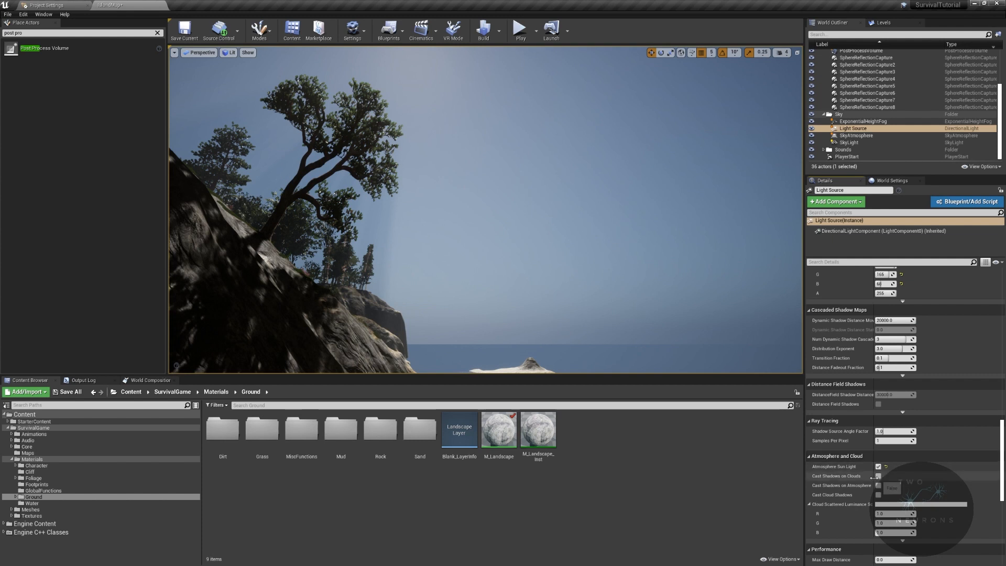
- Enable Cast Shadows on Clouds and Cast Shadows on Atmosphere for the Light Source, and check the shoreline
right_drag(714, 276, 714, 276)
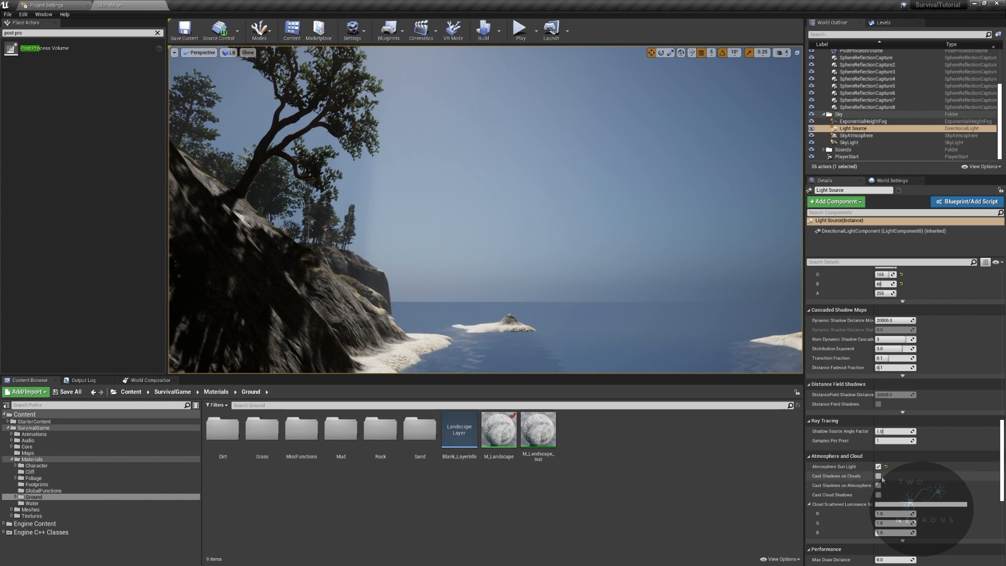
right_drag(715, 283, 715, 282)
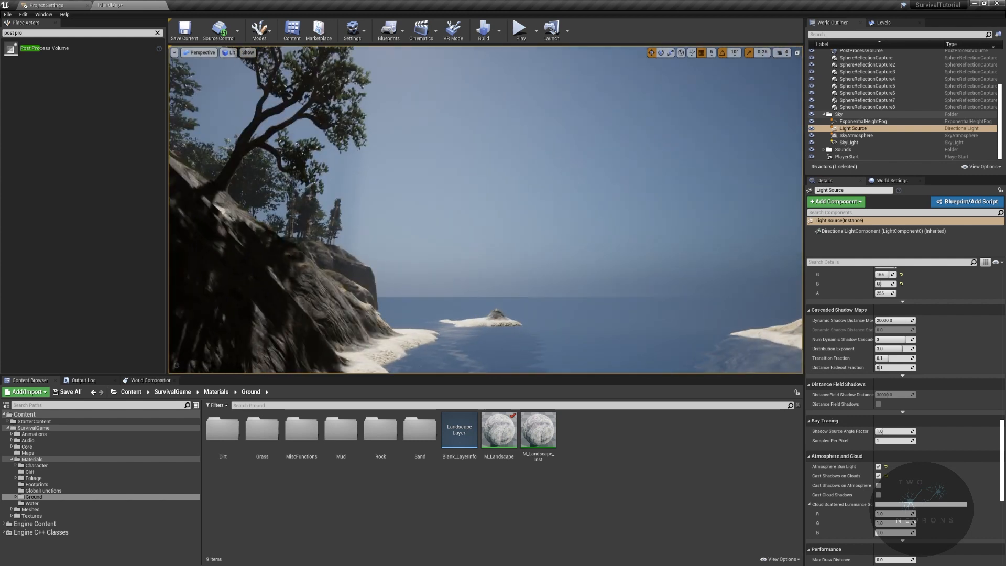
click(878, 487)
right_drag(715, 283, 681, 272)
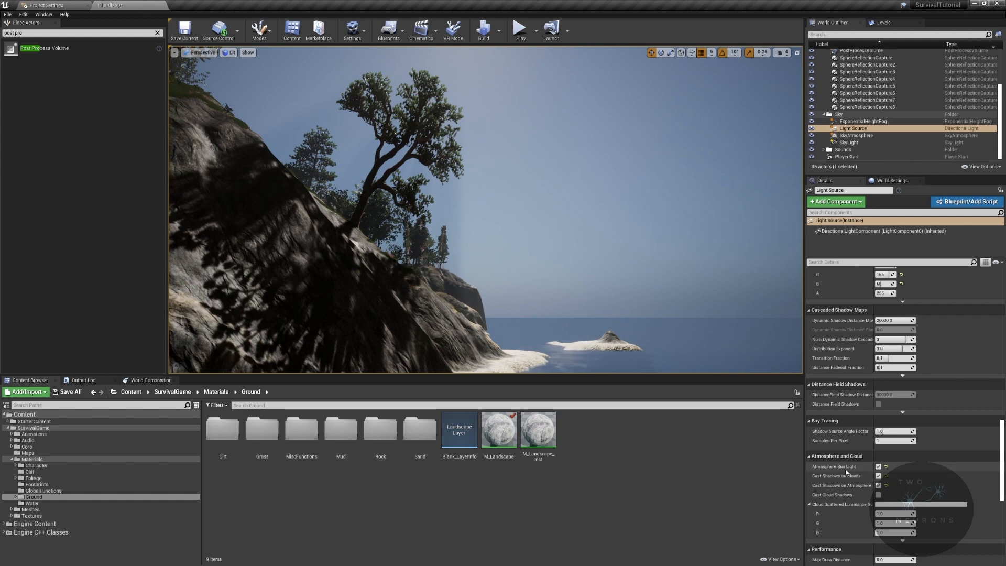
- Toggle the Light Source's Atmosphere Sun Light off and back on to compare the scene, with Cast Cloud Shadows enabled
click(879, 468)
right_drag(563, 202, 628, 244)
key(ctrl+z)
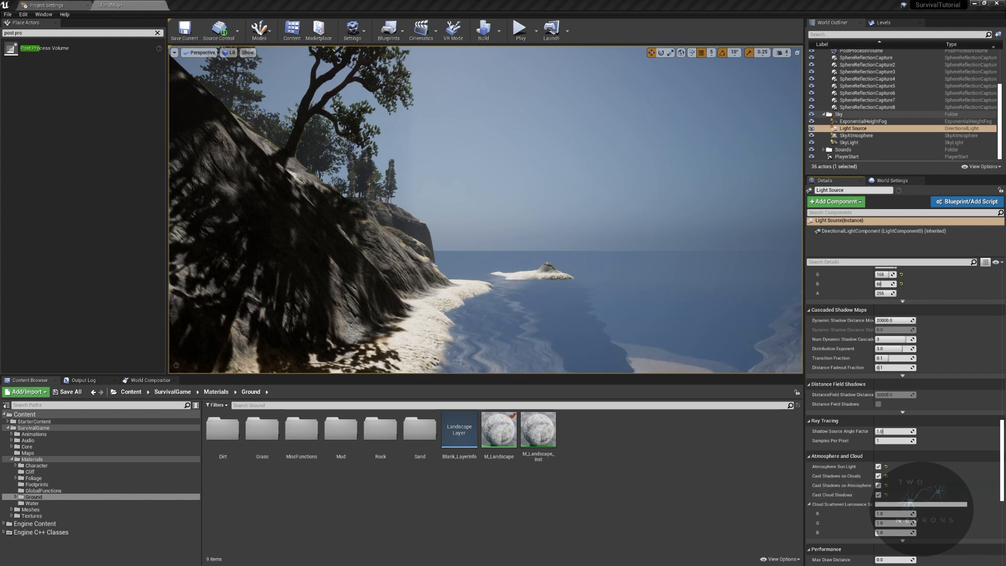
- Select the ExponentialHeightFog and examine its Second Fog Data, Directional Inscattering and Volumetric Fog settings against the view of the horizon
click(863, 121)
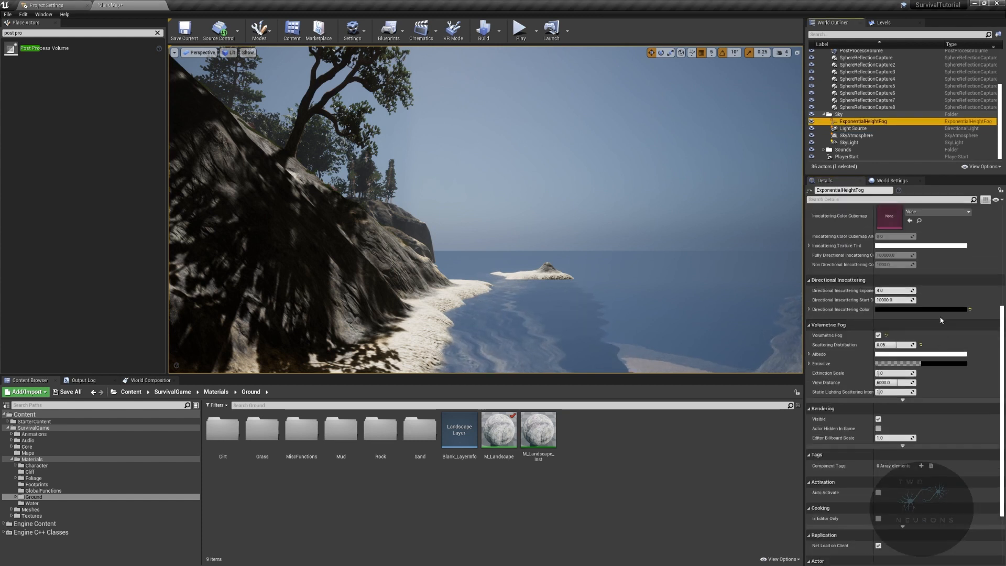
scroll(941, 319, up, 5)
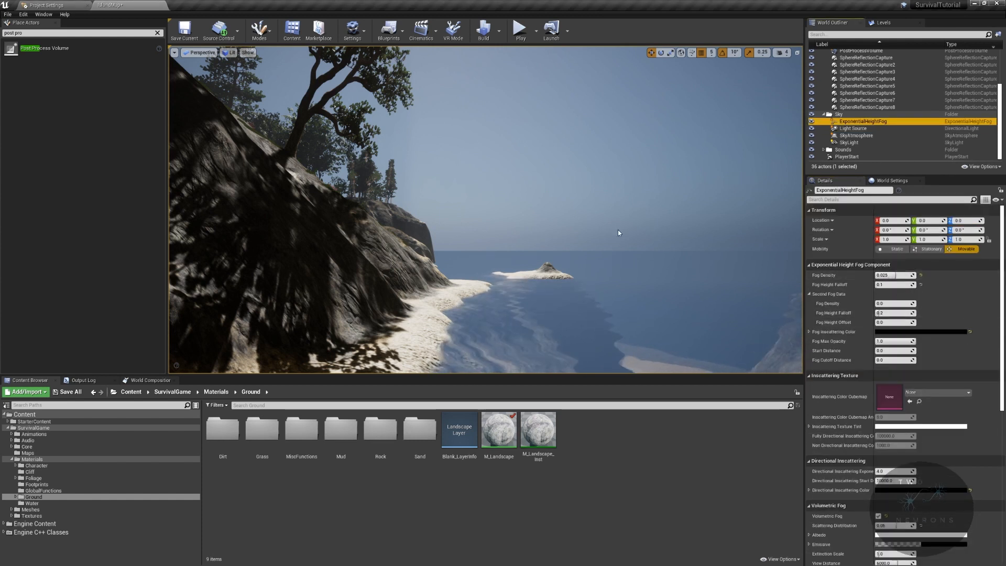
right_drag(618, 233, 607, 220)
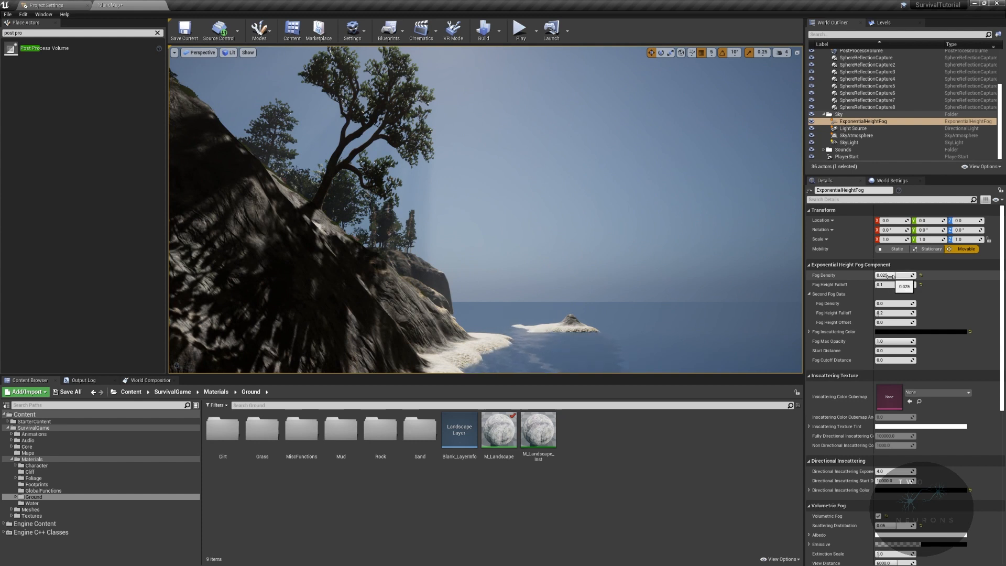
click(810, 294)
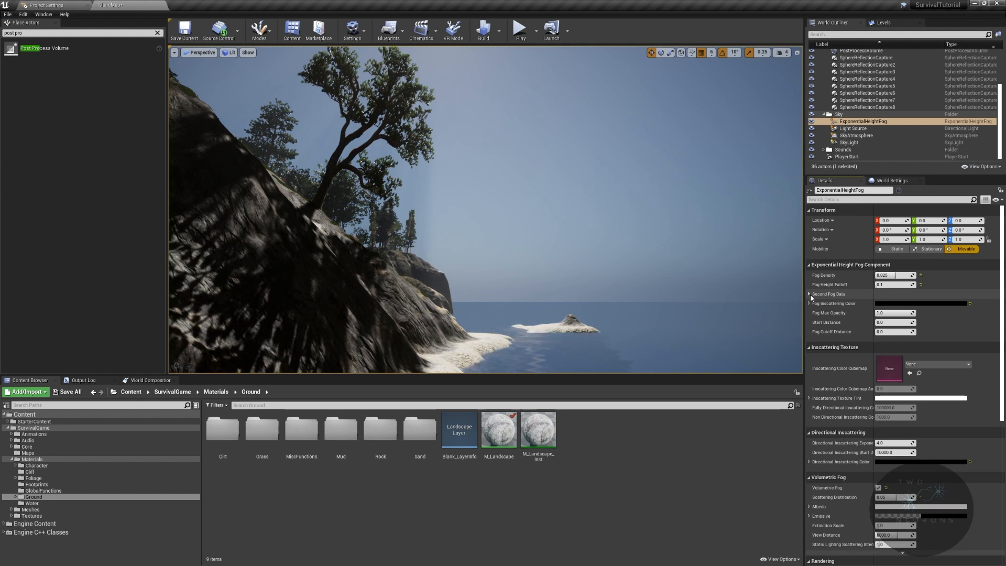
click(810, 294)
right_drag(660, 251, 704, 265)
click(809, 295)
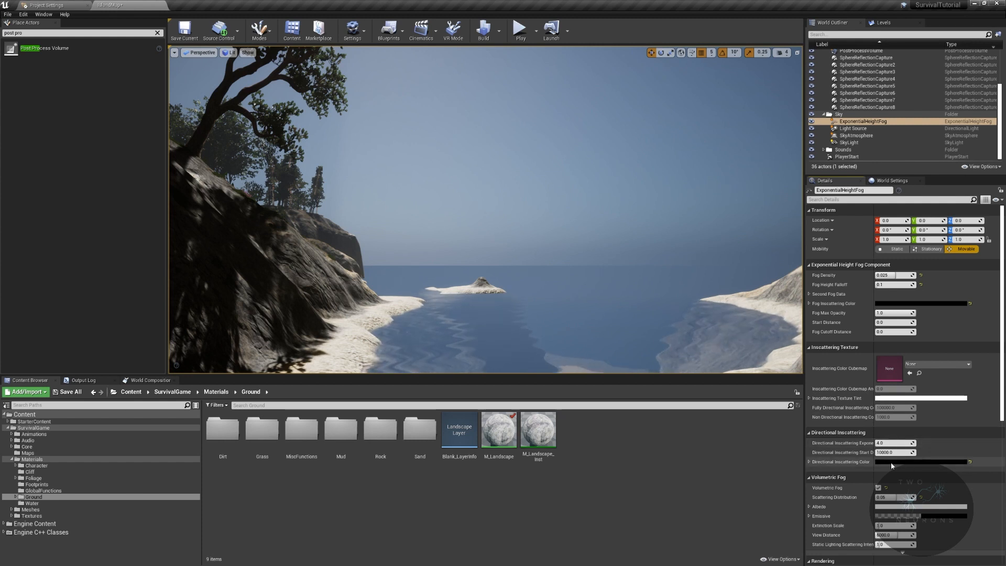
scroll(903, 463, down, 5)
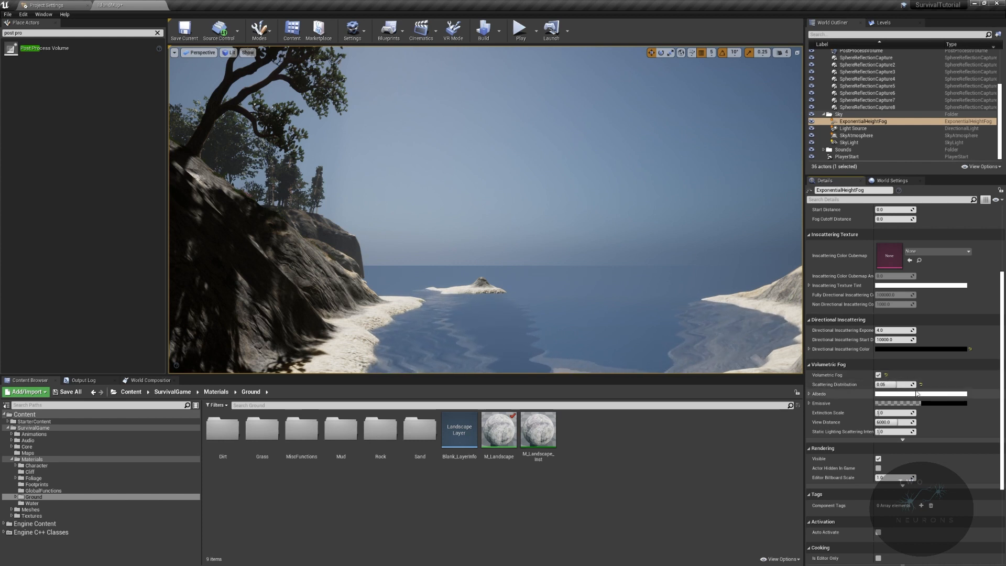
right_drag(655, 235, 529, 184)
right_drag(571, 211, 597, 257)
right_drag(571, 211, 597, 231)
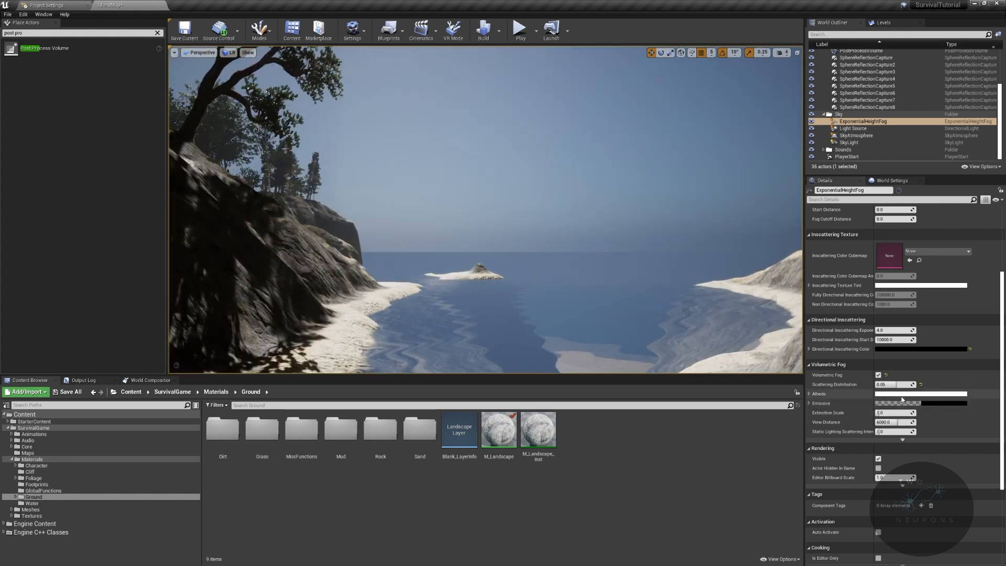
scroll(910, 451, down, 5)
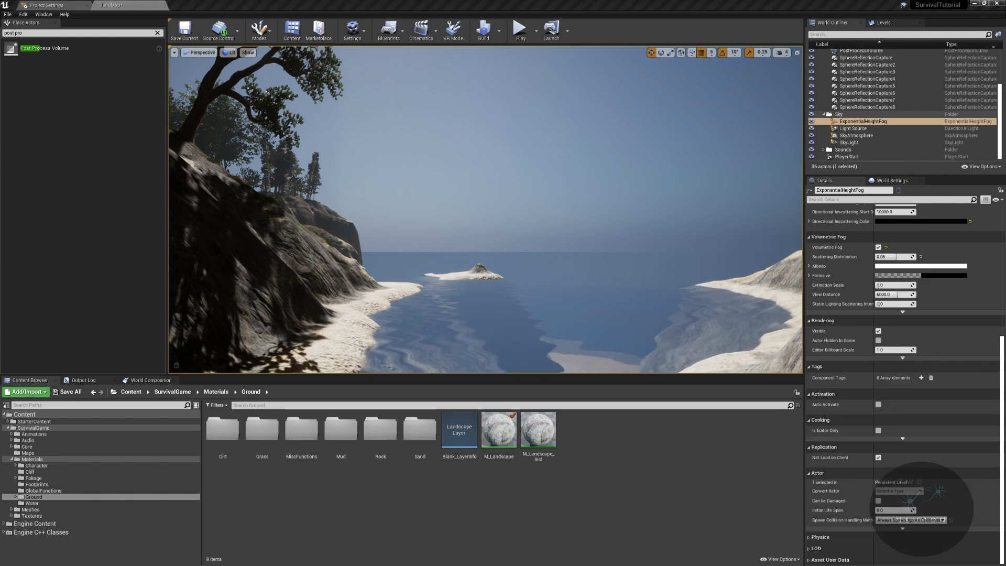
- Select the SkyLight and review its light, ambient occlusion, and Atmosphere and Cloud settings
click(859, 141)
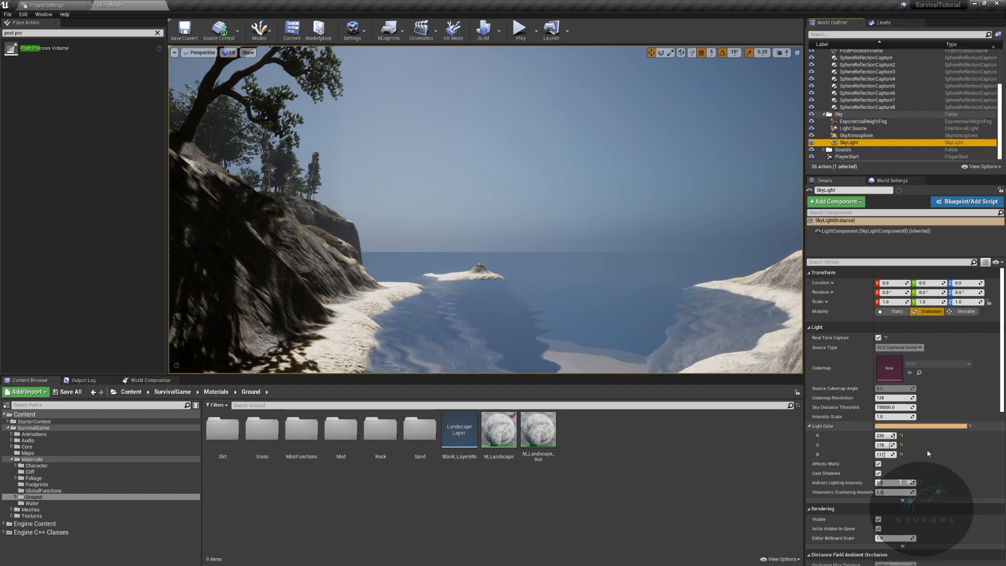
scroll(926, 449, down, 6)
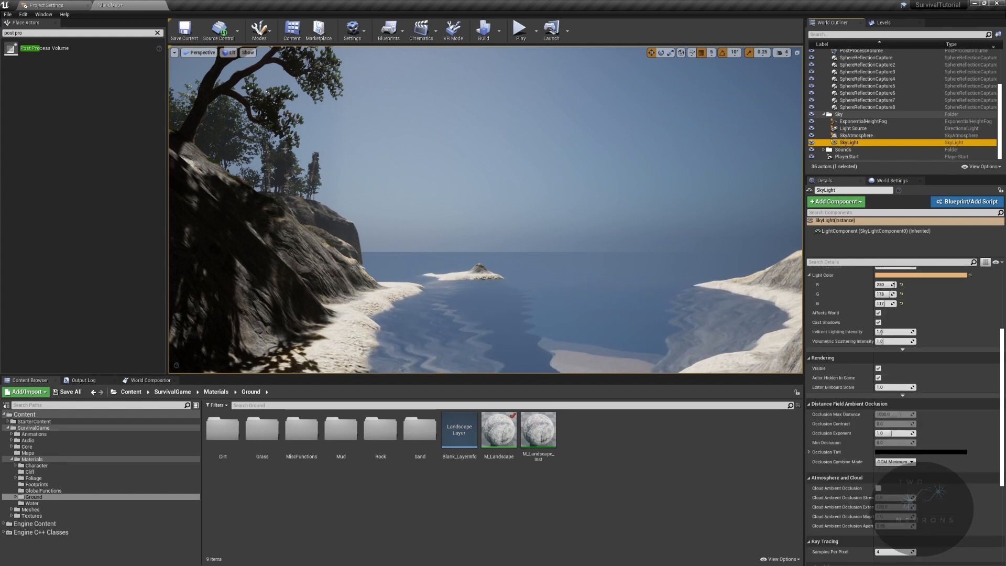
scroll(905, 408, down, 5)
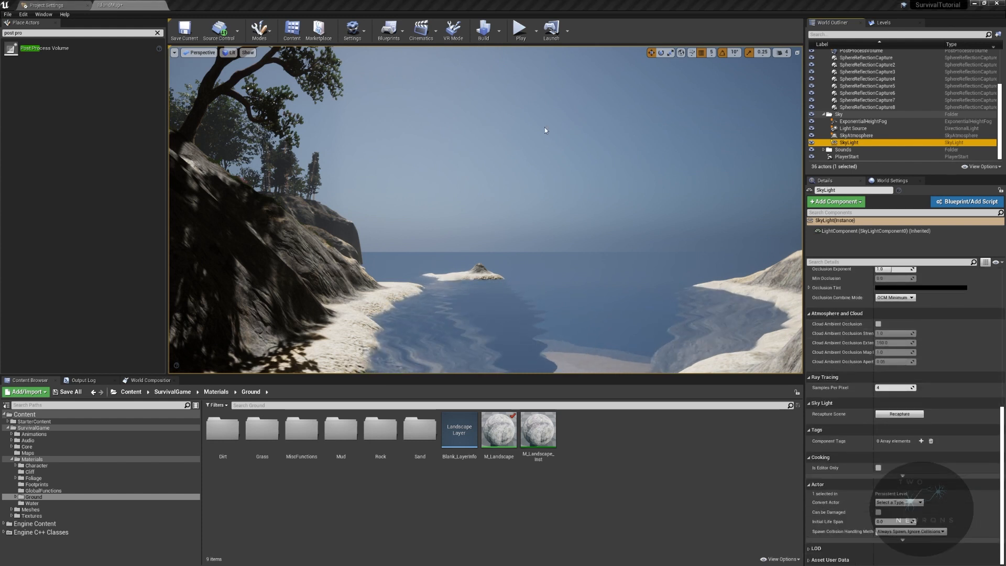
- Search the placeable actors for "volumetric", place a Volumetric Cloud in the level, and view its clouds and settings
mouse_move(602, 147)
right_down()
mouse_move(498, 162)
mouse_move(560, 126)
mouse_move(603, 148)
right_up()
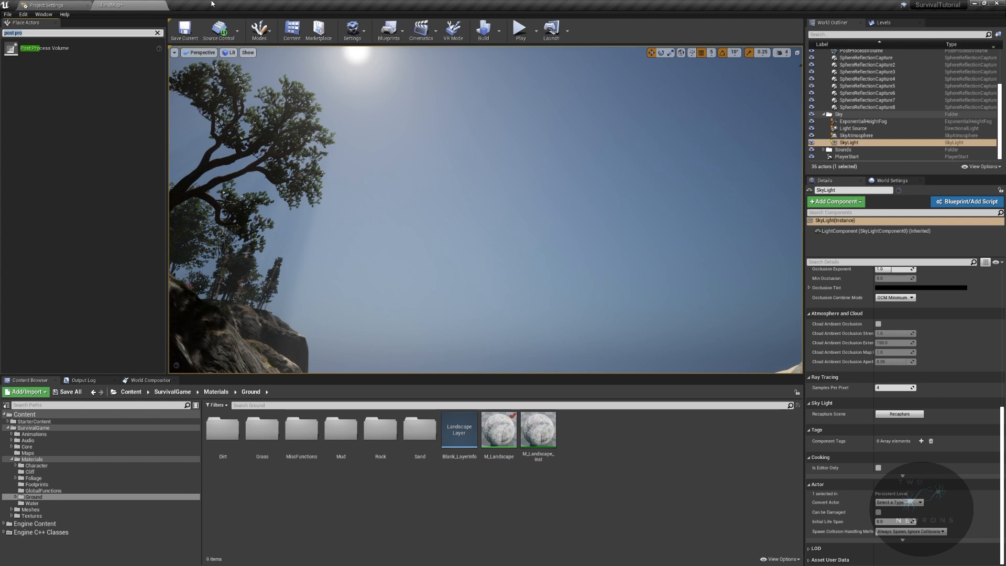
key(BackSpace)
text(volumetric)
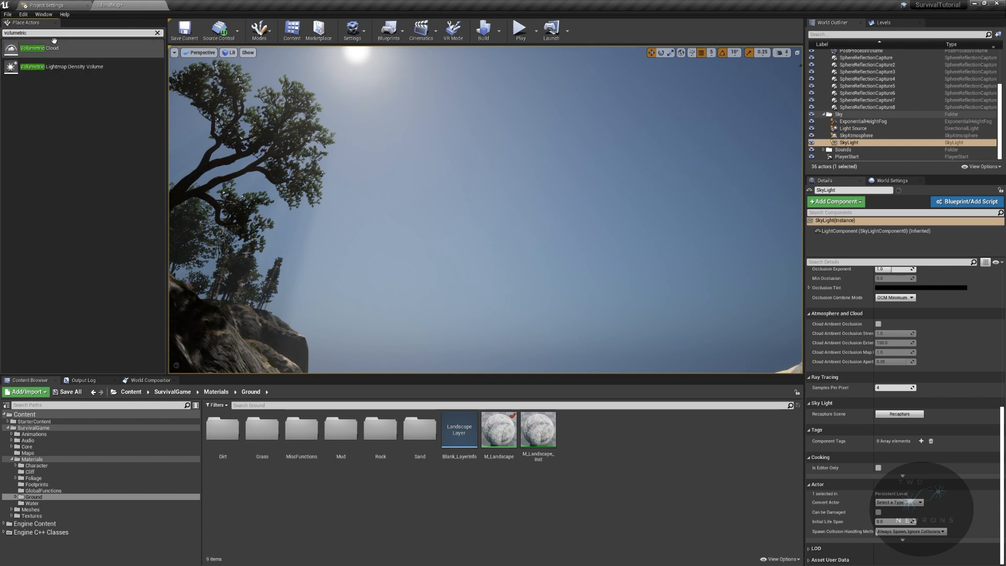
drag(102, 48, 474, 203)
right_drag(478, 236, 628, 215)
mouse_move(534, 226)
right_down()
mouse_move(529, 210)
mouse_move(533, 227)
right_up()
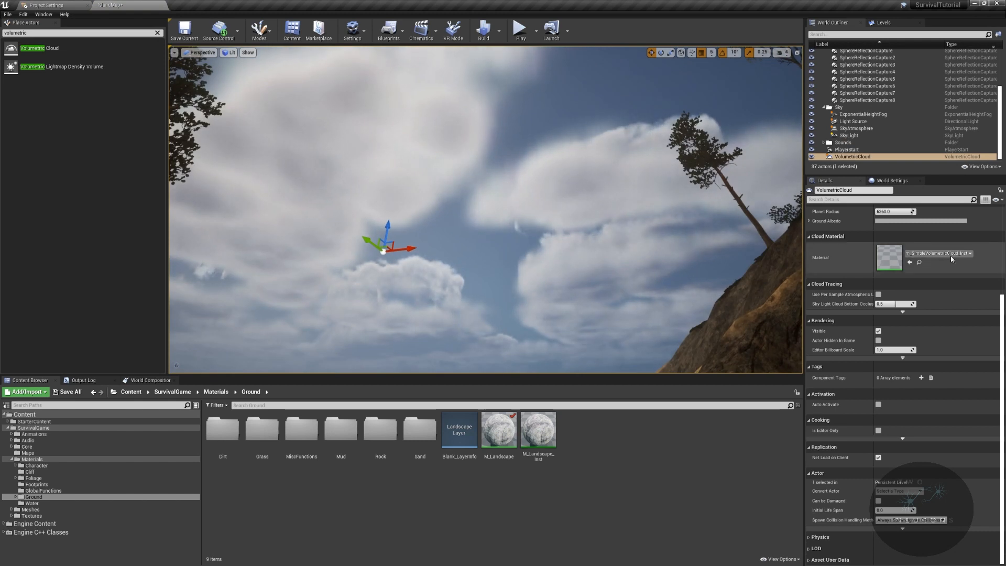
scroll(922, 284, up, 2)
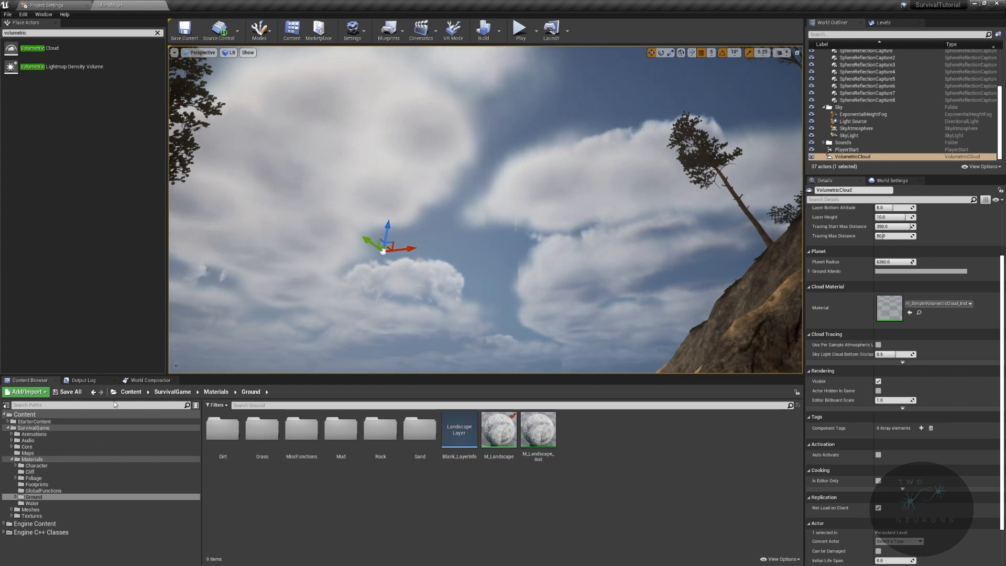
- Locate the Volumetric Cloud's material instance m_SimpleVolumetricCloud_Inst in the engine content's EngineSky/VolumetricClouds folder
click(3, 524)
scroll(27, 529, down, 7)
scroll(47, 529, down, 5)
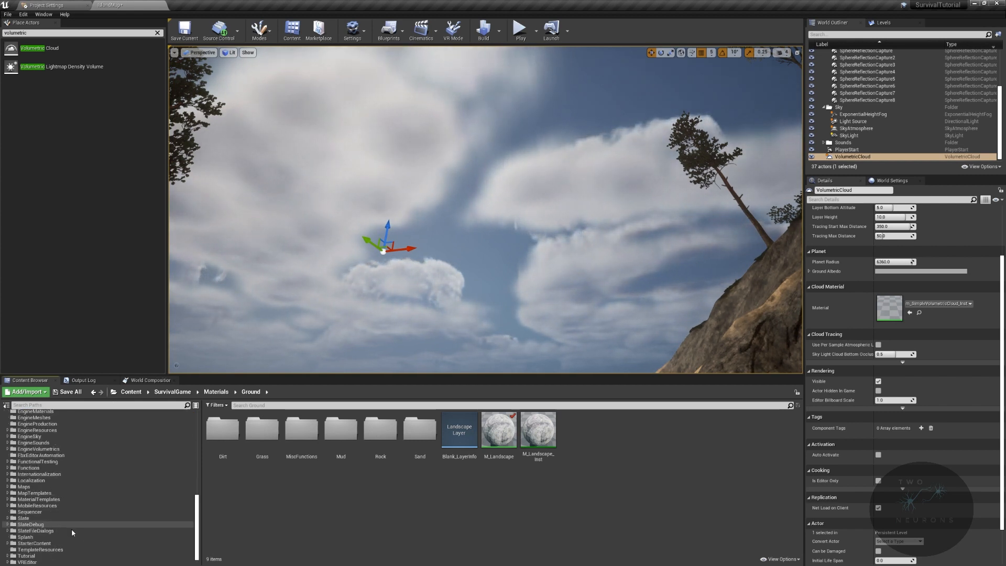
click(919, 313)
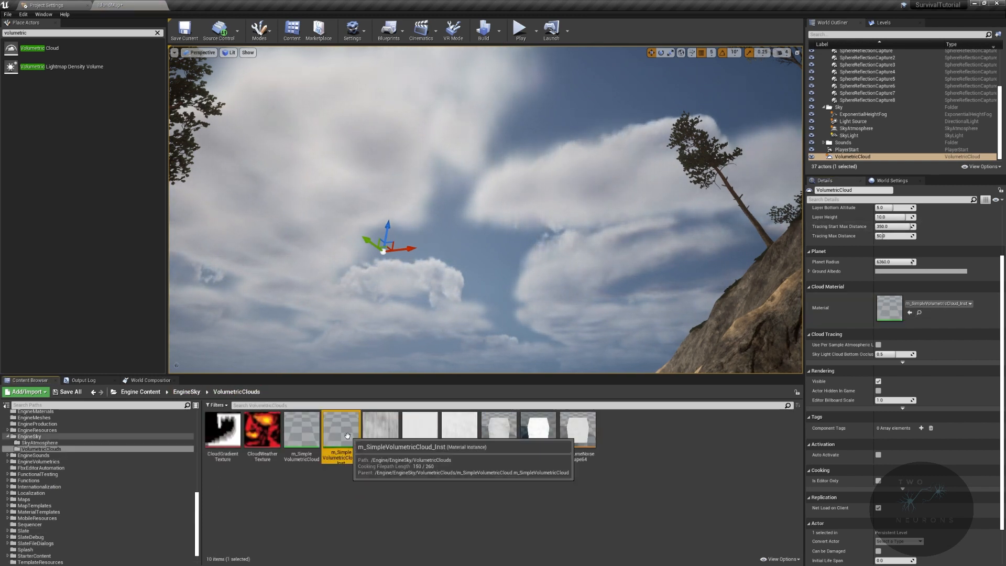
mouse_move(338, 434)
mouse_down()
mouse_move(873, 329)
mouse_move(329, 480)
mouse_move(343, 434)
mouse_up()
- Collapse the EngineSky and Engine Content folders and return to the project's SurvivalGame folder
scroll(65, 495, up, 5)
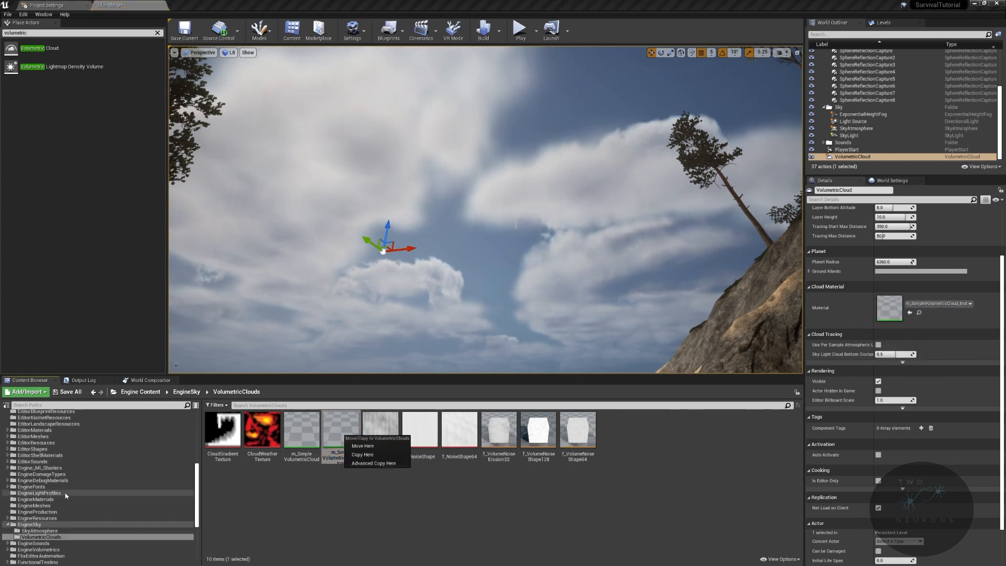
click(9, 526)
scroll(21, 521, up, 10)
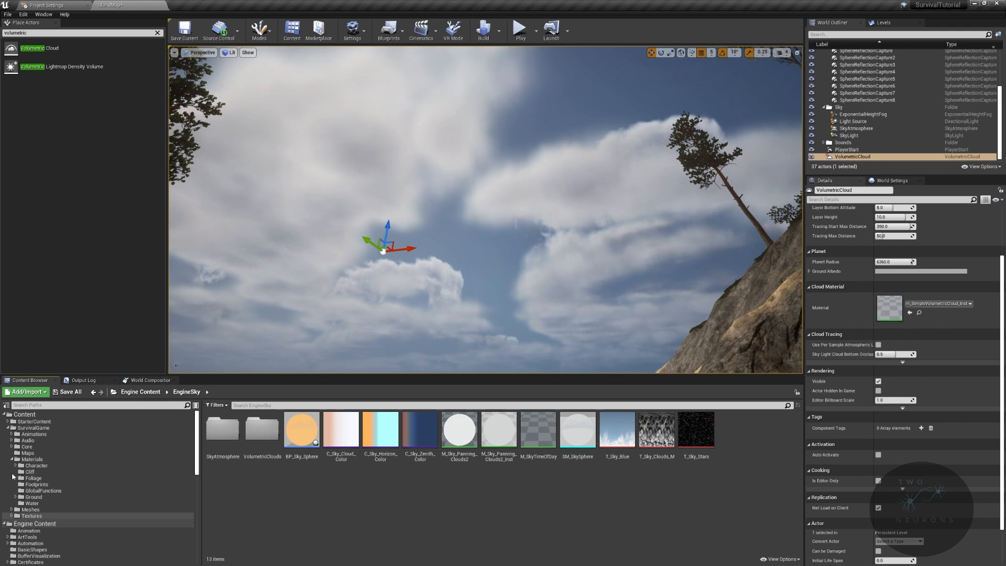
double_click(6, 524)
right_drag(325, 272, 472, 288)
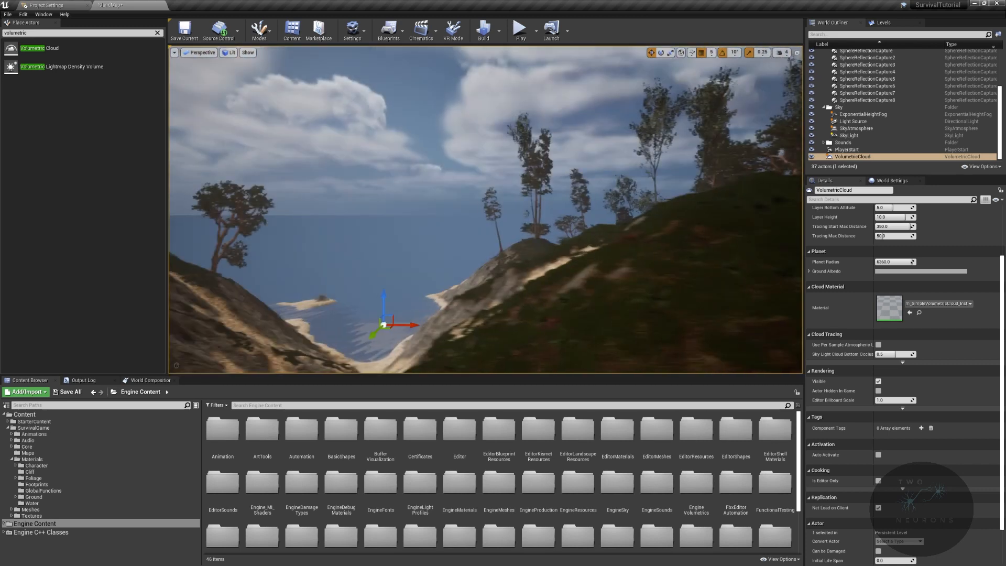
right_drag(500, 193, 450, 192)
click(34, 427)
- Close the Project Settings and play the level to check the volumetric clouds in game
right_drag(450, 251, 126, 231)
mouse_move(655, 182)
right_down()
mouse_move(602, 188)
mouse_move(655, 182)
right_up()
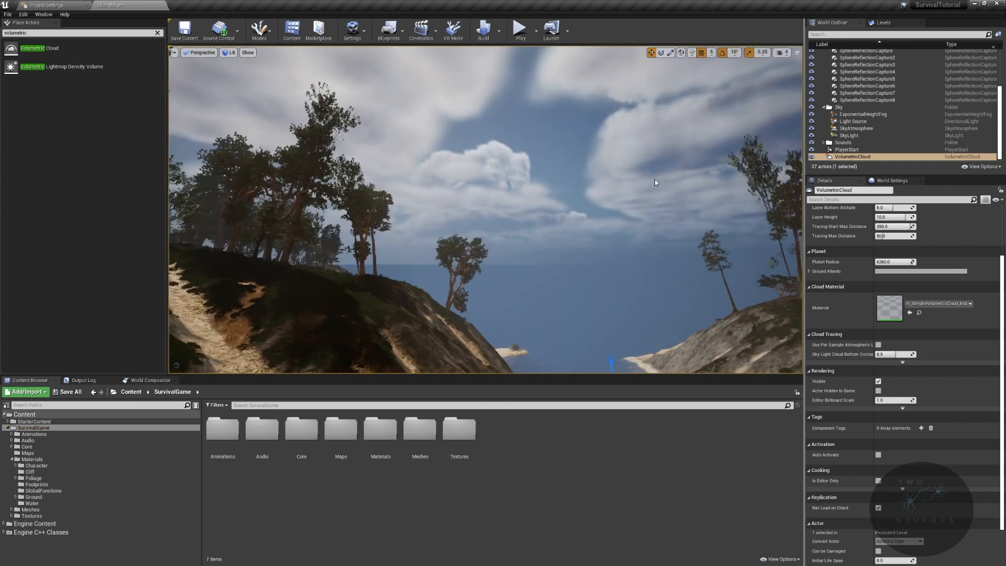
click(88, 5)
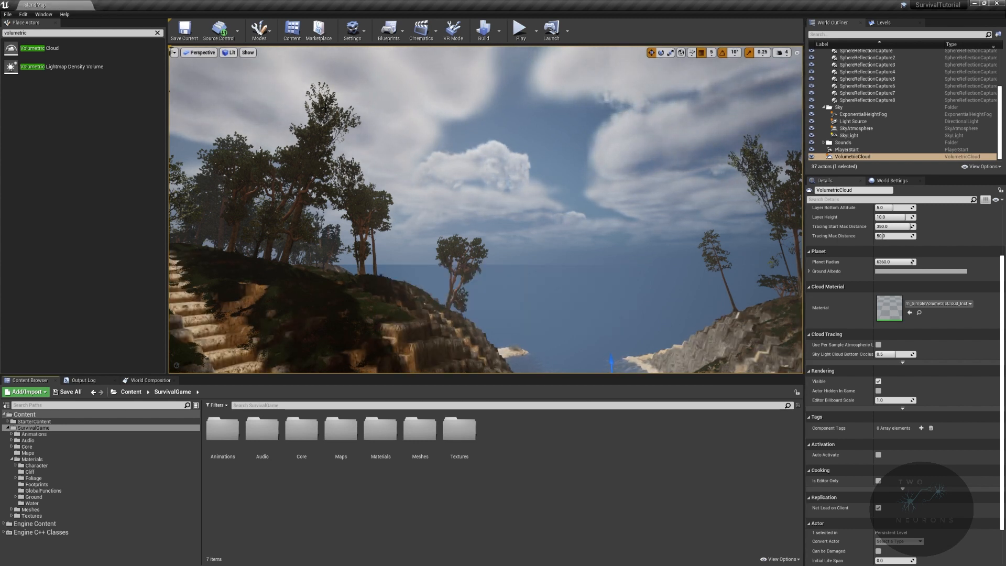
key(f)
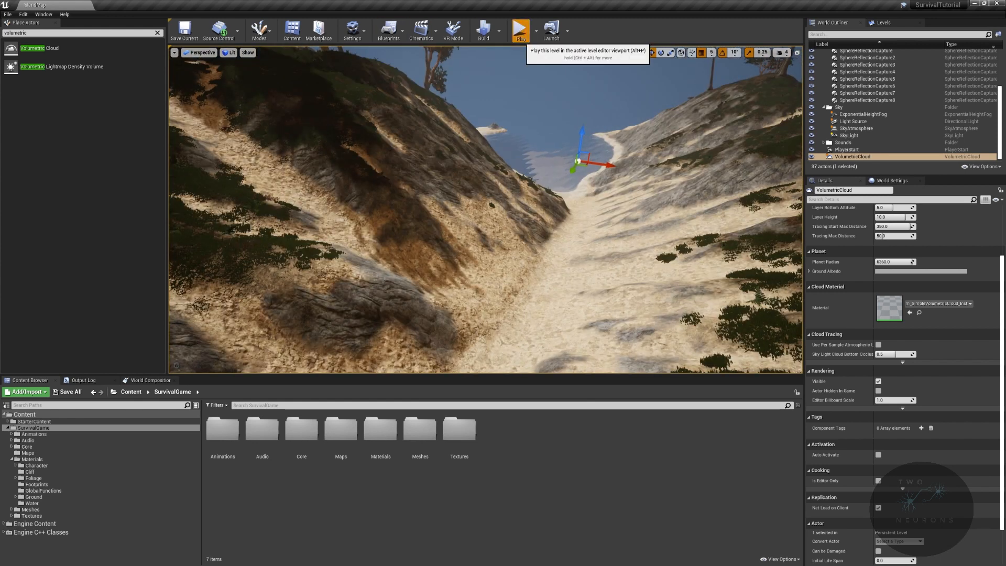
click(520, 31)
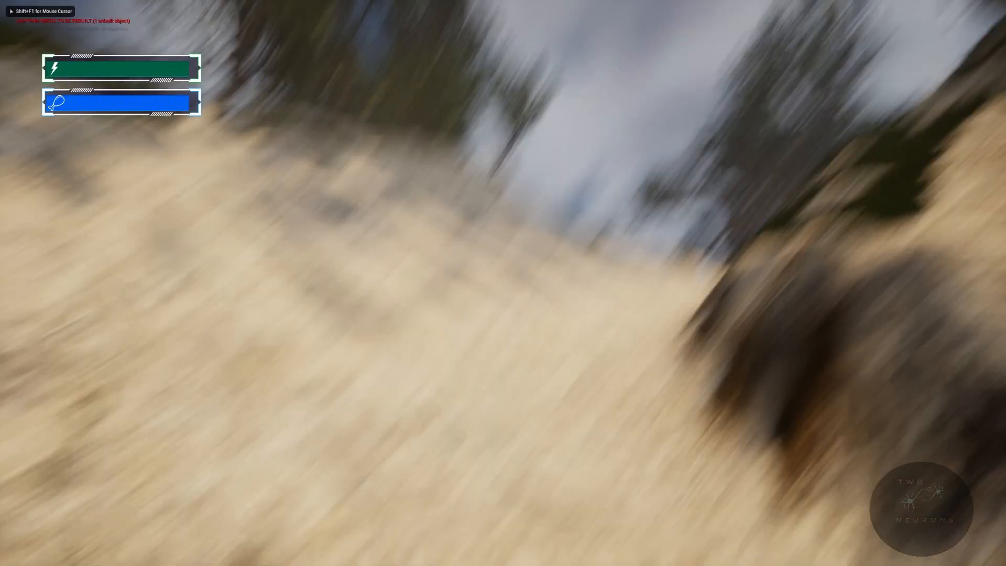